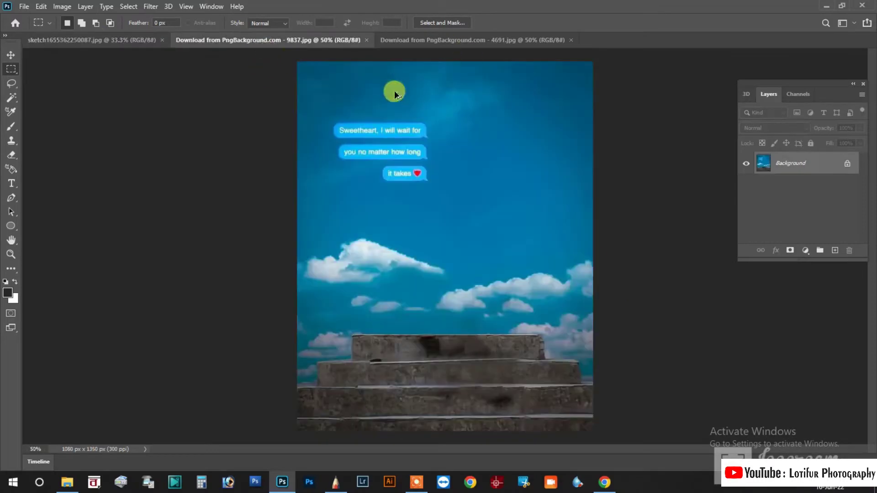
Step: Enlarge the blue-sky stone-steps background to 1080 x 1350 px in Image Size, then return to the man's photo
key("alt+i")
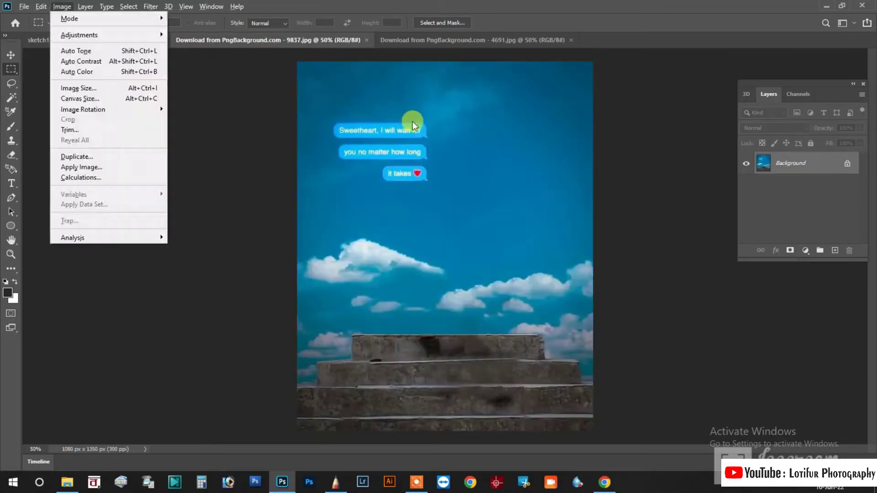
type("i1")
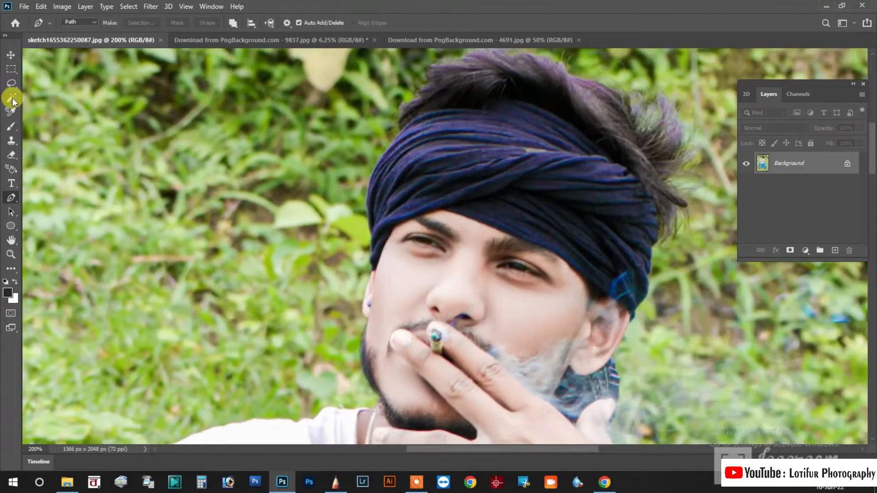
Step: Quick-select the man's lower face, shoulder, arm and hand
scroll(658, 131, "down", 3)
mouse_move(525, 310)
left_mouse_down()
mouse_move(409, 272)
mouse_move(646, 352)
left_mouse_up()
scroll(501, 190, "down", 5)
scroll(133, 141, "left", 5)
scroll(133, 141, "up", 3)
mouse_move(133, 141)
left_mouse_down()
mouse_move(224, 145)
mouse_move(233, 378)
left_mouse_up()
scroll(181, 151, "up", 5)
scroll(204, 90, "down", 6)
scroll(211, 143, "down", 4)
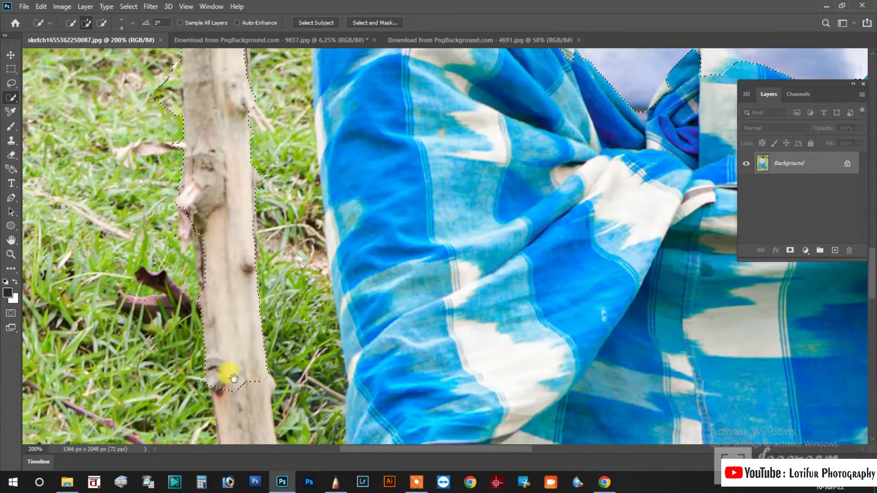
scroll(234, 378, "down", 5)
scroll(251, 170, "up", 2)
scroll(288, 241, "up", 3)
scroll(337, 303, "down", 2)
Step: Add the lungi, legs and feet to the man's selection, excluding the grass
left_click_drag(337, 304, 330, 132)
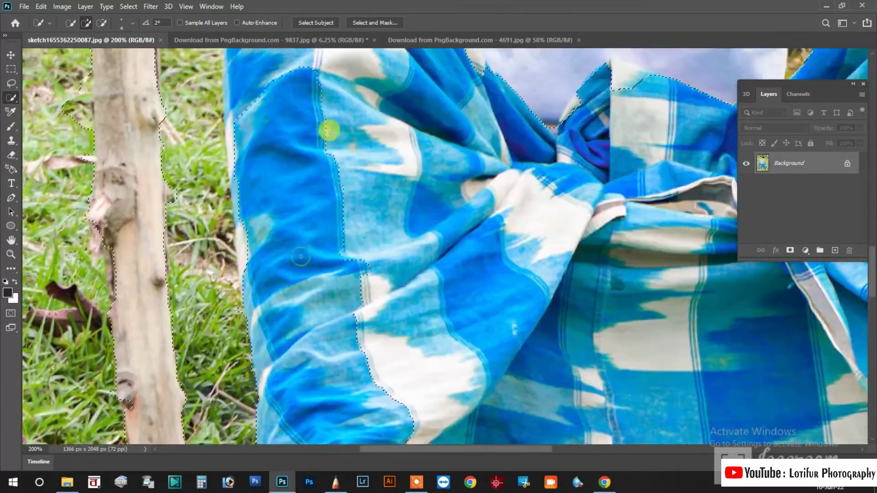
scroll(332, 132, "up", 4)
scroll(243, 147, "down", 2)
scroll(248, 250, "down", 2)
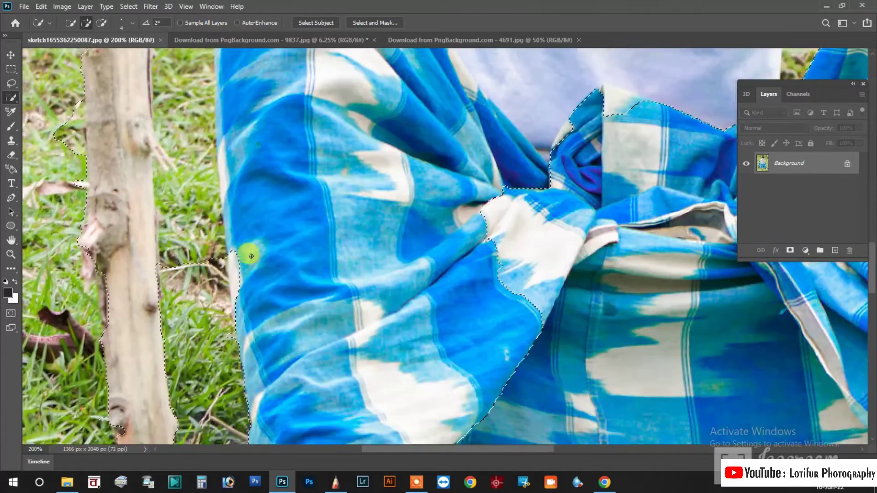
scroll(248, 250, "up", 2)
scroll(274, 337, "down", 5)
left_click_drag(274, 337, 387, 386)
scroll(386, 386, "down", 5)
scroll(447, 284, "down", 3)
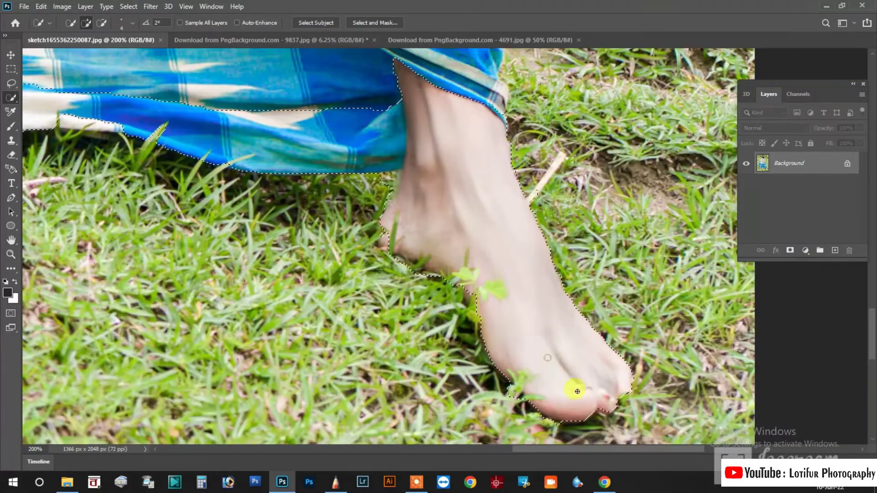
scroll(573, 388, "up", 3)
left_click_drag(574, 388, 553, 367)
scroll(414, 290, "left", 1)
scroll(646, 209, "up", 5)
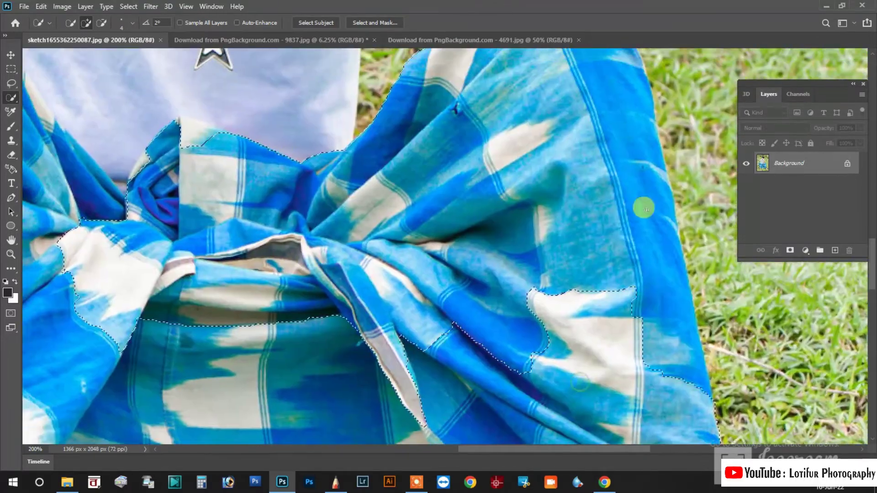
scroll(532, 402, "up", 5)
scroll(475, 313, "up", 3)
scroll(251, 325, "left", 5)
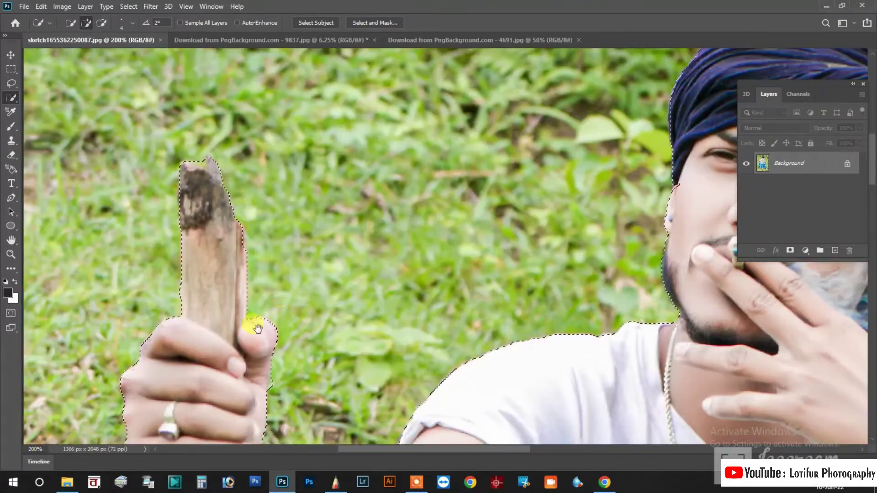
scroll(383, 265, "down", 3)
Step: Feather the man's selection by 2 pixels and copy it
key("ctrl+0")
right_click(488, 274)
left_click(507, 251)
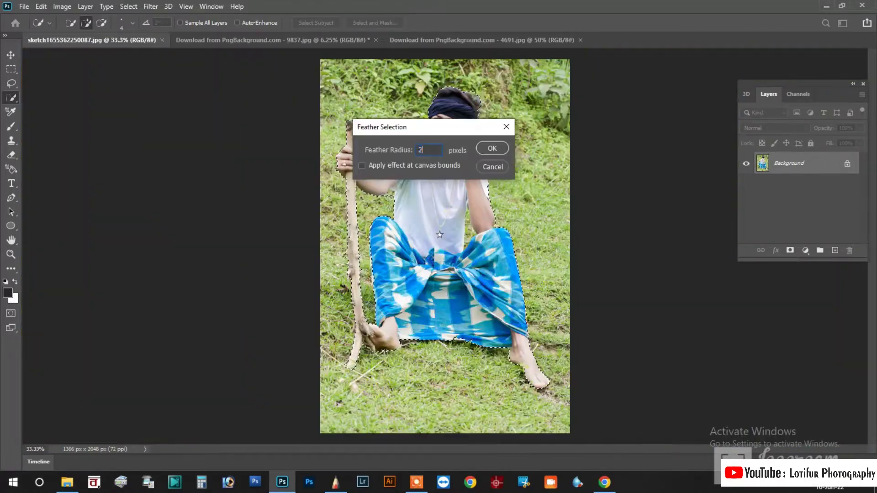
key("ctrl+c")
Step: Paste the man onto the sky background, enlarge him to about 317% and place him on the steps
key("ctrl+Tab")
key("ctrl+v")
key("ctrl+t")
left_click_drag(522, 211, 504, 166)
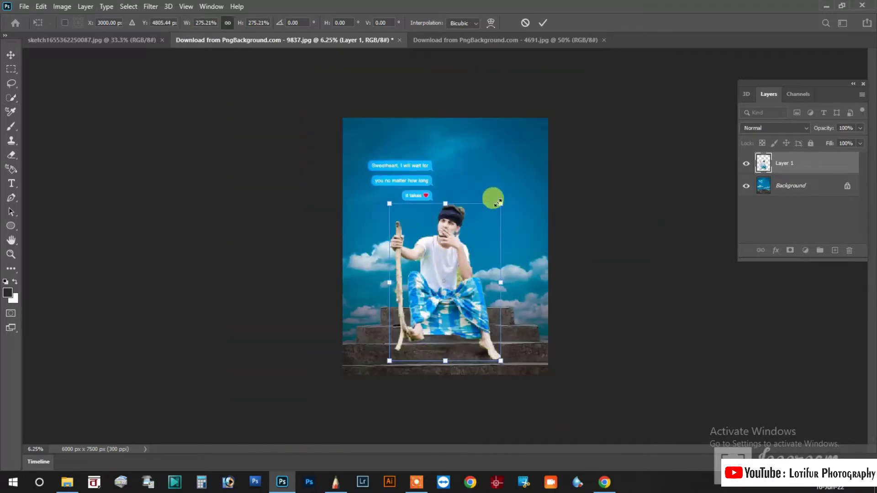
left_click_drag(498, 202, 505, 192)
left_click_drag(470, 248, 447, 276)
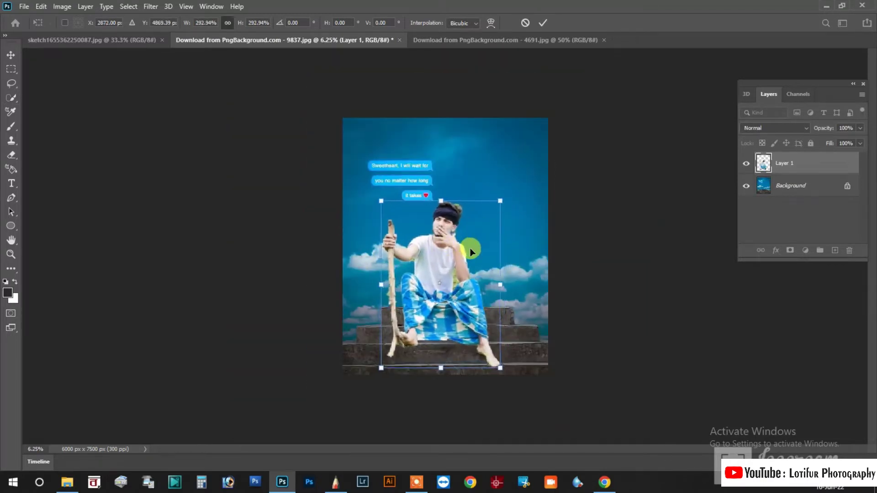
left_click_drag(498, 207, 509, 192)
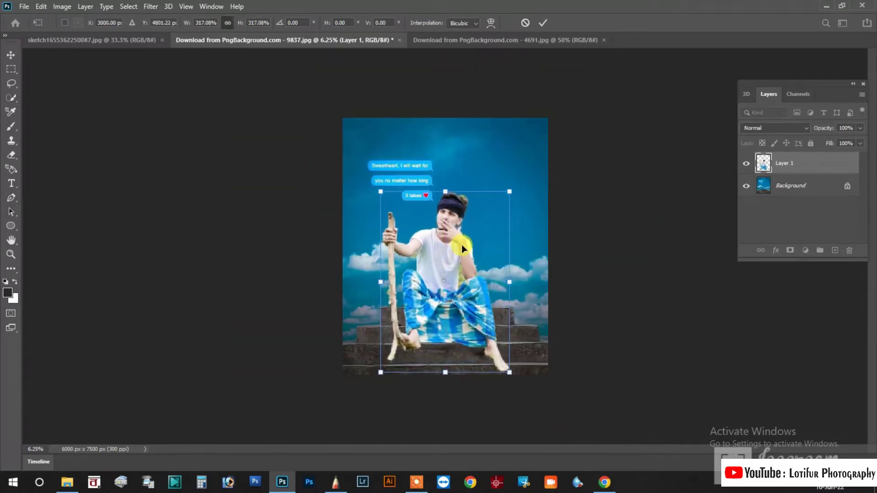
Step: Apply the transform, then trace a pen path down the man's arm and shirt edge and convert it to a selection
key("Return")
scroll(510, 191, "up", 5)
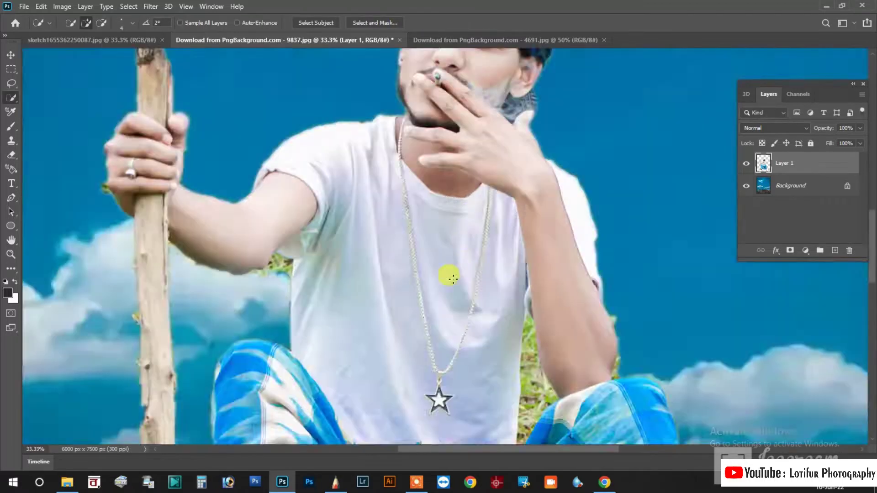
scroll(433, 133, "up", 3)
scroll(364, 224, "down", 5)
scroll(293, 275, "left", 2)
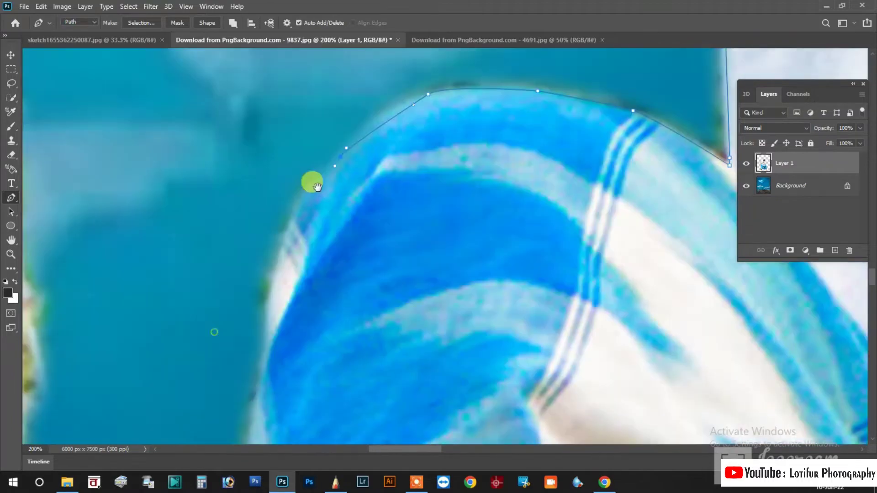
left_click_drag(318, 187, 328, 327)
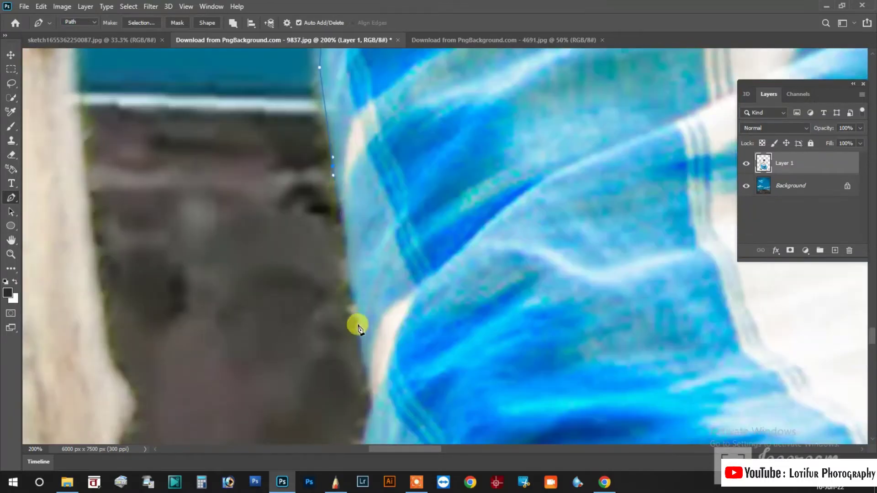
mouse_move(328, 328)
left_mouse_down()
mouse_move(351, 369)
mouse_move(139, 302)
mouse_move(175, 301)
mouse_move(202, 385)
left_mouse_up()
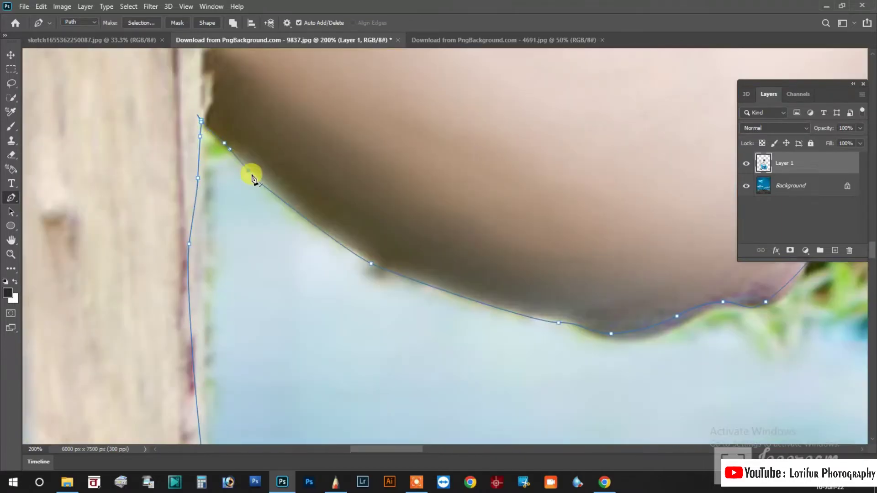
key("ctrl+Return")
Step: Zoom to 200% on the arm and lungi edge with the Pen tool active
right_click(349, 113)
key("Escape")
key("ctrl+minus")
key("ctrl+minus")
left_click_drag(338, 137, 370, 279)
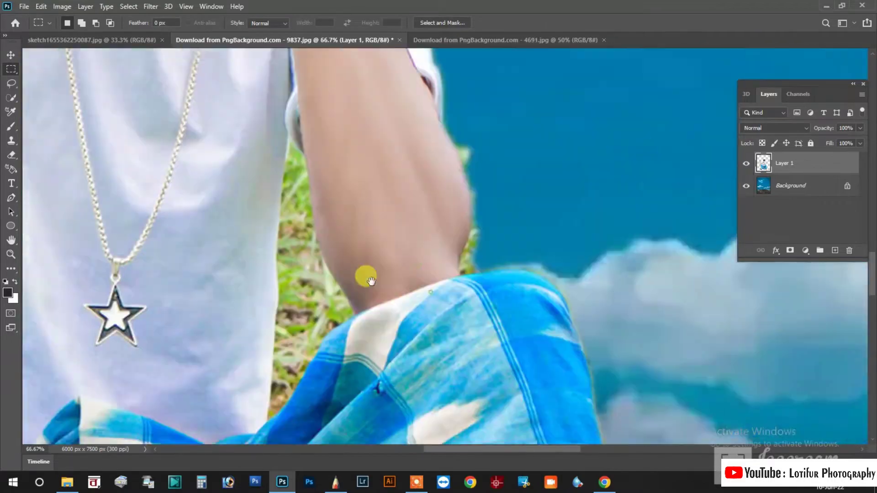
key("ctrl+plus")
key("p")
key("ctrl+plus")
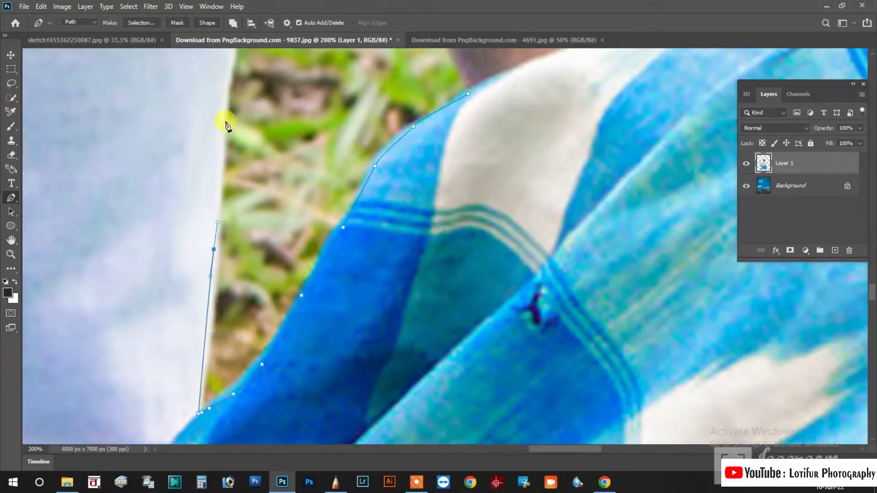
Step: Inspect the shirt, neck, face and fingers on the stick at up to 300% for leftover grass
mouse_move(225, 124)
left_mouse_down()
mouse_move(248, 320)
mouse_move(283, 208)
left_mouse_up()
left_click_drag(373, 335, 402, 219)
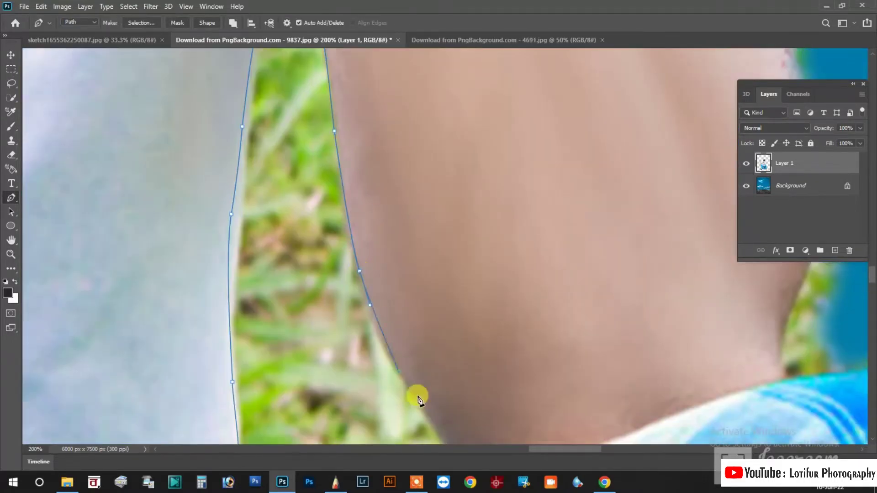
left_click_drag(416, 393, 430, 314)
key("m")
key("ctrl+minus")
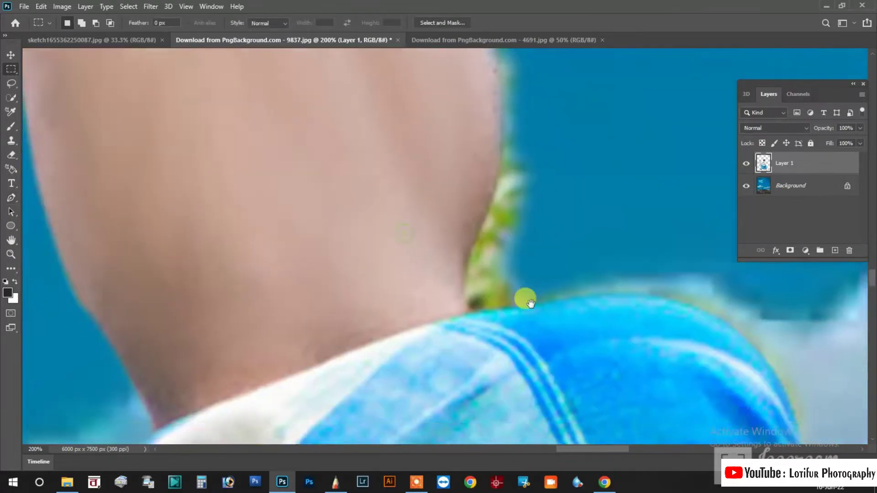
mouse_move(313, 309)
left_mouse_down()
mouse_move(277, 199)
mouse_move(323, 229)
left_mouse_up()
key("ctrl+plus")
key("ctrl+plus")
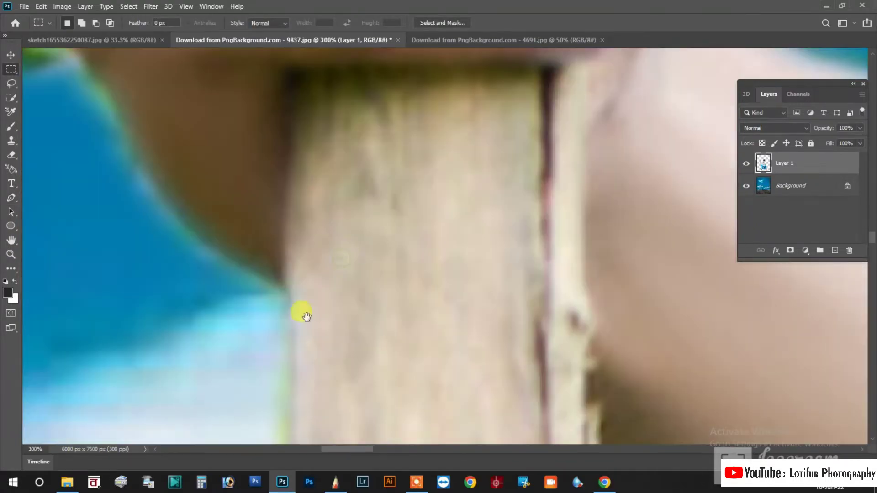
mouse_move(181, 203)
left_mouse_down()
mouse_move(143, 194)
mouse_move(176, 228)
mouse_move(263, 218)
mouse_move(392, 138)
mouse_move(222, 391)
left_mouse_up()
Step: Start the Pen path along the finger, around the stick's top and down to the knuckle
left_click(176, 229)
left_click(391, 137)
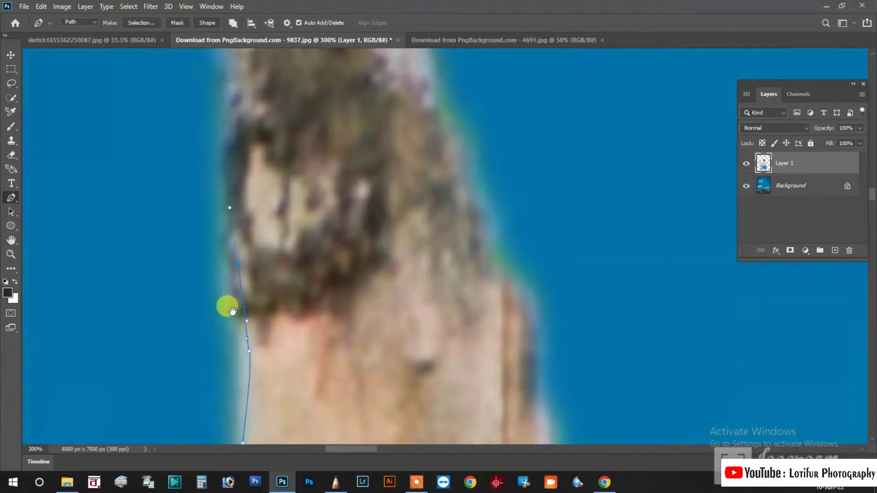
left_click(240, 241)
left_click(248, 163)
left_click(273, 182)
left_click(320, 189)
left_click_drag(373, 193, 378, 162)
scroll(398, 160, "down", 5)
scroll(372, 190, "down", 5)
left_click(479, 239)
left_click(522, 315)
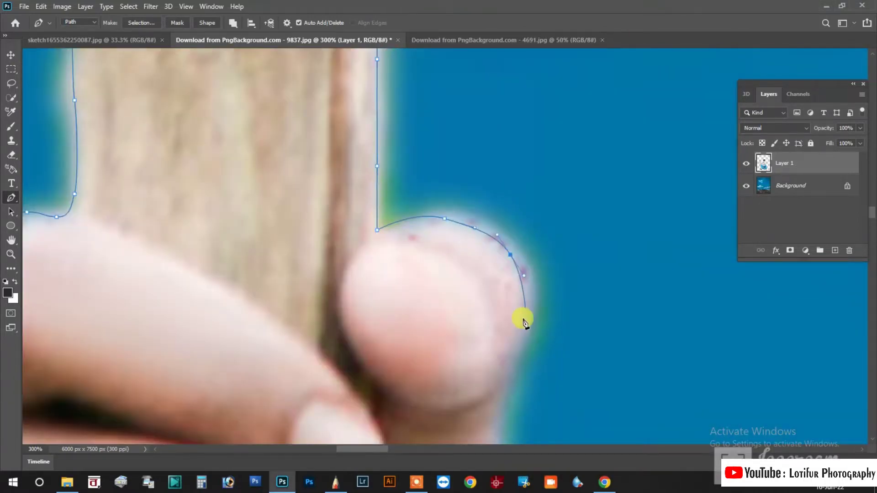
Step: Continue the path down the finger edge to the sky and curve it along the shirt
scroll(441, 184, "down", 5)
scroll(441, 185, "down", 5)
left_click(395, 268)
scroll(396, 268, "down", 5)
left_click(446, 352)
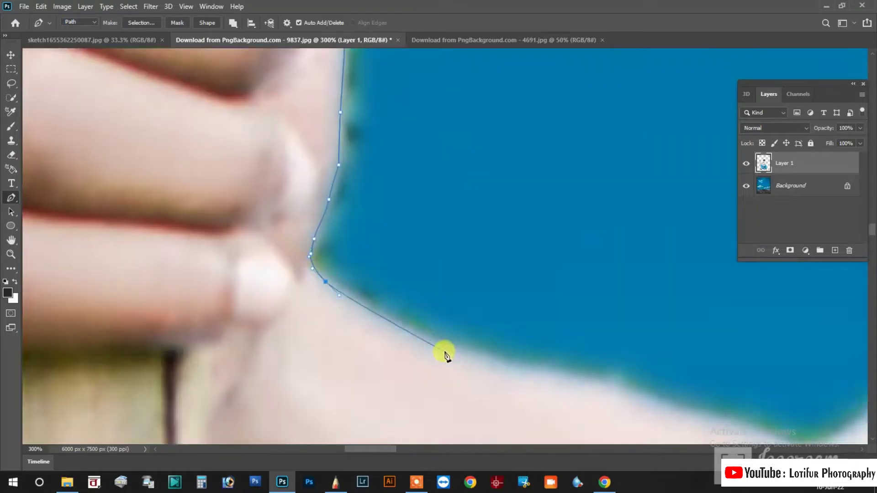
scroll(446, 352, "right", 3)
left_click(427, 481)
left_click(470, 317)
scroll(364, 358, "right", 5)
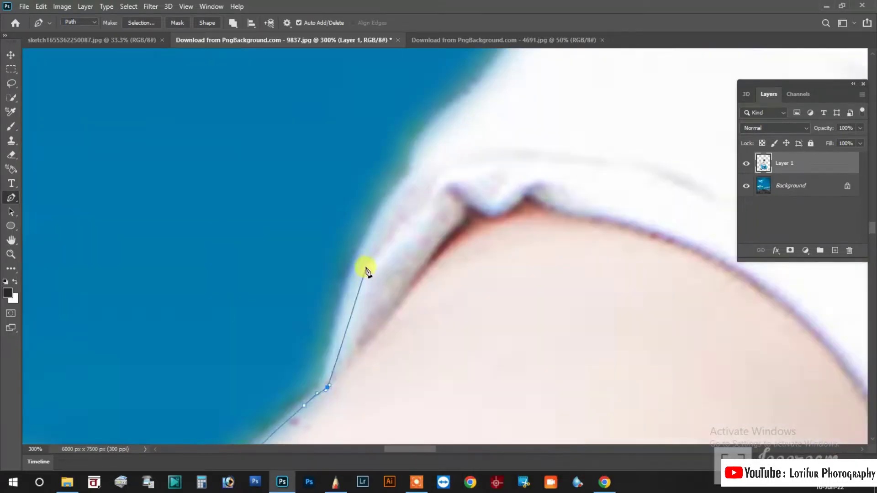
left_click_drag(364, 270, 288, 291)
scroll(288, 290, "right", 5)
scroll(427, 254, "right", 5)
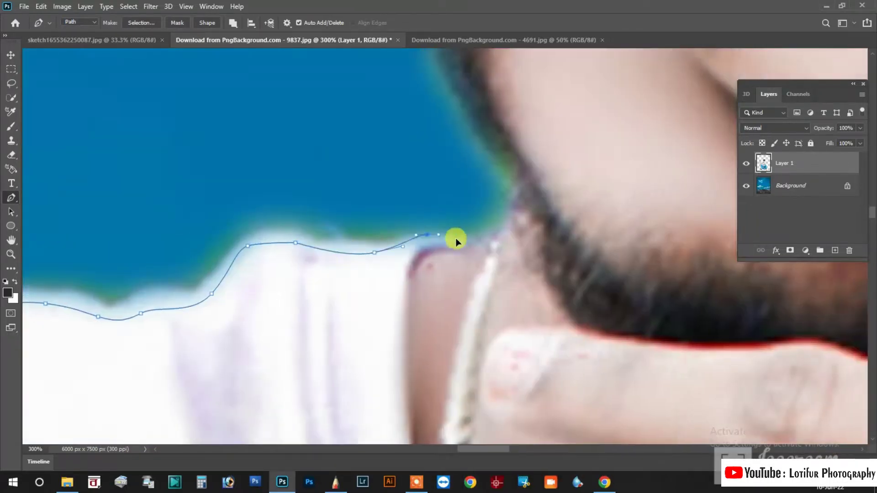
Step: Trace the path up the shoulder and face, past the headband and across the hair top
scroll(454, 239, "up", 5)
left_click(366, 431)
scroll(359, 406, "up", 5)
left_click(328, 212)
scroll(329, 212, "up", 5)
left_click(342, 333)
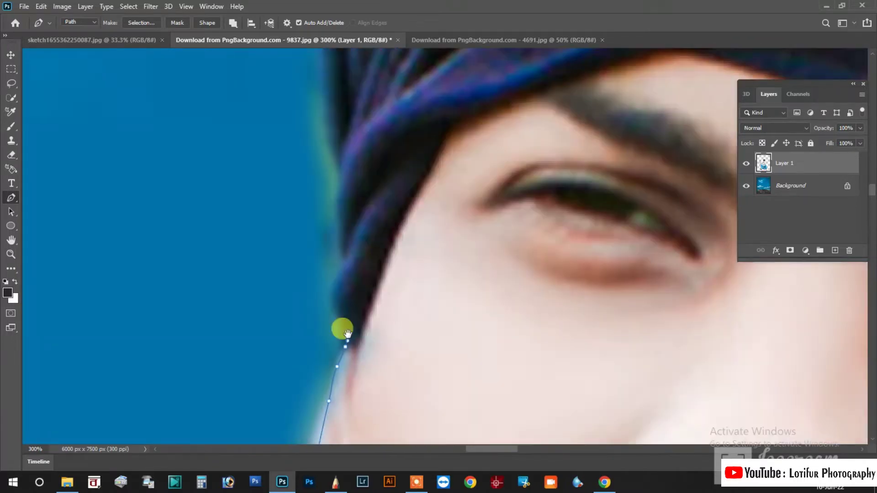
scroll(342, 333, "up", 5)
scroll(344, 332, "up", 5)
scroll(313, 289, "up", 5)
scroll(319, 190, "up", 5)
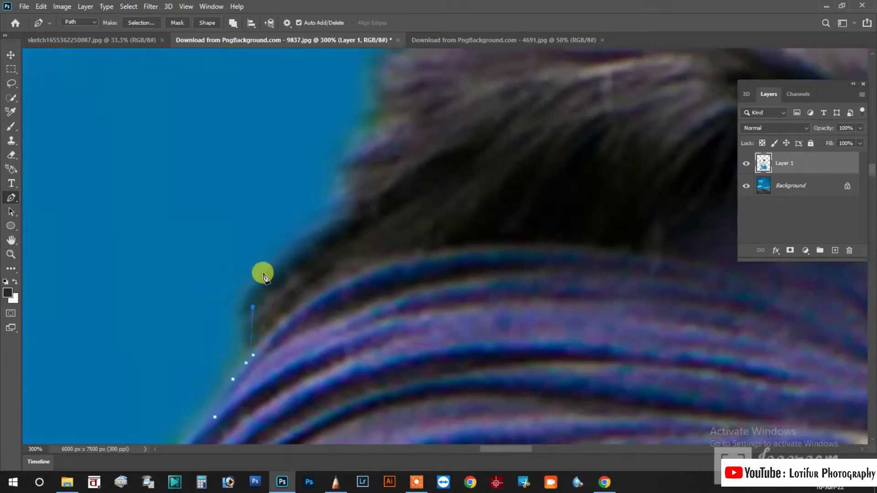
left_click_drag(284, 281, 301, 267)
scroll(320, 265, "right", 5)
left_click(382, 254)
scroll(382, 255, "right", 5)
left_click(595, 290)
Step: At 200% zoom, trace down the hair edge, around the ear and neck toward the finger
key("ctrl+minus")
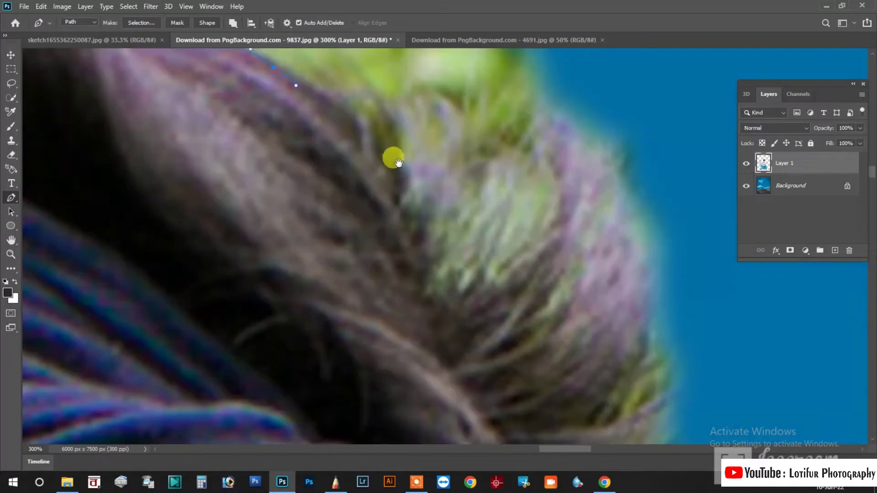
scroll(518, 209, "down", 5)
left_click(478, 218)
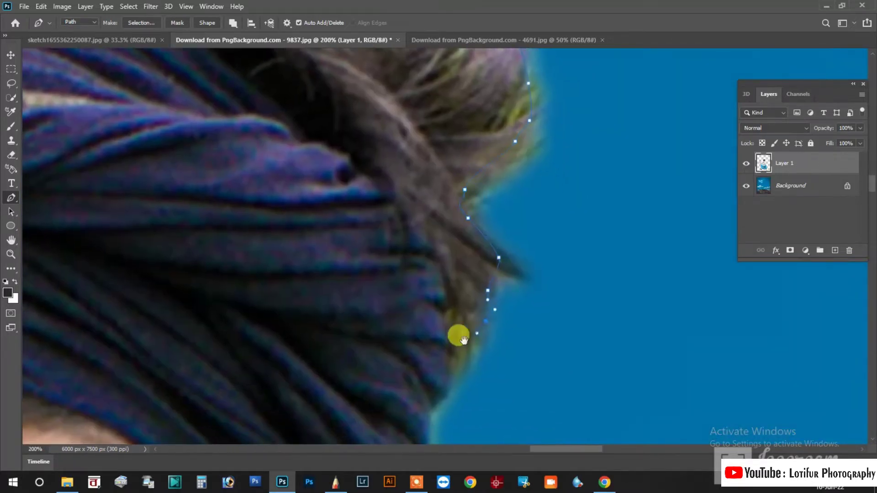
scroll(458, 334, "down", 5)
left_click(399, 335)
scroll(399, 335, "down", 5)
left_click(357, 336)
scroll(336, 376, "down", 5)
left_click_drag(284, 358, 411, 229)
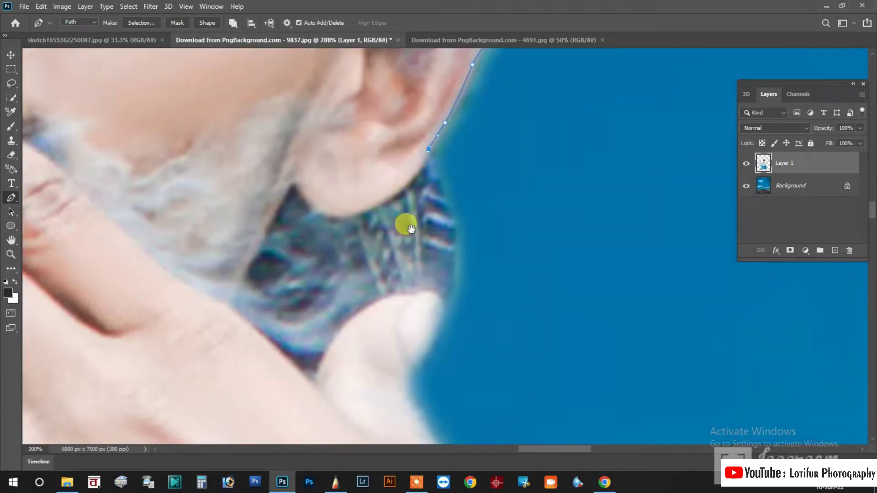
left_click(299, 196)
scroll(299, 196, "down", 3)
left_click(264, 158)
left_click(244, 206)
left_click(222, 237)
left_click_drag(275, 294, 291, 306)
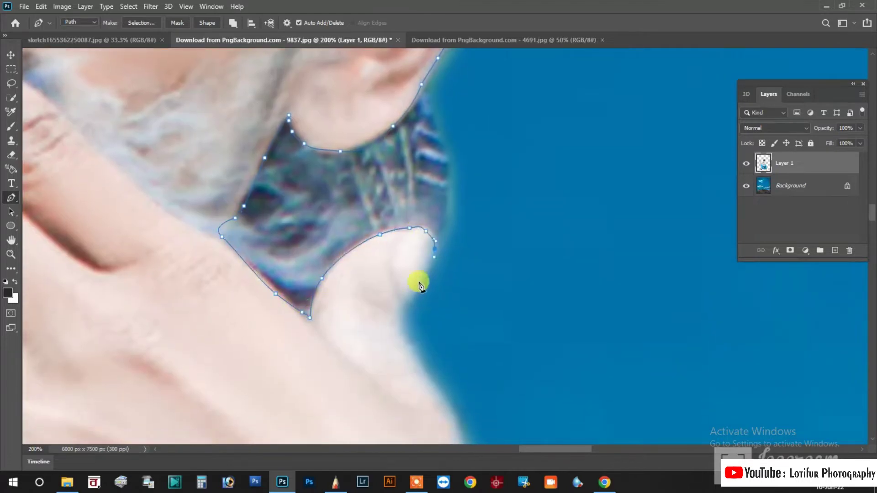
Step: Extend the outline along the arm, neck and shoulder edges toward the waistband
scroll(420, 285, "down", 5)
left_click(362, 128)
scroll(473, 188, "down", 5)
left_click(513, 254)
left_click_drag(514, 303, 500, 323)
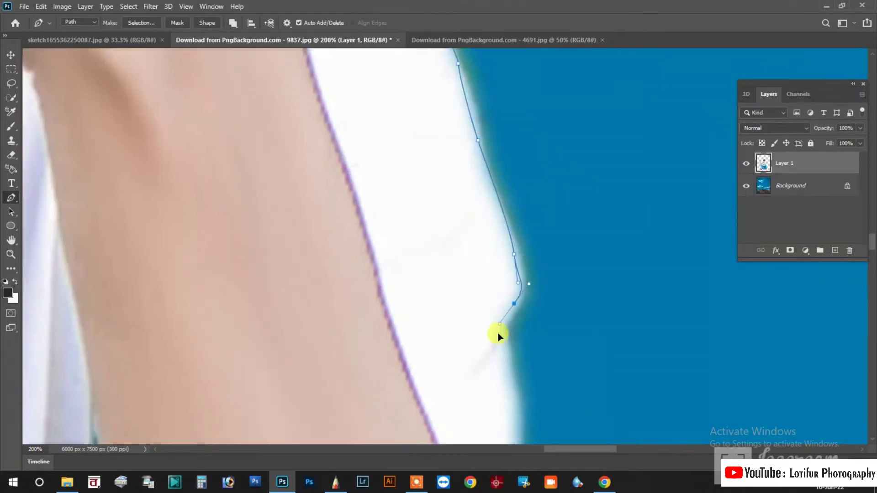
scroll(499, 210, "down", 5)
scroll(528, 279, "down", 5)
scroll(521, 143, "down", 5)
left_click(506, 188)
left_click(477, 248)
left_click_drag(474, 286, 481, 305)
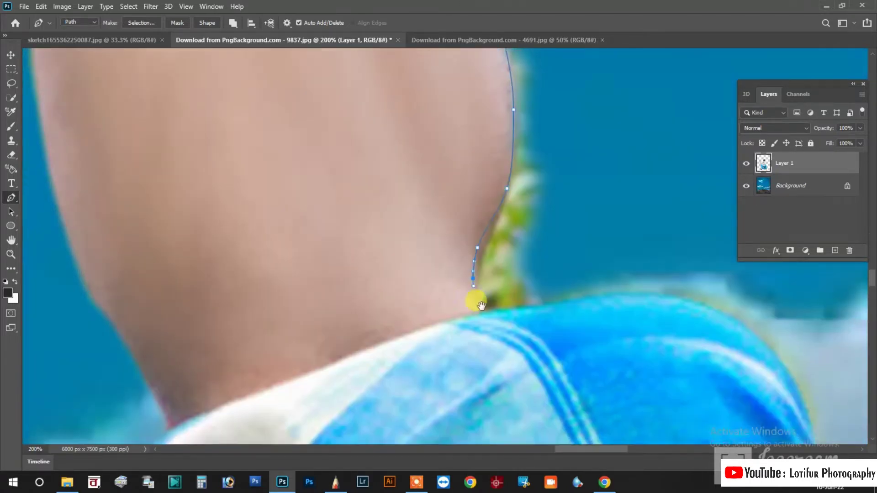
scroll(481, 305, "down", 5)
scroll(490, 255, "down", 5)
left_click(509, 161)
scroll(542, 303, "down", 5)
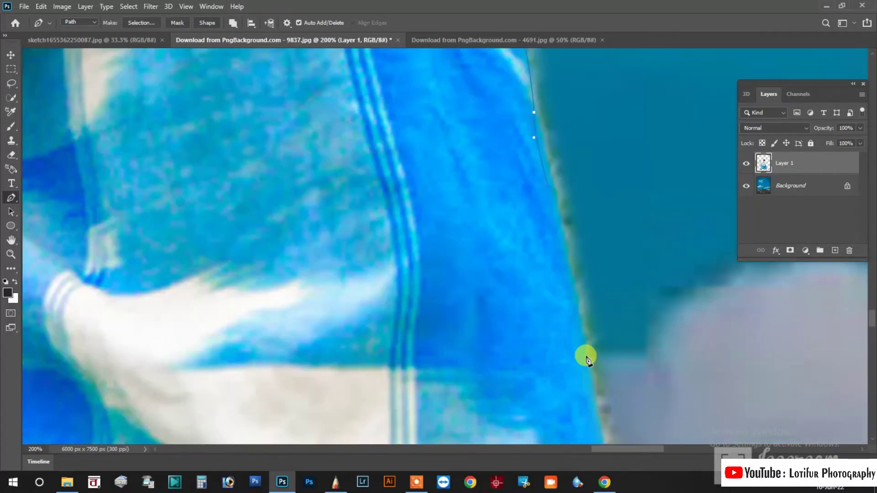
scroll(554, 239, "down", 5)
left_click(587, 378)
scroll(540, 190, "down", 5)
scroll(526, 194, "down", 1)
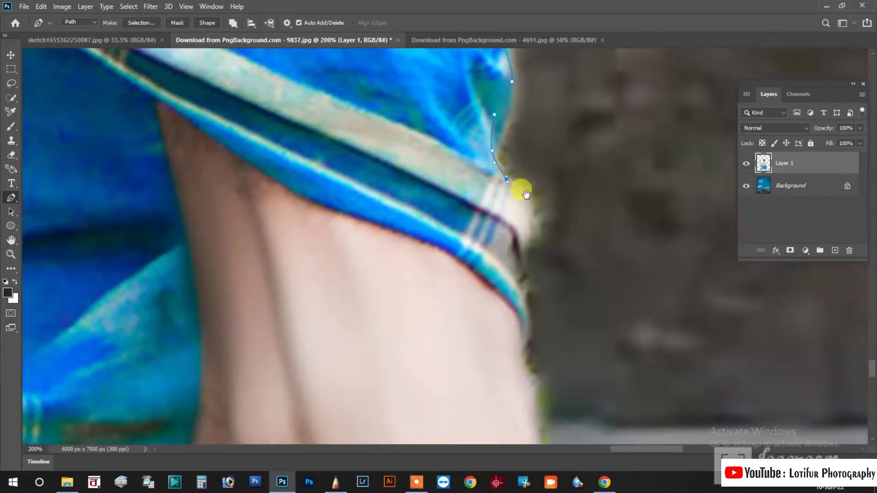
scroll(529, 237, "down", 5)
scroll(553, 287, "down", 5)
Step: Outline the toes, the lungi's lower hem, around the foot and along the sole
key("ctrl+minus")
scroll(544, 287, "down", 3)
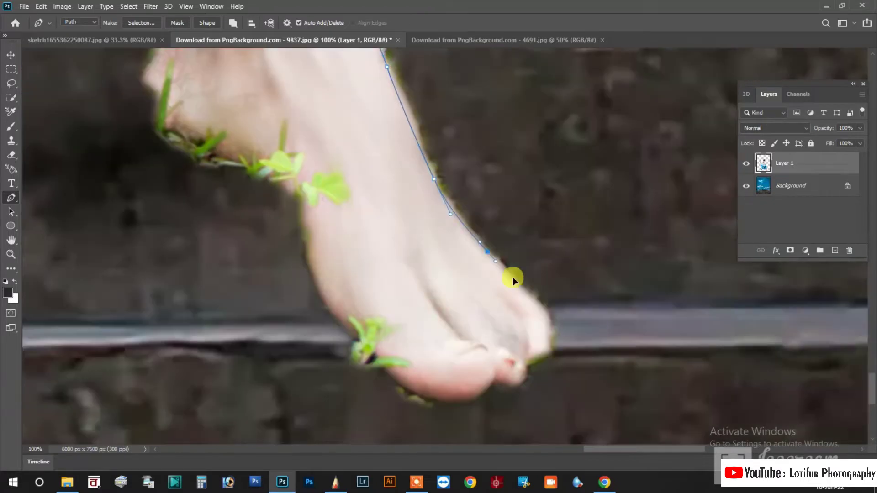
left_click(525, 295)
left_click(544, 325)
left_click(540, 345)
left_click(524, 361)
scroll(515, 291, "down", 2)
scroll(398, 308, "up", 5)
scroll(365, 310, "left", 5)
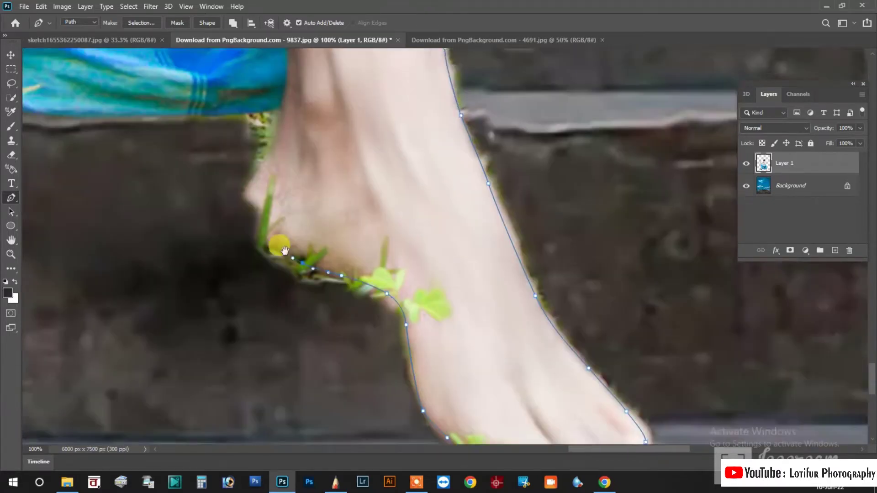
scroll(284, 249, "up", 5)
scroll(290, 288, "up", 3)
scroll(442, 307, "left", 5)
scroll(469, 299, "left", 5)
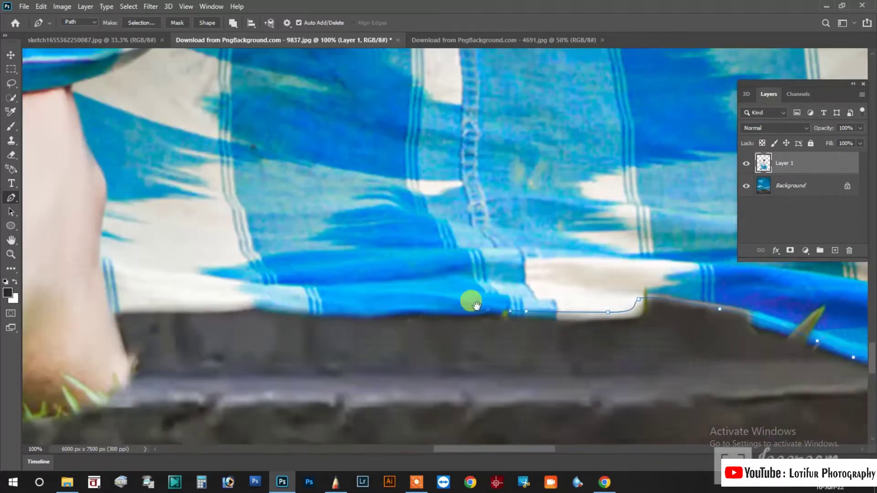
scroll(231, 264, "left", 5)
left_click(255, 295)
left_click(237, 329)
left_click(195, 337)
left_click(157, 339)
scroll(158, 338, "left", 5)
left_click(363, 343)
left_click(304, 335)
left_click(284, 339)
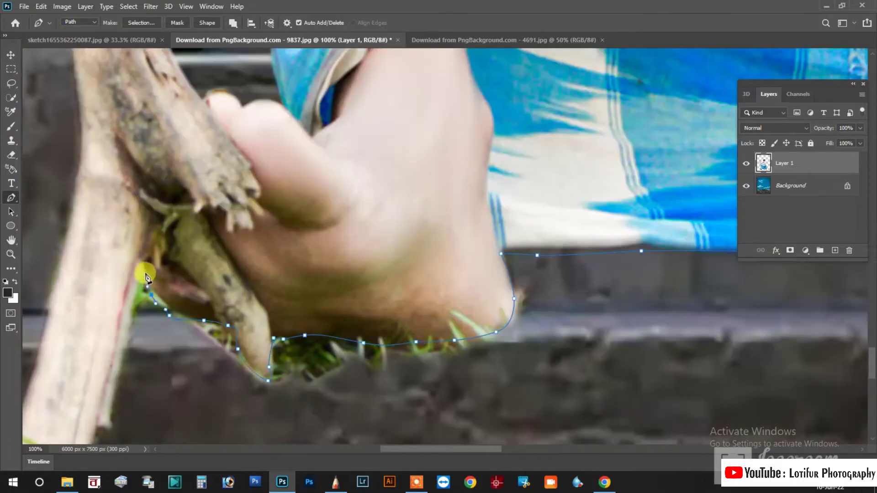
Step: Trace both edges of the stick, then turn the path into a selection and invert it
scroll(155, 342, "down", 3)
scroll(186, 336, "up", 5)
scroll(219, 274, "up", 3)
left_click(230, 210)
scroll(252, 351, "up", 2)
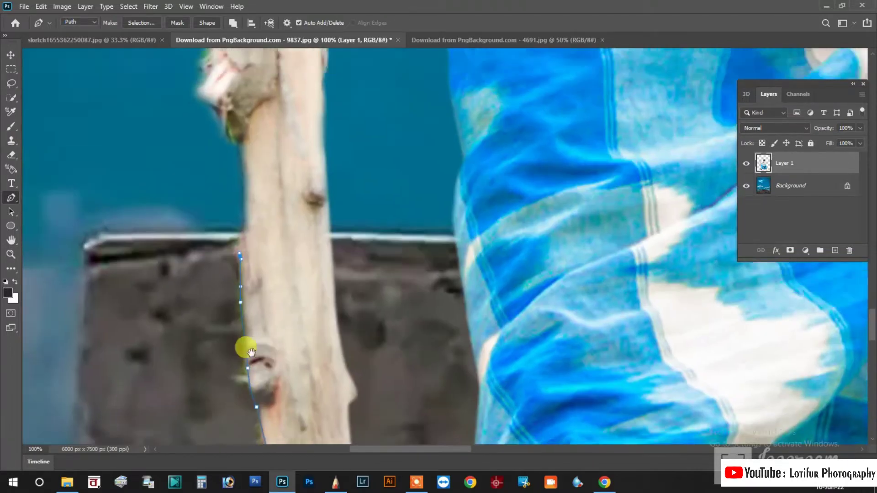
scroll(251, 351, "up", 3)
scroll(231, 319, "up", 3)
left_click(239, 333)
scroll(239, 332, "up", 3)
scroll(231, 297, "up", 3)
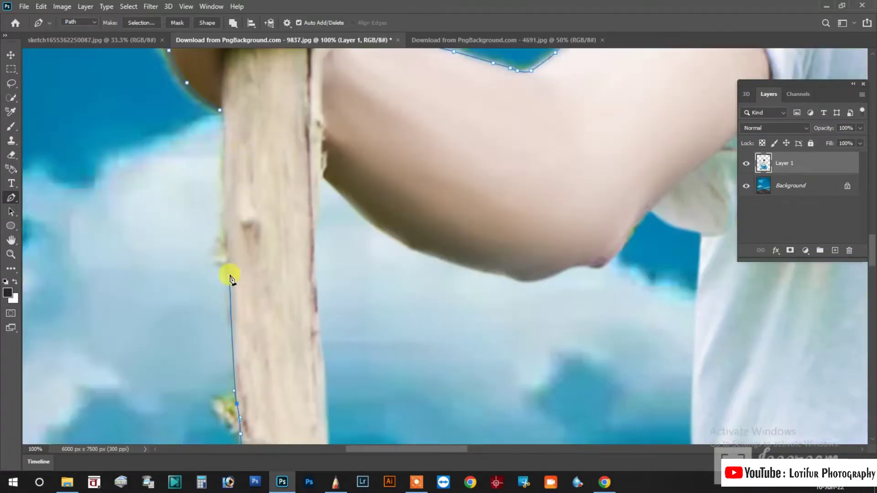
scroll(230, 277, "up", 3)
left_click(228, 169)
key("m")
right_click(424, 134)
Step: Remove the background around the man and scroll through the composite to check the cutout
key("Escape")
scroll(450, 161, "down", 4)
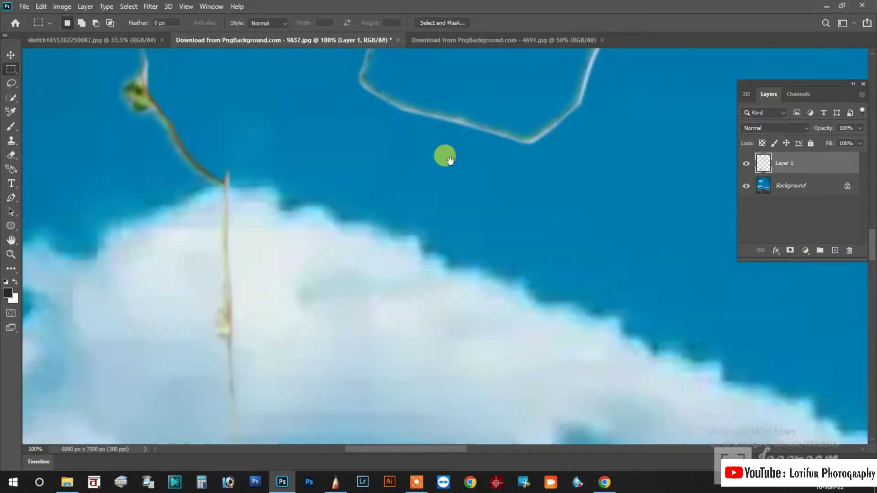
scroll(449, 160, "down", 4)
scroll(300, 286, "up", 3)
scroll(300, 287, "down", 3)
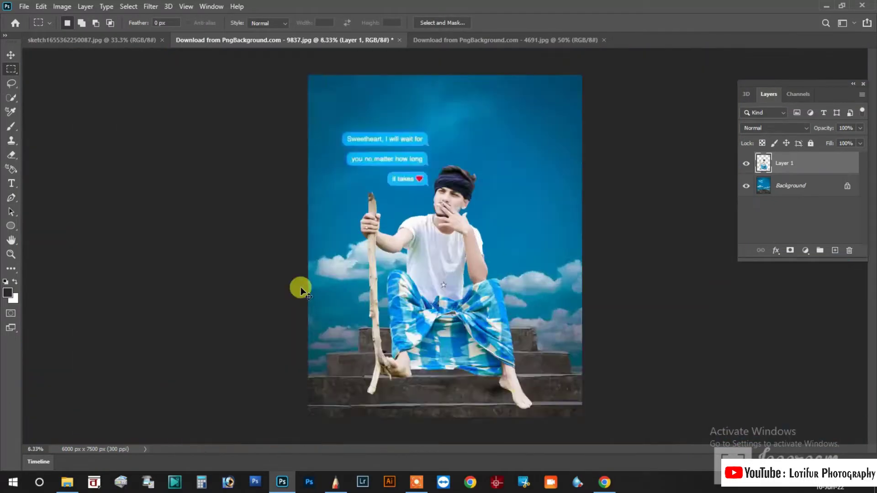
scroll(337, 327, "up", 5)
scroll(365, 302, "up", 2)
scroll(364, 301, "up", 2)
scroll(360, 239, "down", 5)
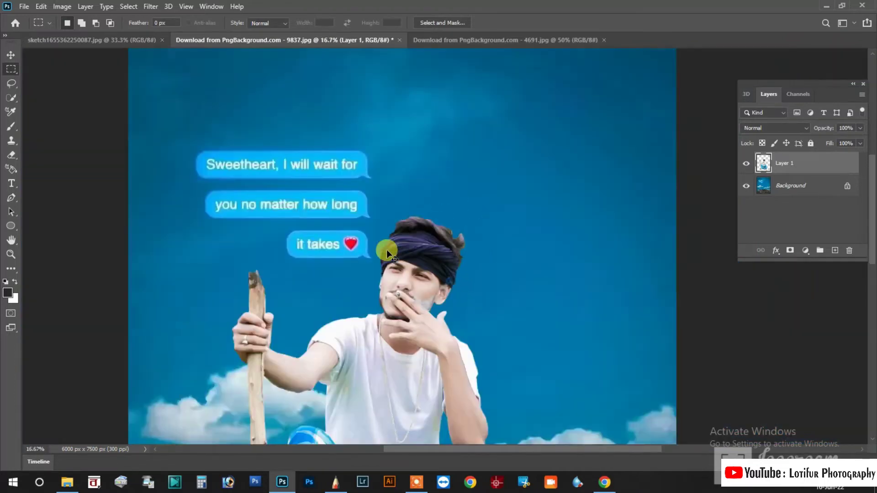
scroll(388, 248, "down", 1)
scroll(403, 280, "down", 2)
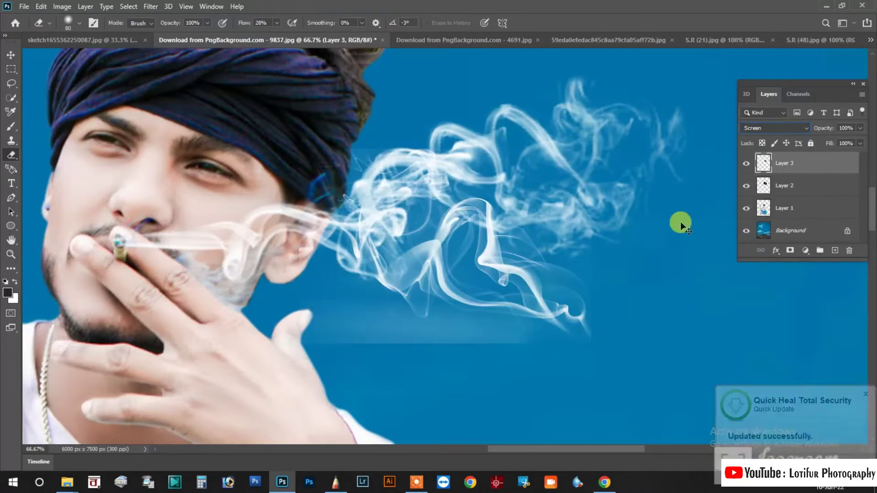
Step: Rotate the smoke onto the man's face, erase its hard edges, then open S.R (48).jpg
mouse_move(528, 309)
left_mouse_down()
mouse_move(216, 199)
mouse_move(220, 143)
mouse_move(447, 194)
mouse_move(252, 219)
mouse_move(386, 231)
mouse_move(344, 258)
left_mouse_up()
key("Return")
key("e")
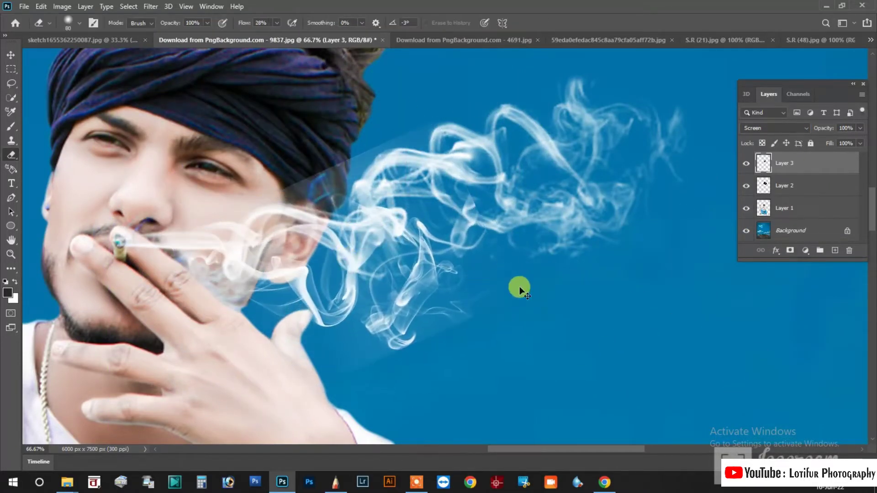
key("ctrl+1")
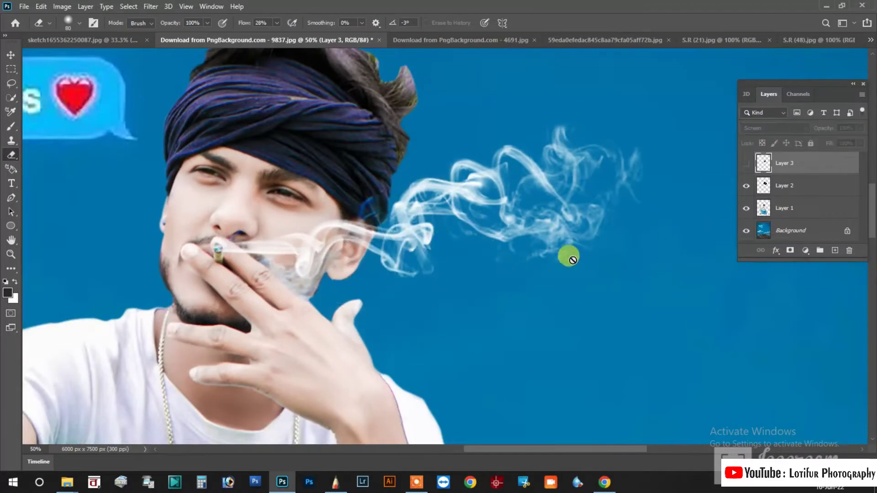
left_click(818, 41)
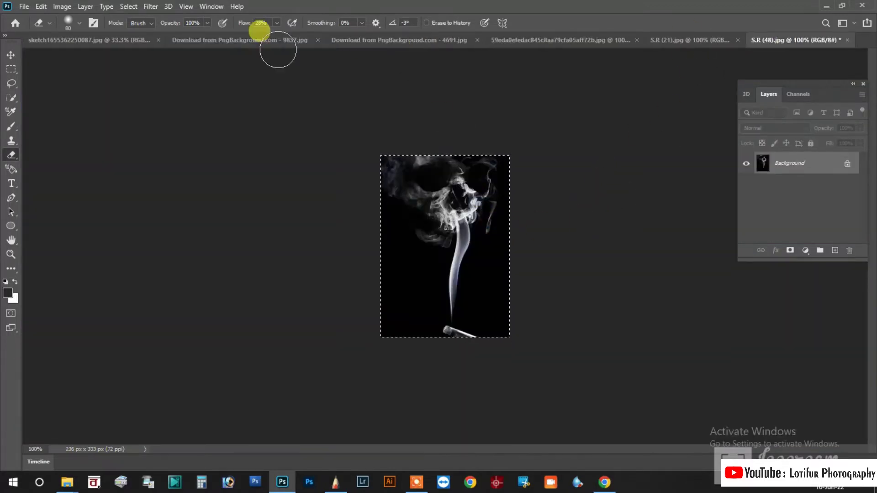
Step: Paste the smoke as Layer 4 in Screen mode and move it onto the man's face
left_click(254, 40)
key("ctrl+v")
left_click(775, 128)
left_click(753, 225)
key("ctrl+t")
left_click_drag(222, 213, 215, 131)
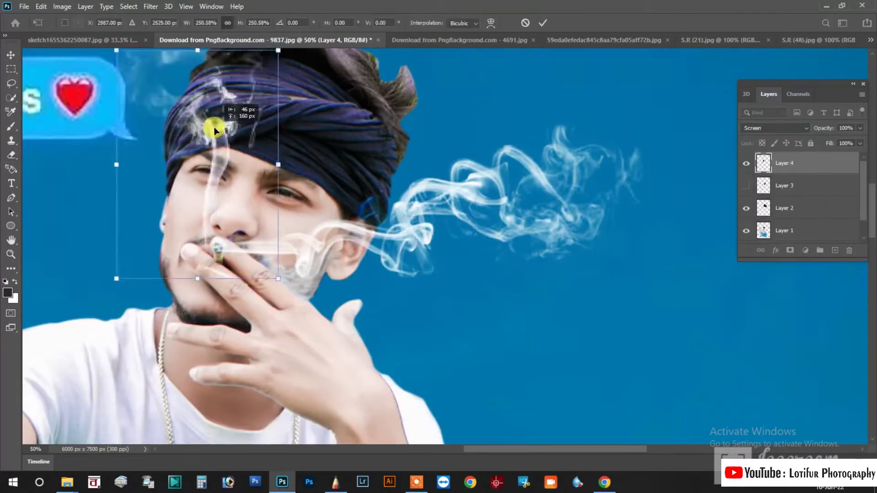
Step: Rotate and reshape the smoke wisp so it rises from his mouth beside his head
key("Return")
key("ctrl+minus")
key("ctrl+t")
left_click_drag(499, 358, 331, 220)
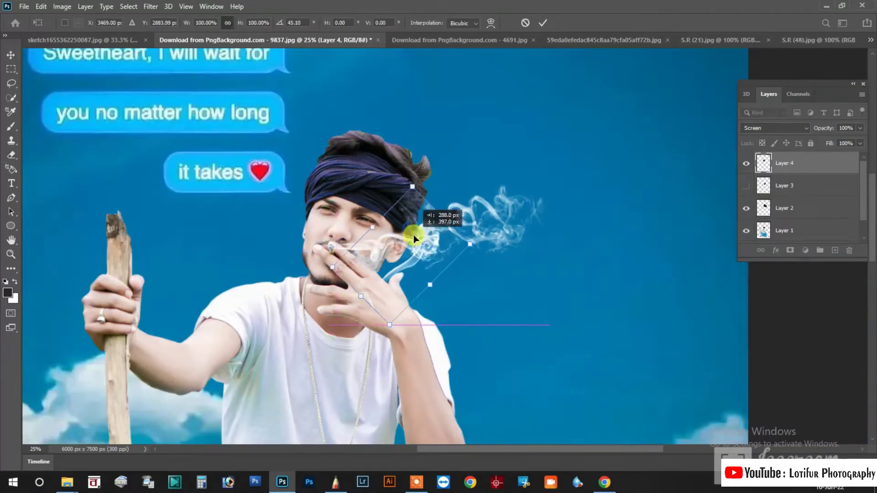
left_click_drag(399, 196, 413, 229)
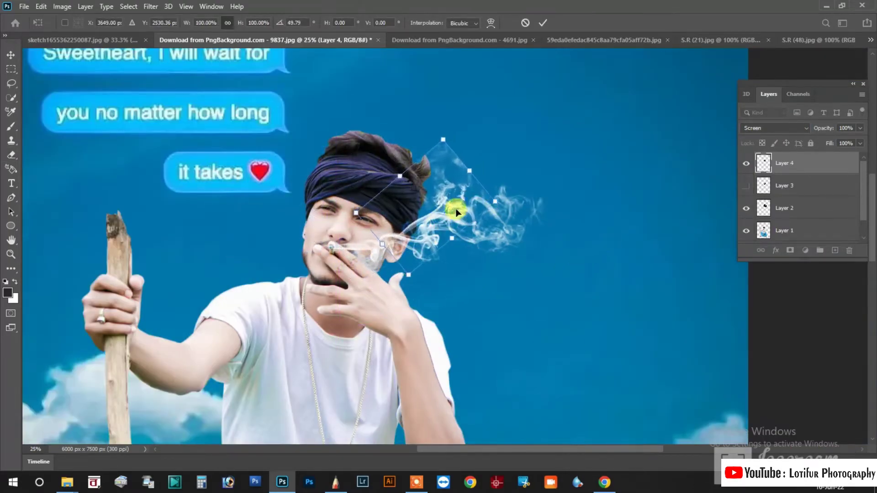
Step: Enlarge the eraser to 150 px for softening the smoke's edges
scroll(485, 245, "up", 4)
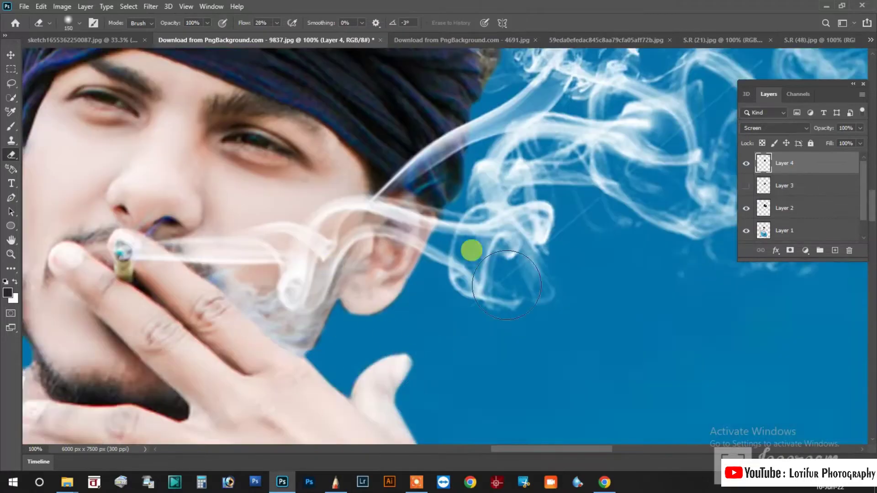
key("bracketright")
key("bracketright")
key("bracketright")
scroll(174, 145, "left", 5)
scroll(316, 197, "left", 5)
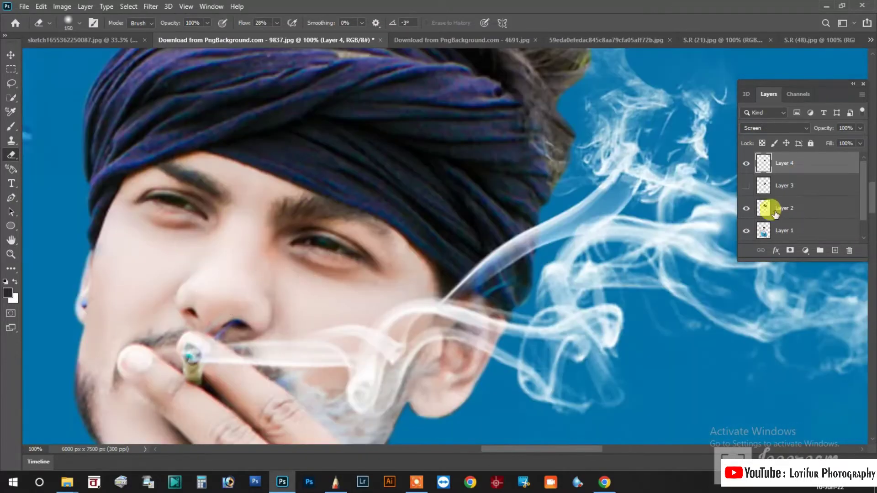
scroll(436, 288, "down", 5)
scroll(436, 288, "up", 2)
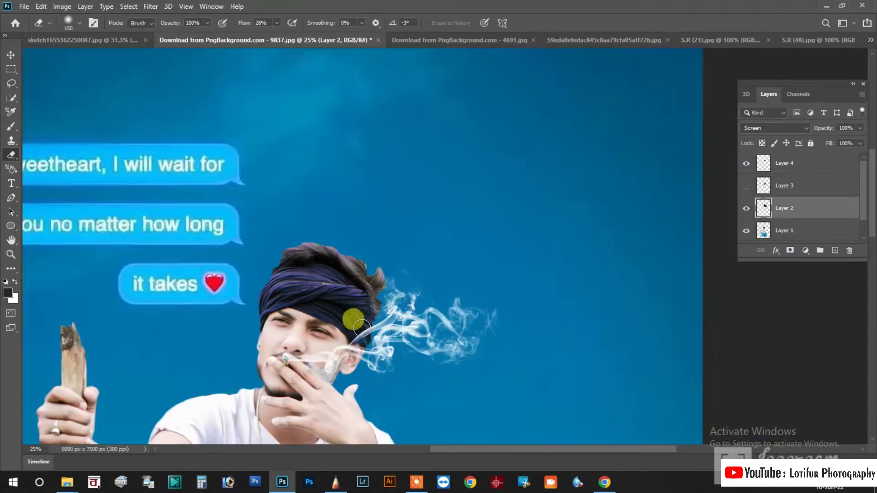
scroll(352, 317, "up", 3)
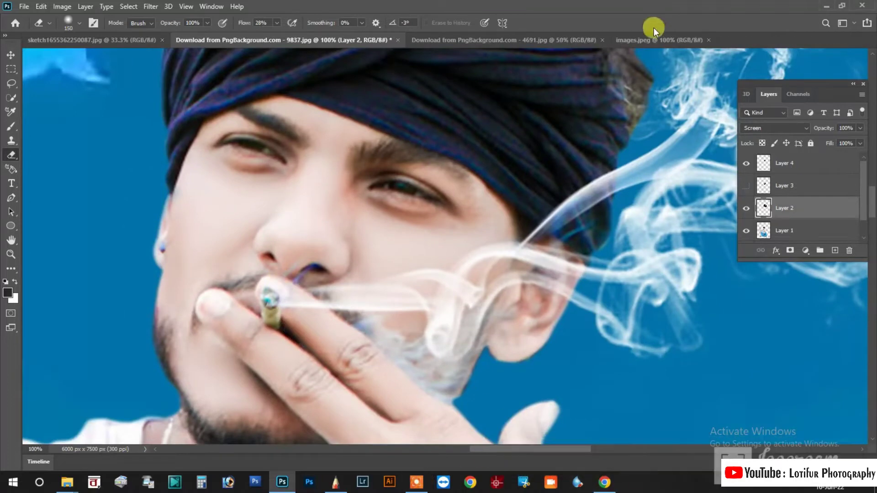
Step: Lasso, feather and copy the glowing ember from the cigarette image, then close it
left_click(657, 40)
key("l")
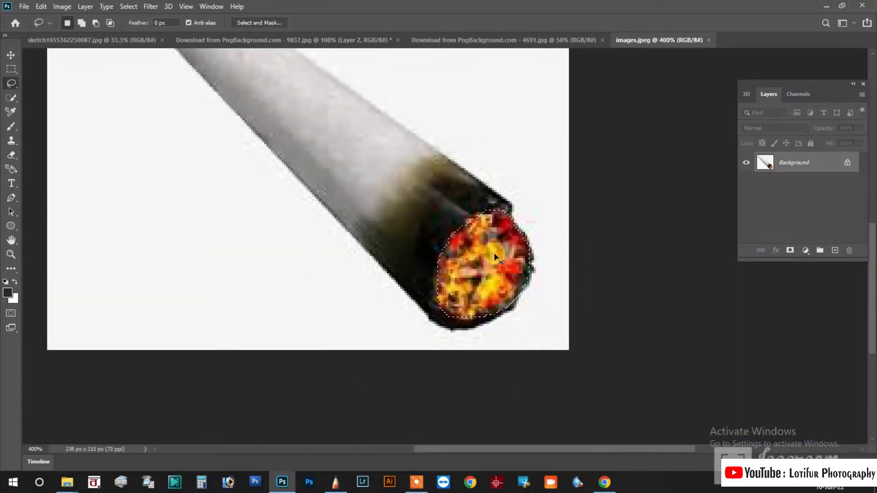
key("shift+F6")
key("Return")
key("ctrl+c")
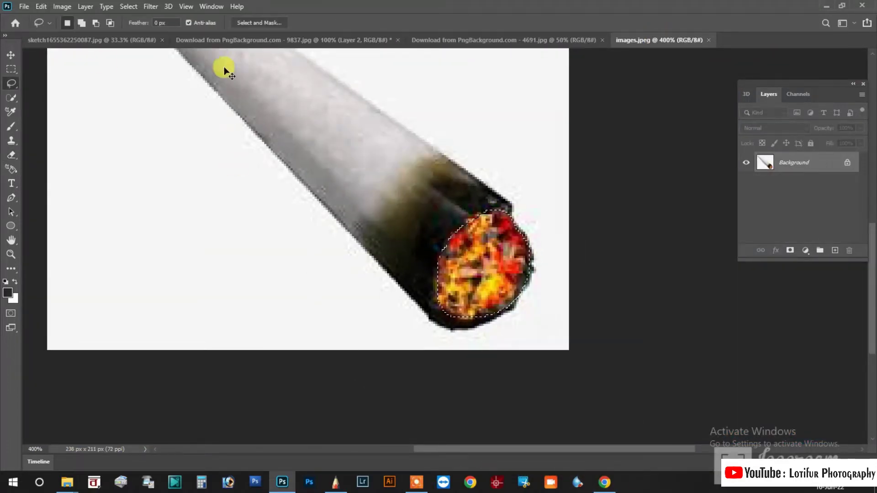
key("ctrl+w")
Step: Paste the ember below Layer 2 and rotate it onto the cigarette tip
key("ctrl+v")
key("ctrl+t")
key("Return")
scroll(312, 273, "up", 2)
scroll(313, 274, "up", 1)
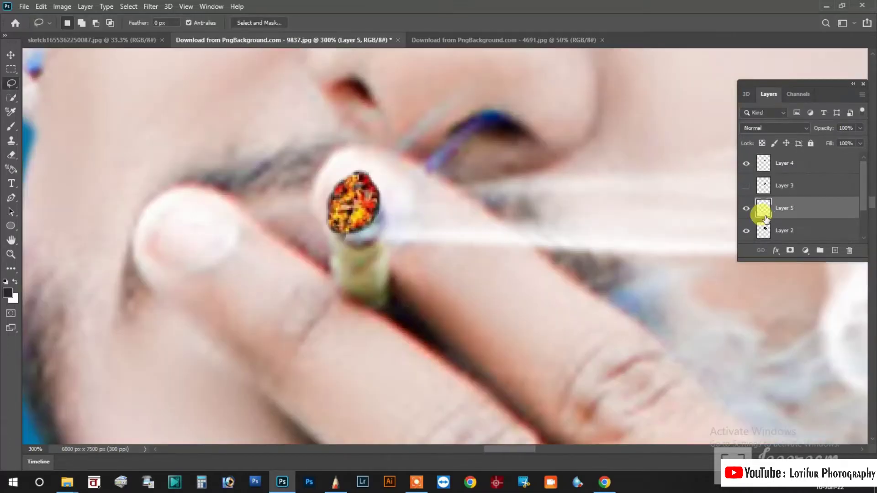
left_click_drag(757, 187, 758, 220)
key("ctrl+t")
left_click_drag(398, 246, 419, 283)
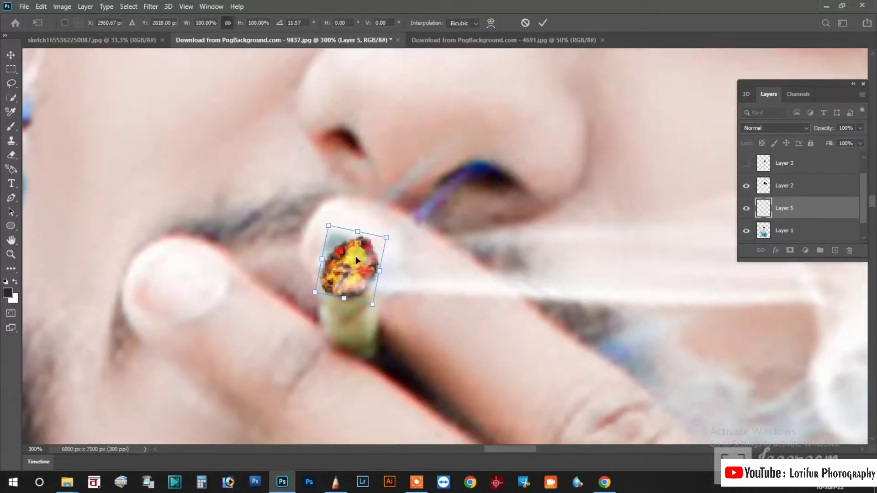
left_click(370, 236)
key("Return")
Step: Set Layer 5 to Linear Light and split its Underlying Layer Blend If sliders
left_click(774, 127)
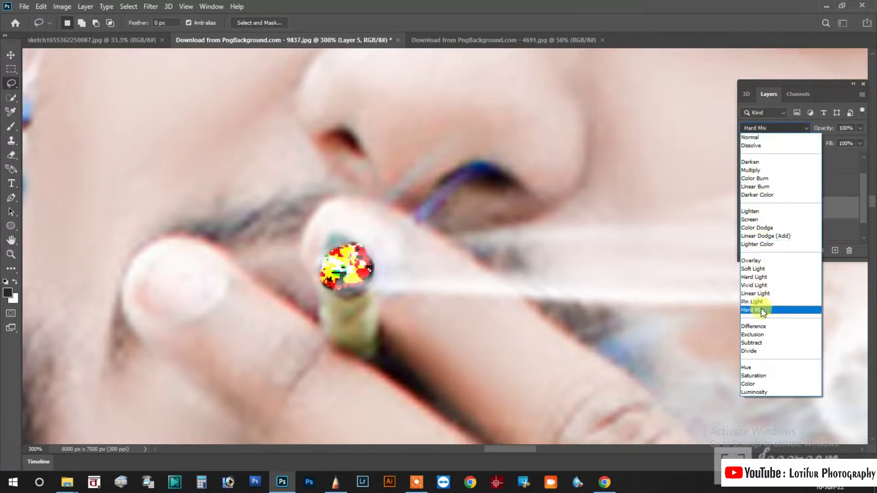
left_click(759, 235)
left_click(774, 128)
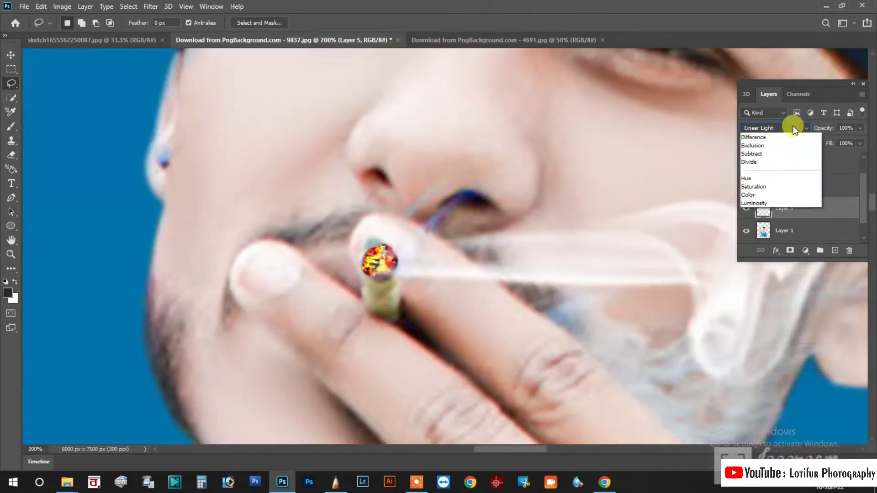
left_click(755, 293)
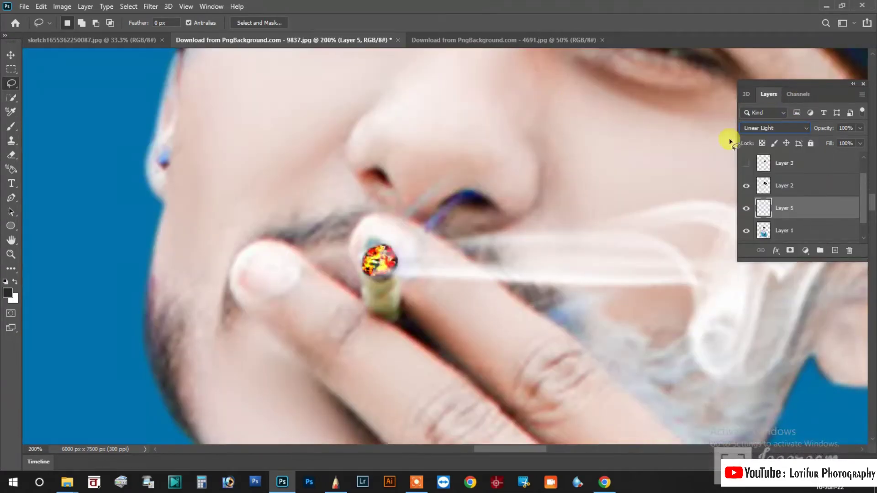
right_click(757, 207)
left_click(598, 23)
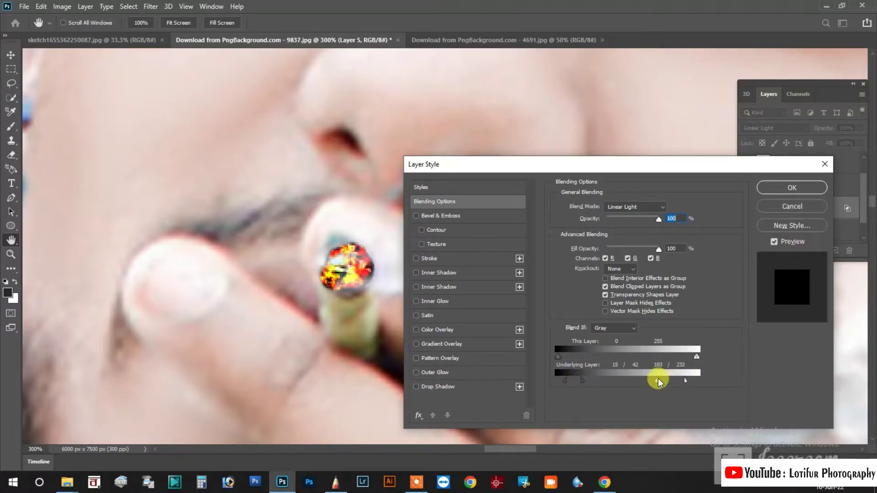
key("Return")
Step: Switch to the Lasso tool and scroll around the composition
scroll(438, 268, "down", 3)
scroll(438, 268, "down", 2)
key("l")
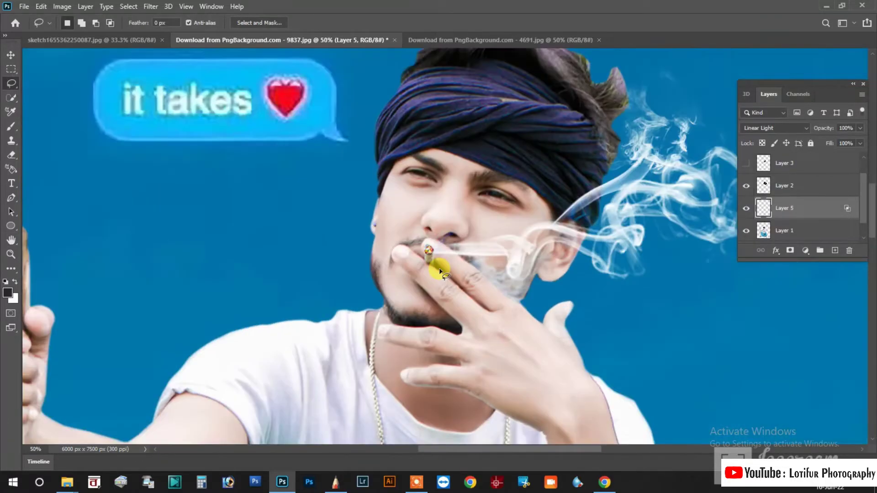
scroll(358, 261, "down", 4)
scroll(358, 261, "down", 1)
scroll(358, 261, "up", 3)
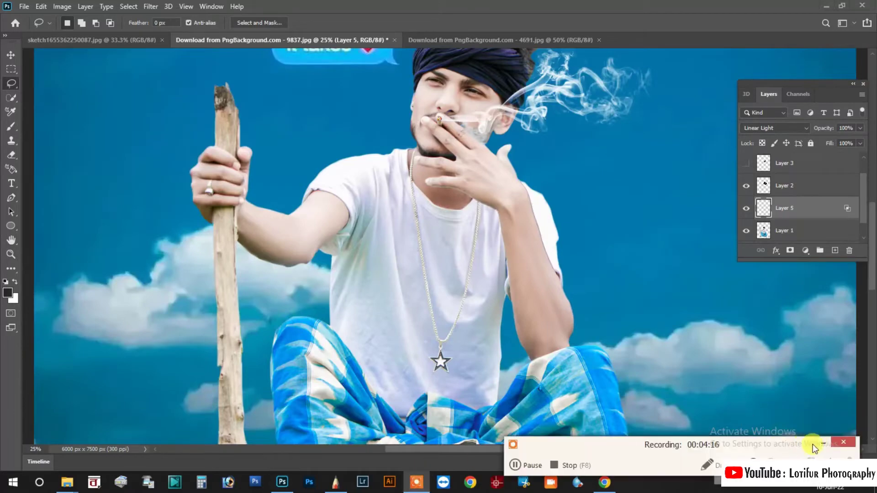
scroll(547, 365, "down", 5)
scroll(342, 285, "down", 3)
scroll(409, 259, "down", 1)
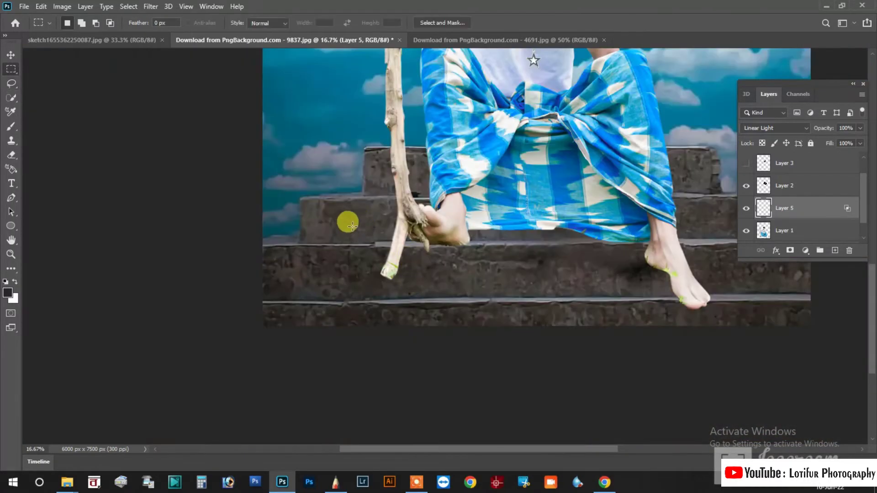
Step: Add a new layer and choose a soft round brush with a rotated tip
scroll(781, 213, "down", 1)
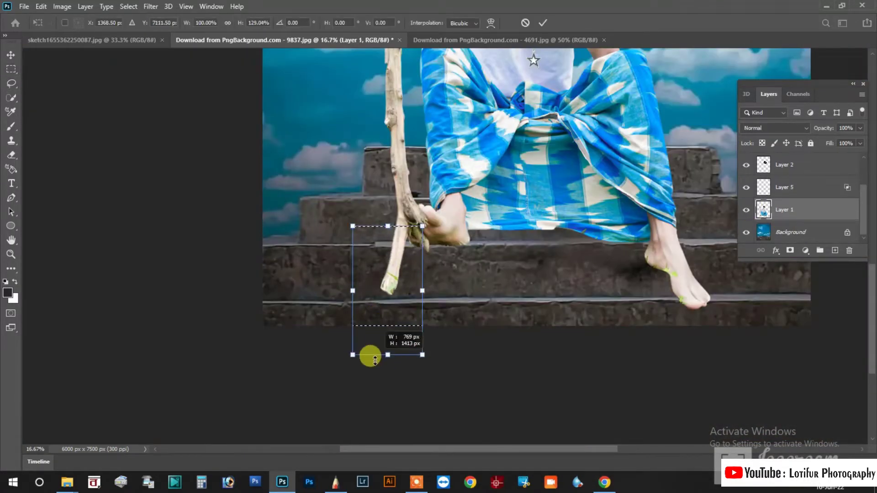
scroll(455, 316, "down", 5)
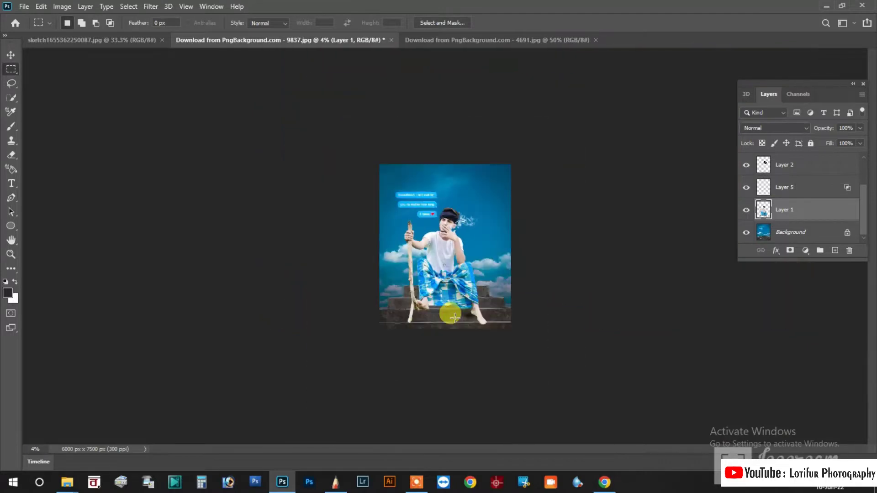
scroll(494, 328, "up", 5)
left_click(834, 250)
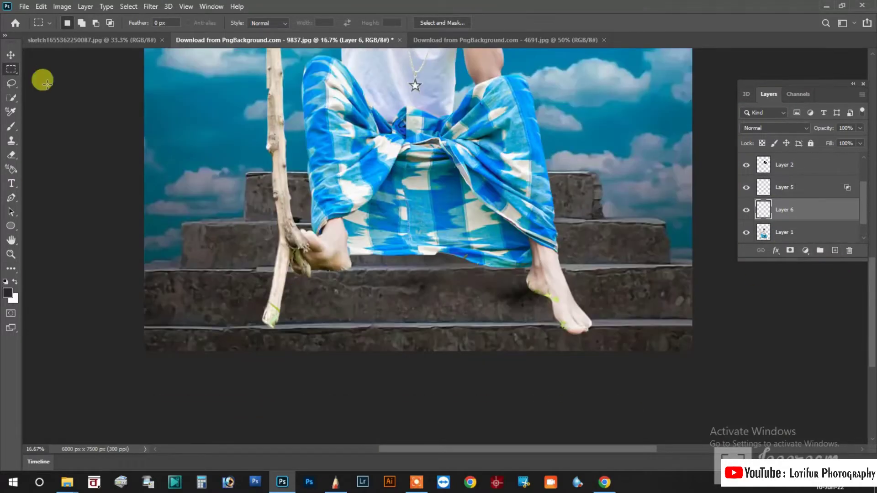
left_click(47, 130)
left_click(79, 23)
left_click_drag(28, 60, 36, 64)
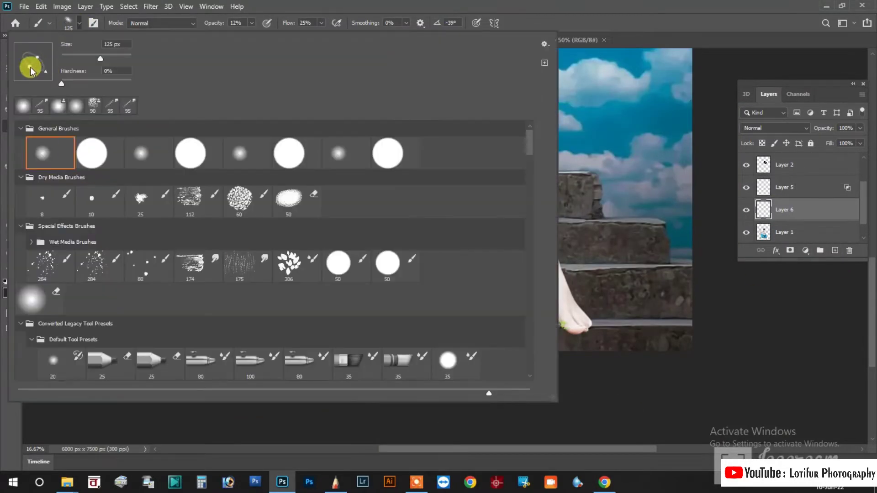
left_click(567, 342)
Step: Paint black shadow under the heel and feet, and move the layer below Layer 1
scroll(566, 342, "up", 1)
scroll(583, 327, "up", 1)
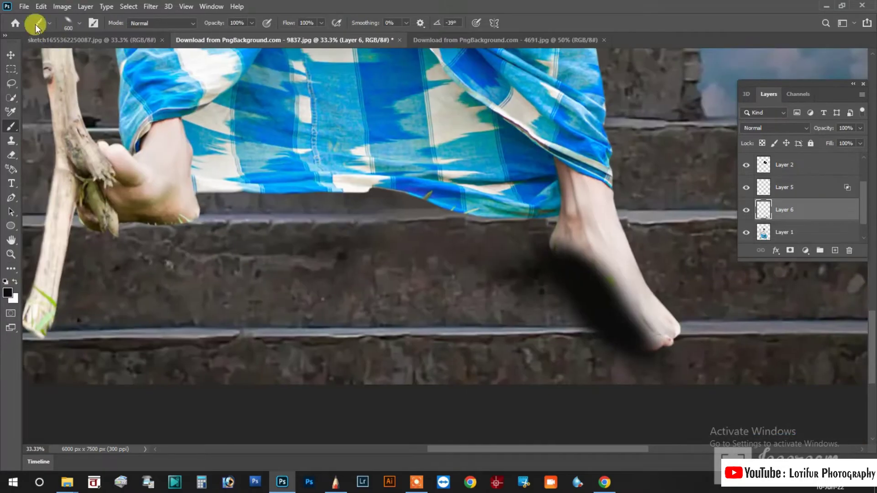
left_click(37, 25)
left_click_drag(32, 62, 41, 68)
key("Return")
left_click_drag(196, 235, 120, 219)
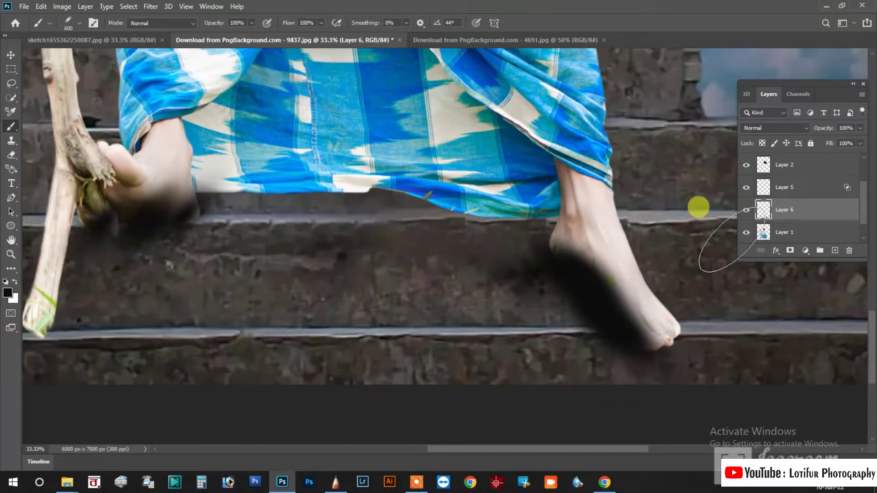
left_click_drag(784, 210, 797, 242)
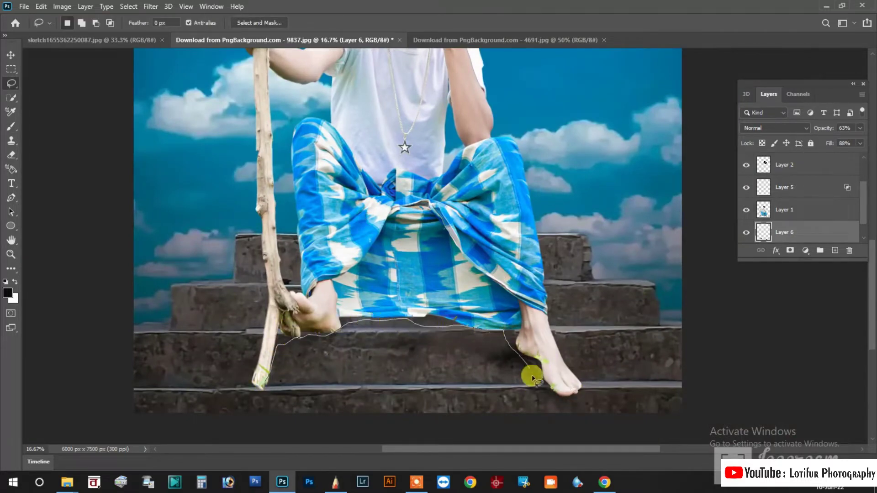
Step: Outline and darken the area under the feet and stick, then apply Gaussian Blur
left_click_drag(437, 309, 283, 315)
key("g")
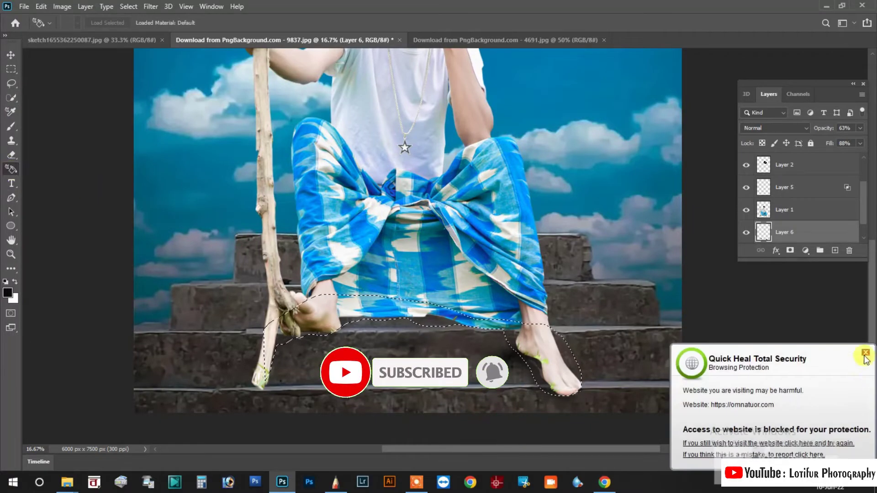
key("ctrl+d")
key("b")
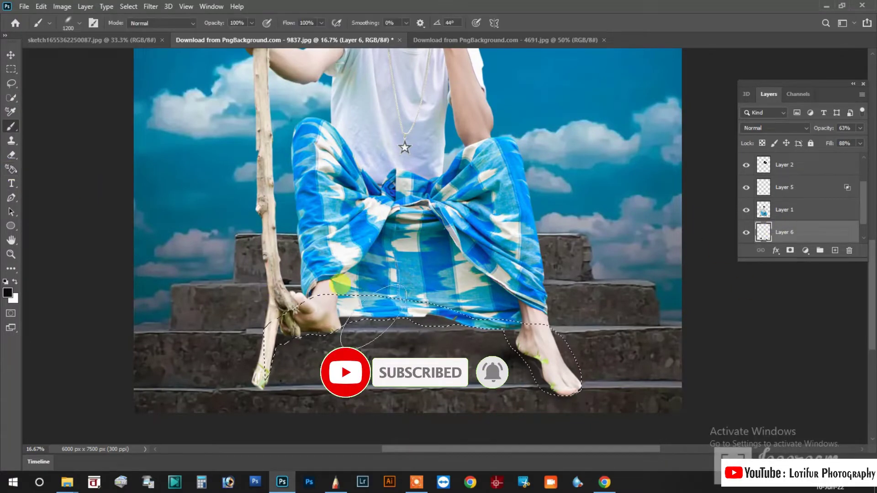
key("bracketright")
key("bracketright")
left_click_drag(480, 323, 267, 308)
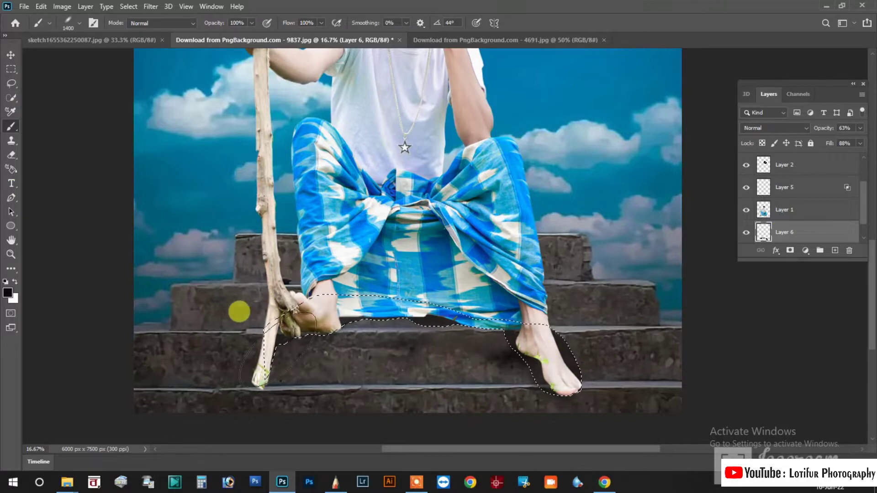
key("ctrl+d")
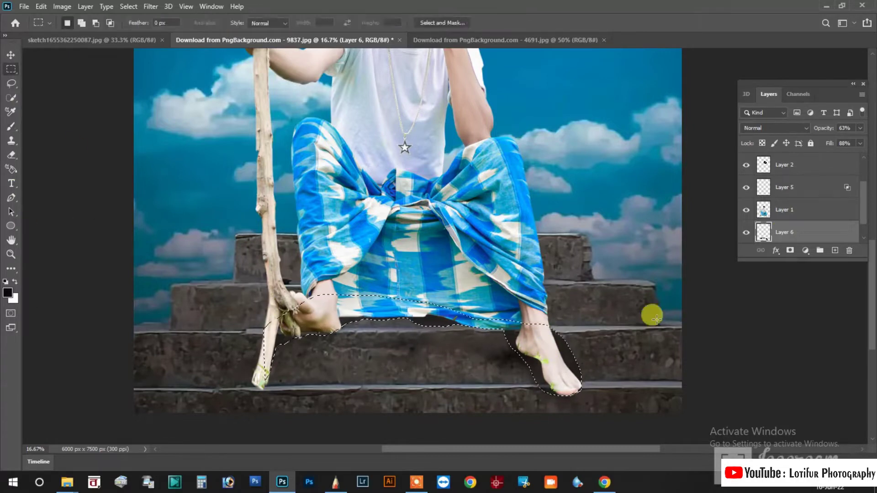
left_click(151, 6)
left_click(313, 171)
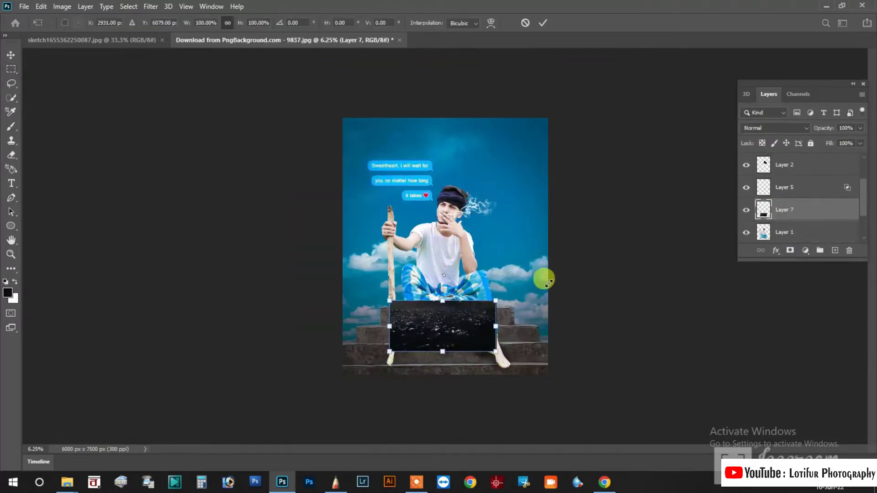
Step: Stretch Layer 7's rocky texture across the steps and split its Underlying Layer sliders
left_click_drag(547, 283, 486, 333)
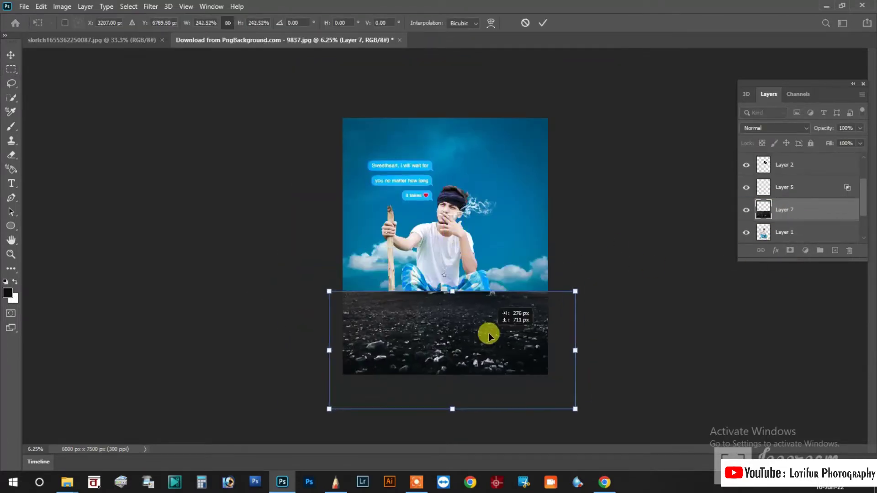
key("Return")
right_click(799, 209)
left_click(658, 24)
left_click_drag(548, 169, 596, 185)
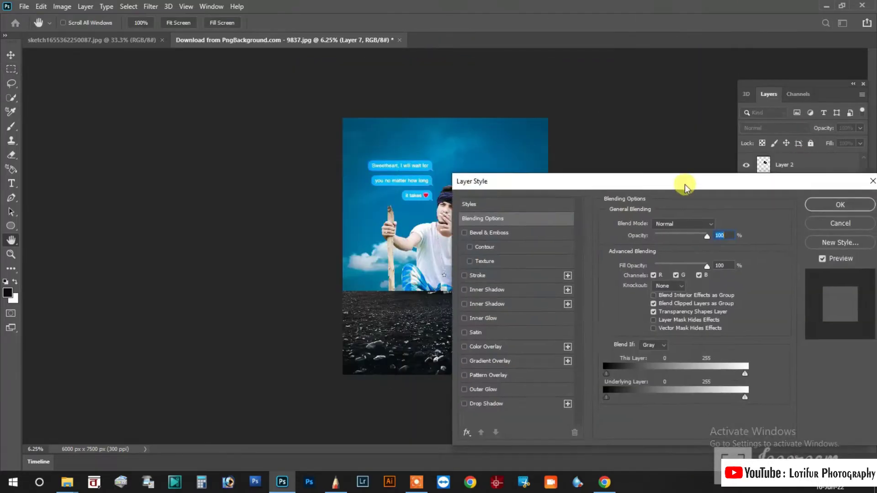
key("ctrl+plus")
left_click_drag(618, 400, 638, 397)
left_click_drag(744, 397, 742, 397)
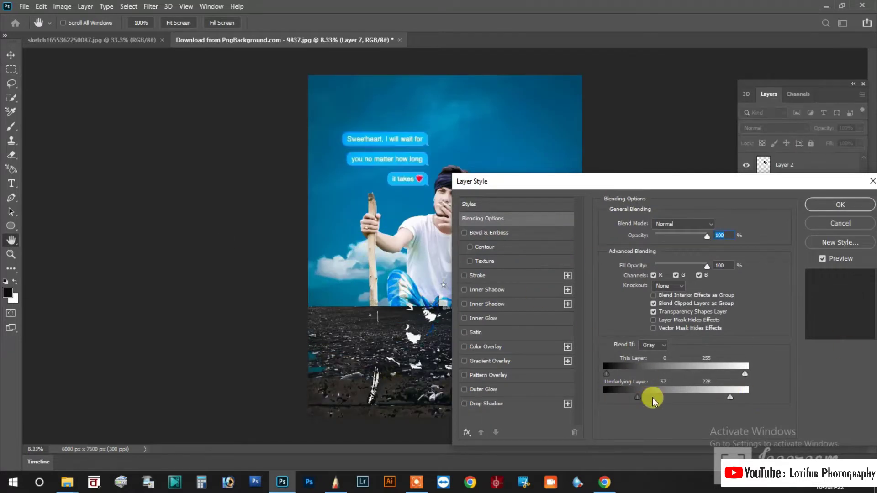
left_click_drag(652, 400, 654, 398)
key("Return")
Step: Erase the texture's dark lower edge and duplicate the layer with Ctrl+J
key("m")
key("ctrl+minus")
key("ctrl+minus")
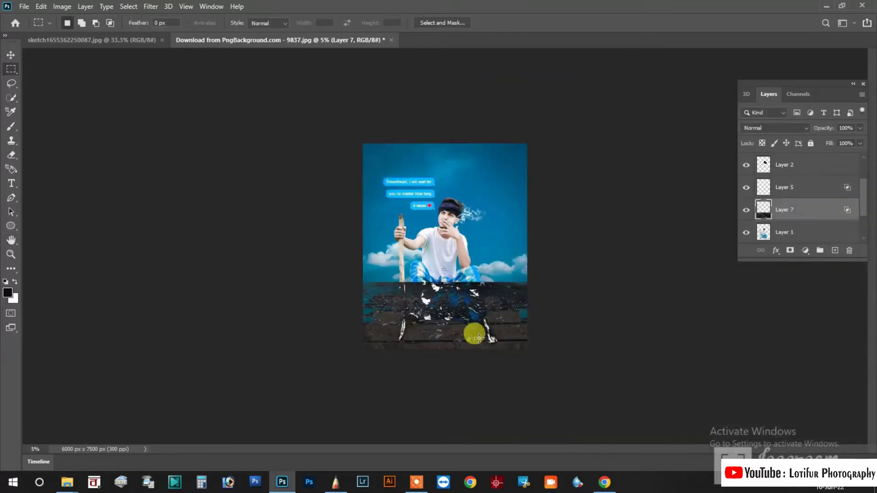
key("e")
left_click_drag(406, 283, 417, 302)
key("ctrl+plus")
key("ctrl+plus")
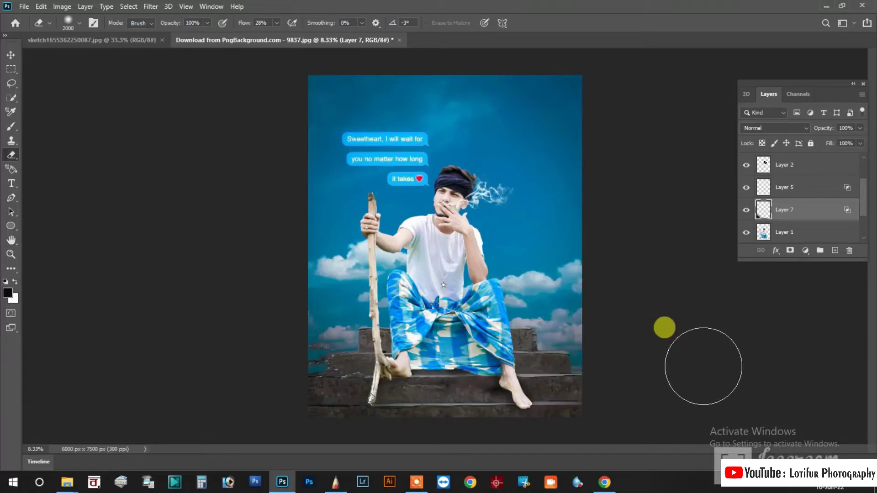
key("ctrl+j")
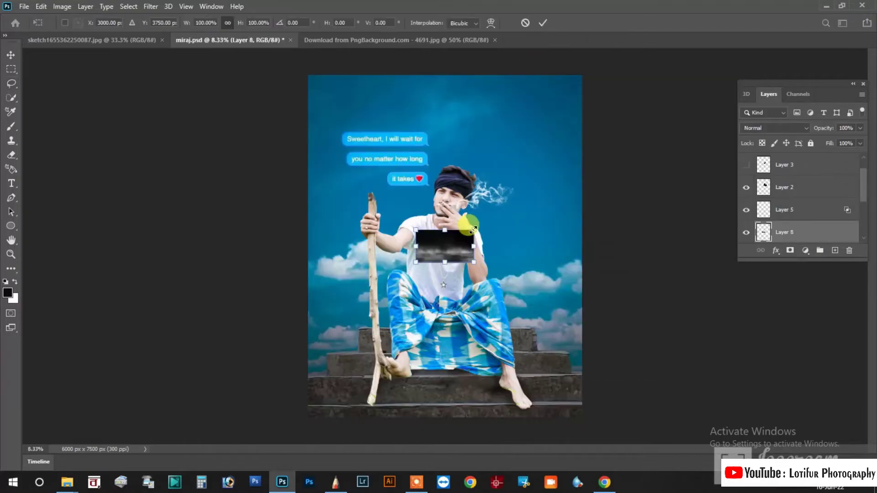
Step: Commit the placed fog image and set it to Screen blending
key("Return")
key("shift+alt+s")
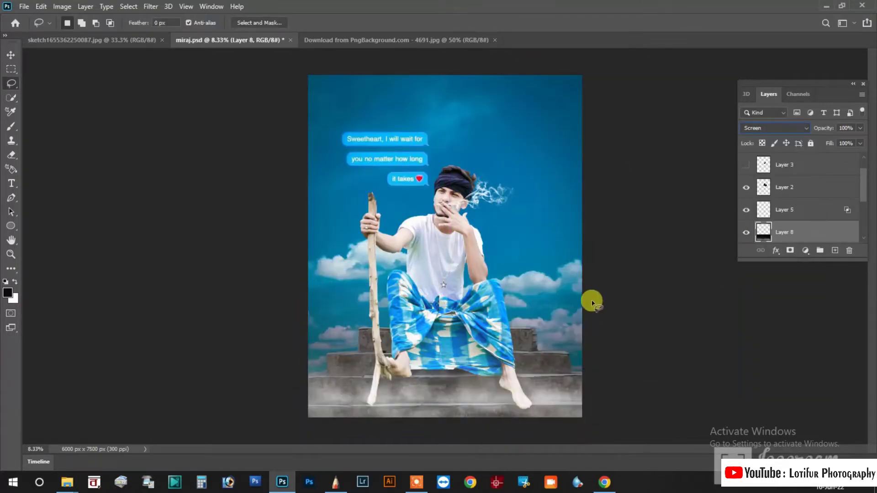
key("e")
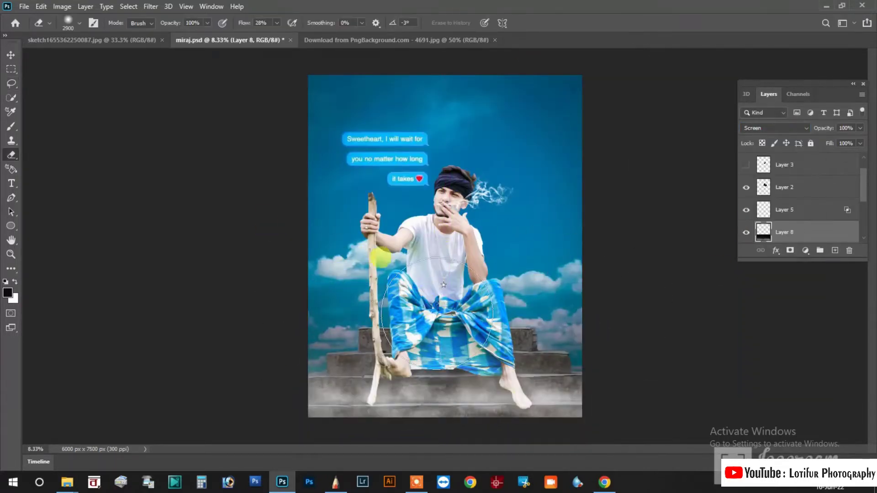
key("b")
Step: Add Layer 9 and stamp fog across the stairs with a fog brush preset
left_click(68, 23)
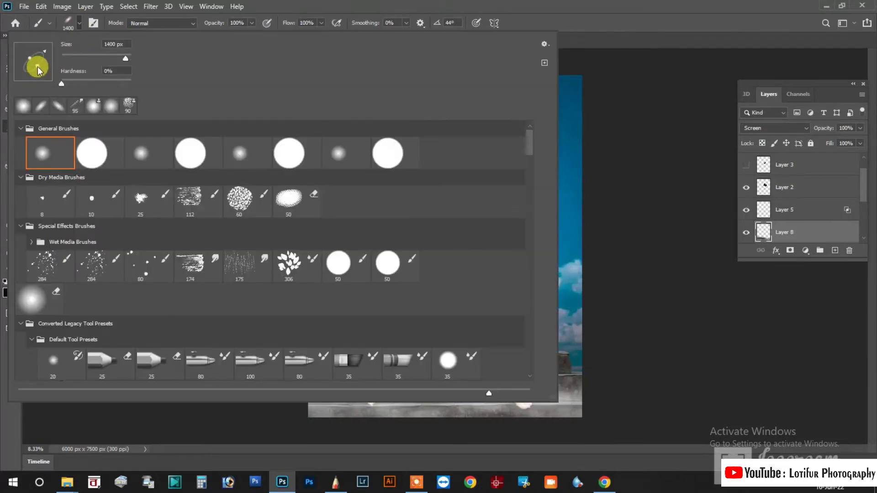
left_click(70, 22)
scroll(284, 292, "down", 1)
scroll(284, 293, "down", 5)
left_click(835, 251)
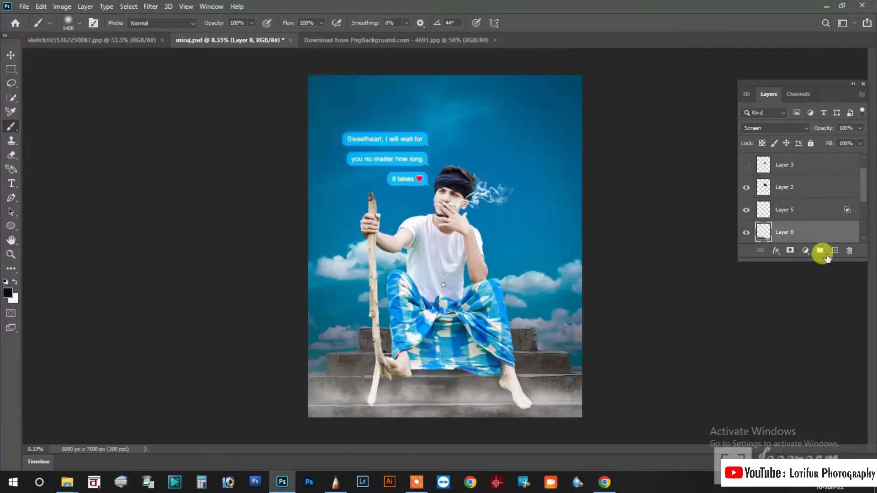
left_click(69, 22)
scroll(530, 166, "down", 5)
left_click_drag(530, 166, 524, 245)
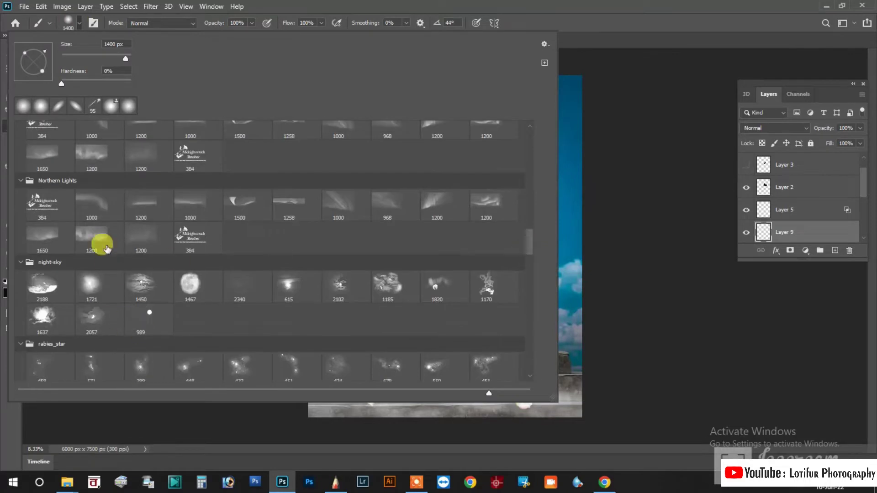
double_click(98, 242)
left_click_drag(499, 272, 561, 331)
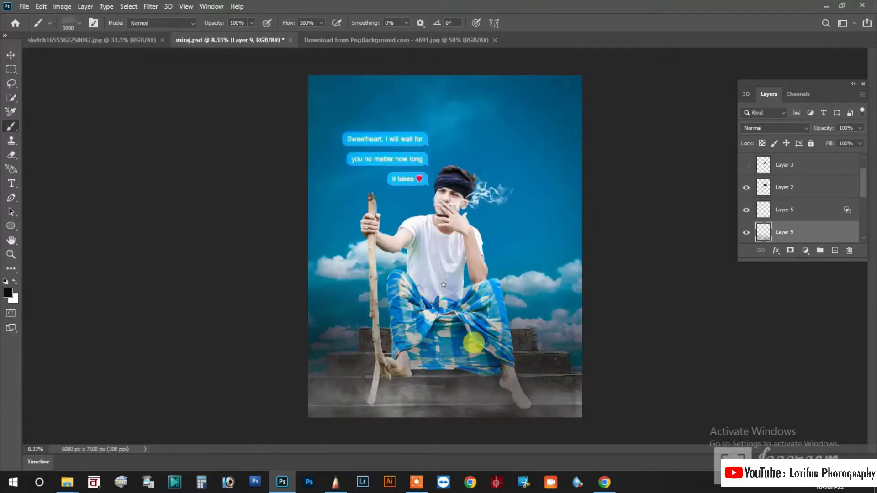
Step: Switch to a figure-shaped smoke brush tip at size 1300
key("ctrl+plus")
scroll(533, 221, "down", 3)
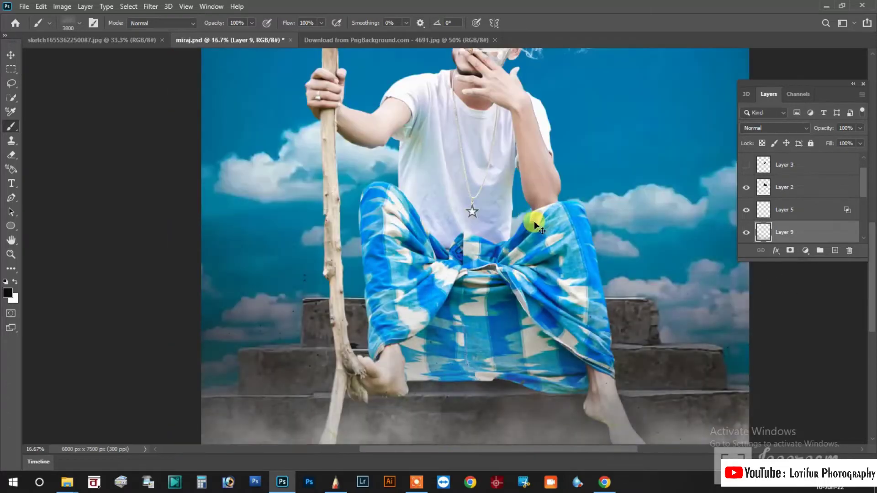
left_click(69, 23)
double_click(196, 331)
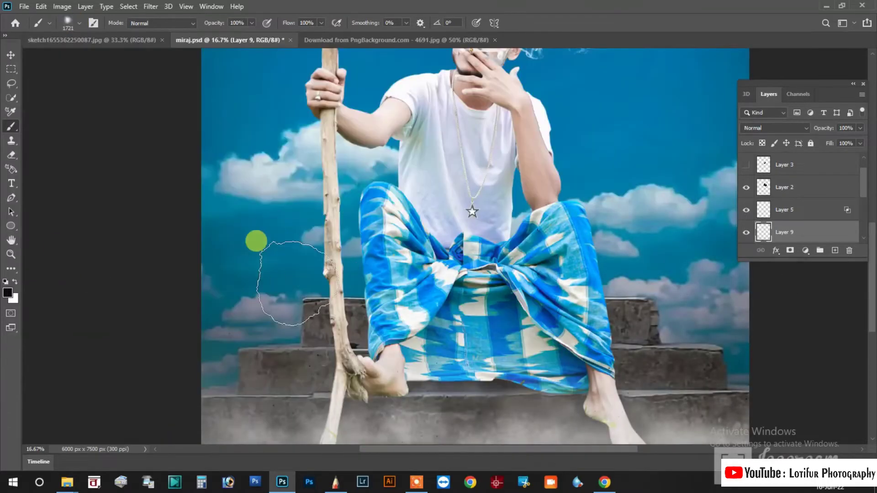
left_click(73, 23)
left_click(629, 8)
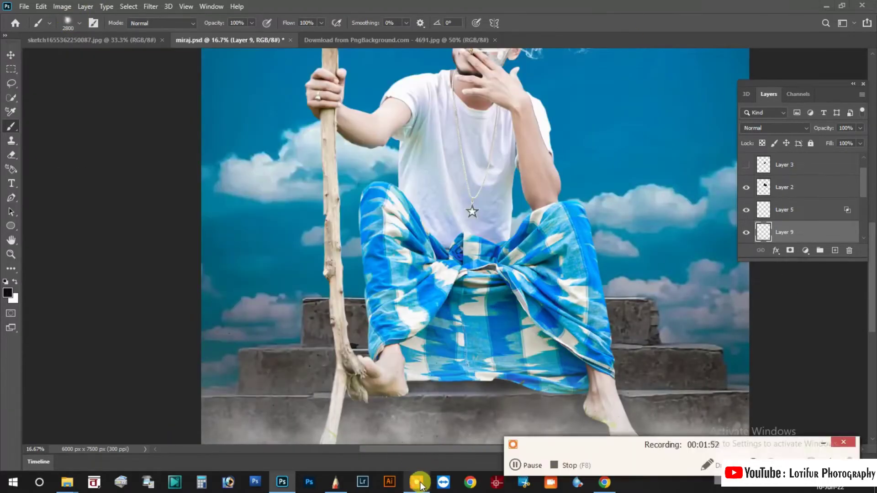
left_click(70, 23)
double_click(486, 285)
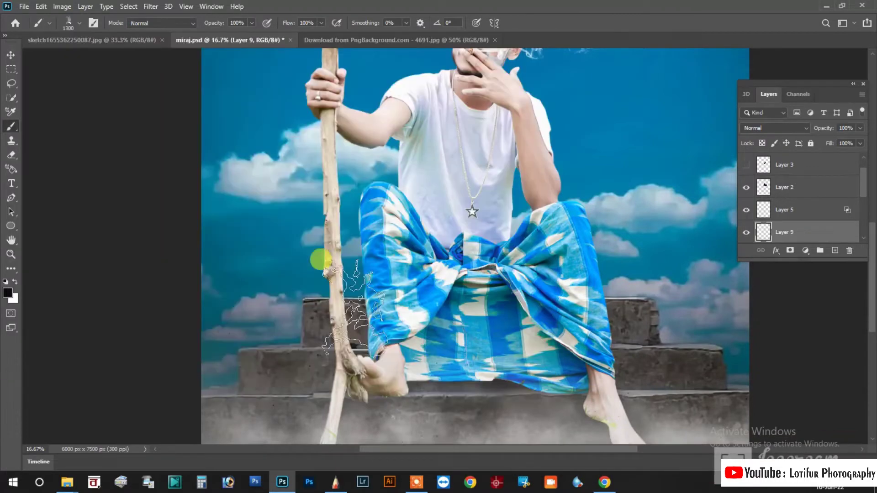
scroll(570, 347, "down", 3)
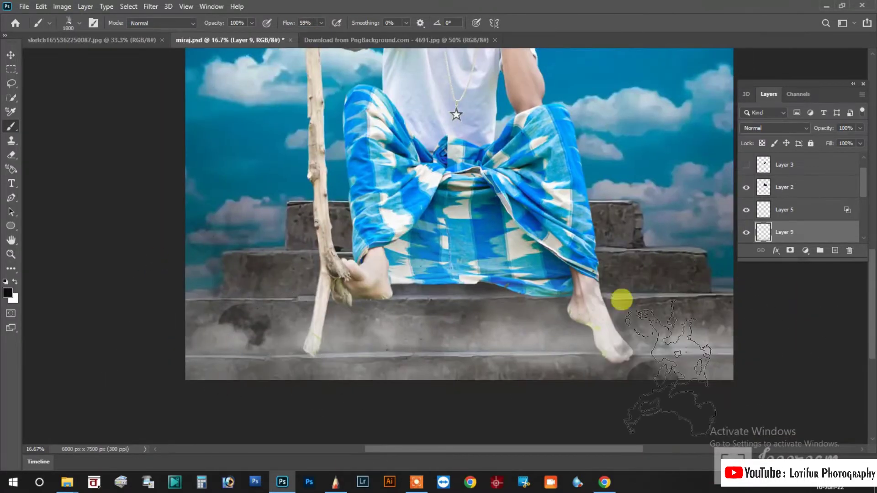
key("ctrl+minus")
scroll(436, 210, "up", 3)
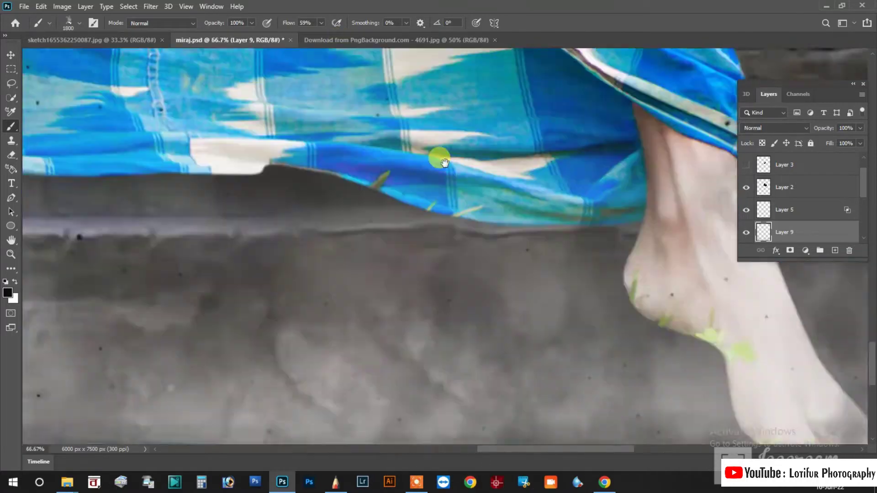
Step: Erase softly around the feet on Layer 1 at 43%, then stamp visible layers into Layer 10
key("e")
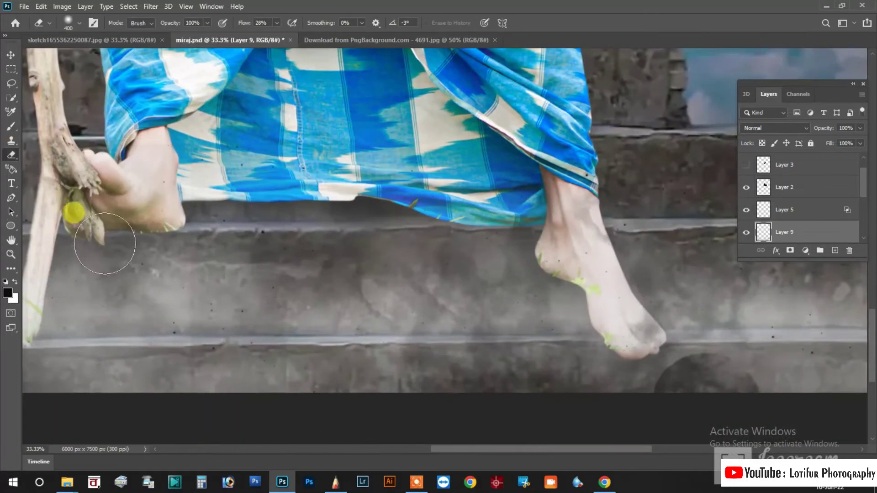
scroll(781, 201, "down", 3)
left_click(785, 209)
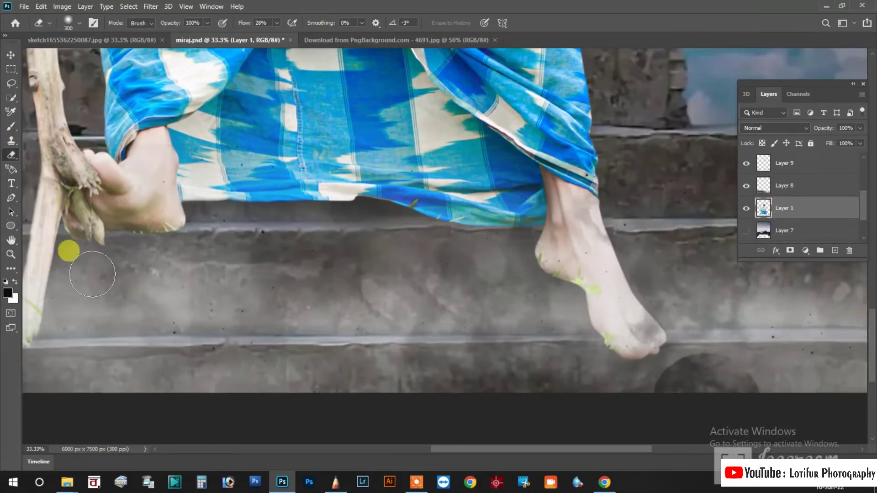
key("bracketright")
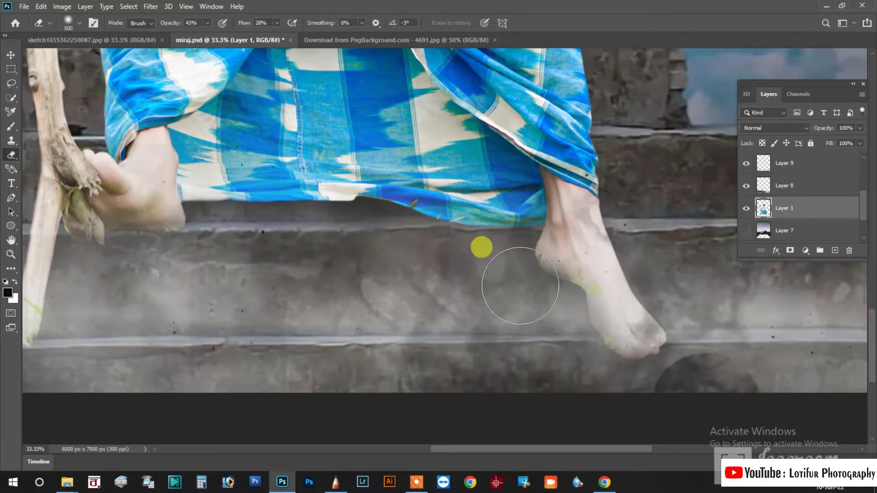
scroll(481, 247, "down", 3)
scroll(534, 333, "down", 2)
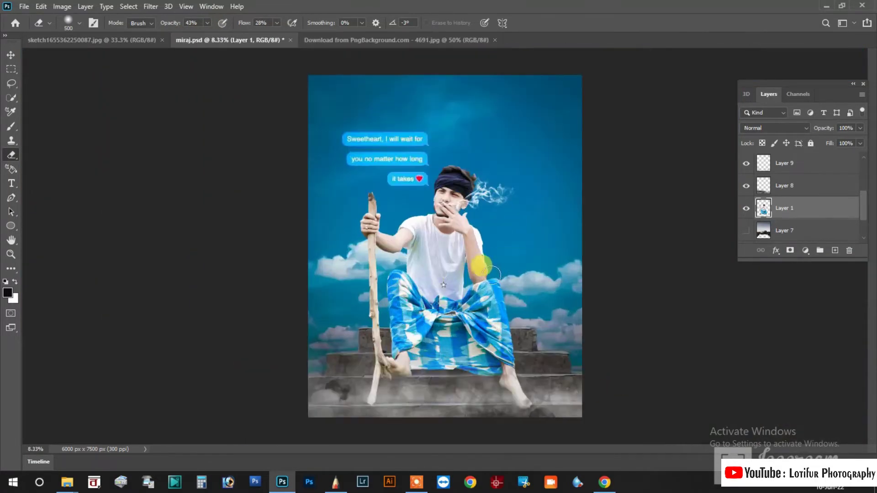
scroll(516, 248, "up", 1)
scroll(597, 268, "down", 2)
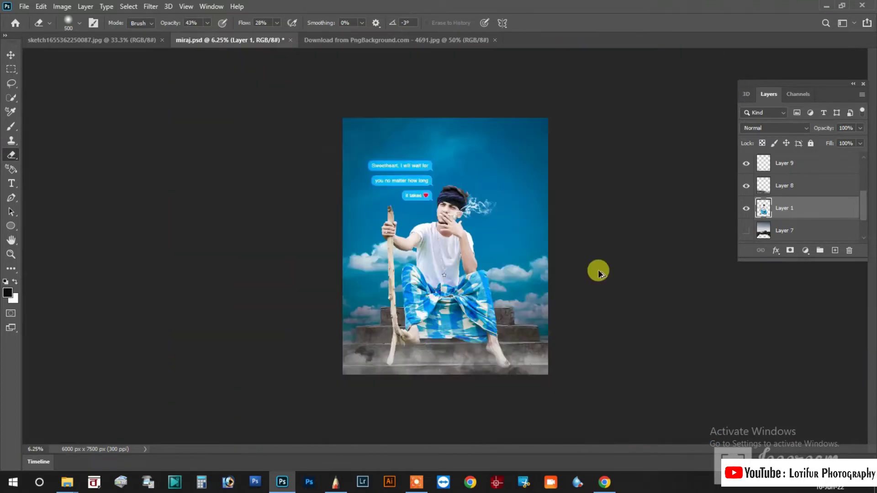
key("ctrl+alt+shift+e")
scroll(479, 256, "up", 5)
Step: Switch to the Smudge tool at 80% strength and rotate its brush tip to 0°
right_click(13, 274)
left_click(51, 284)
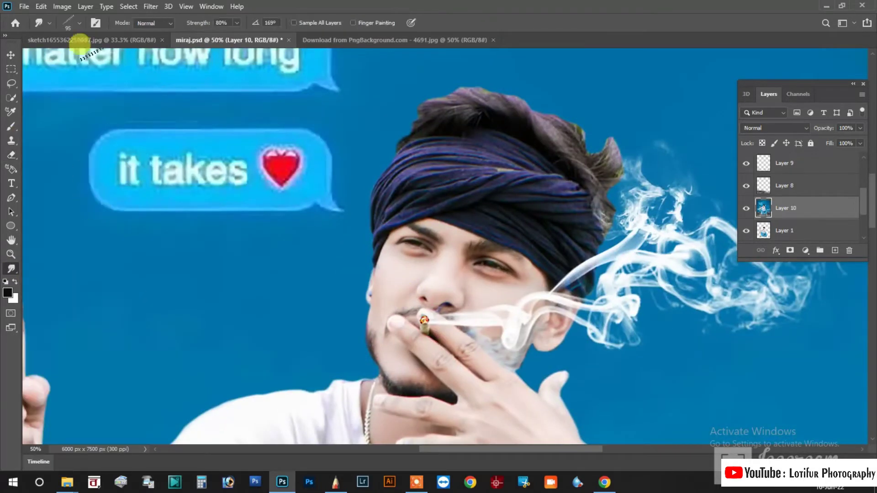
scroll(363, 290, "up", 2)
scroll(374, 269, "up", 1)
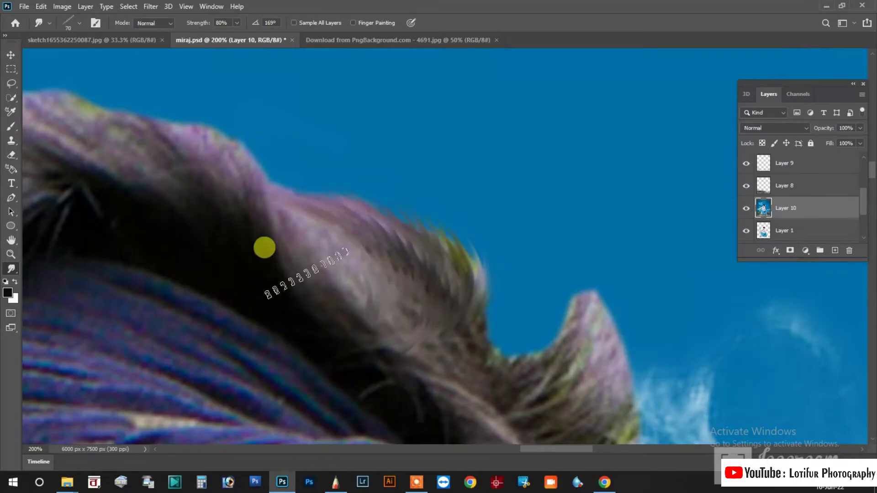
scroll(265, 248, "up", 2)
scroll(213, 220, "left", 3)
scroll(137, 183, "down", 2)
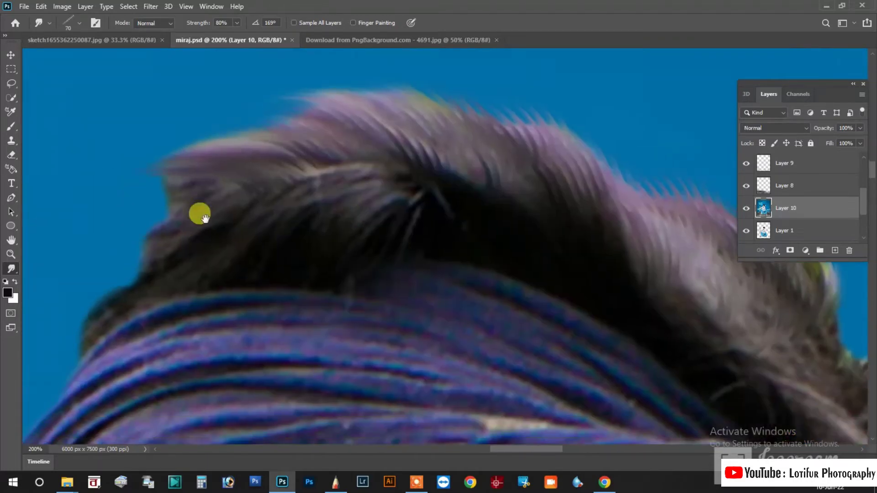
left_click(49, 23)
scroll(228, 173, "down", 2)
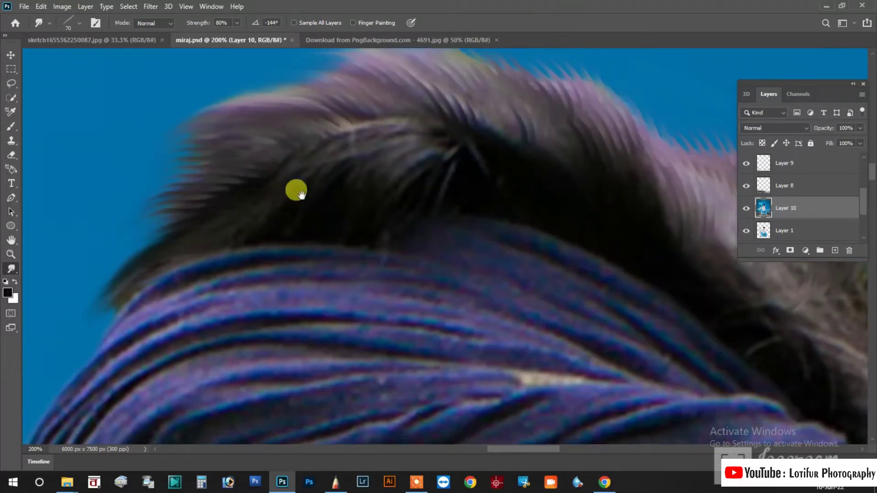
scroll(294, 189, "down", 2)
left_click(67, 23)
key("Return")
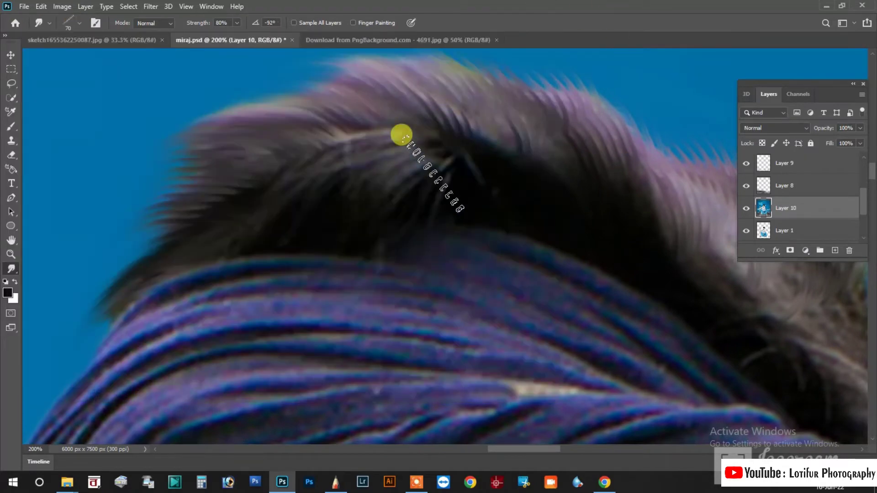
scroll(504, 254, "up", 2)
left_click(66, 22)
left_click_drag(35, 72, 46, 61)
key("Return")
scroll(616, 282, "down", 2)
scroll(436, 126, "right", 3)
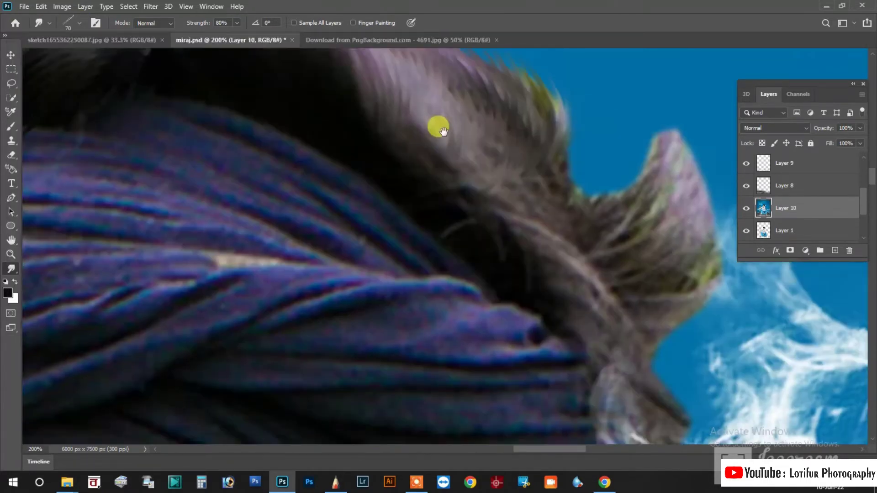
Step: Smudge one hair edge outward into wispy strands, then re-angle the brush tip to -27°
left_click_drag(470, 112, 365, 143)
scroll(276, 86, "up", 1)
scroll(277, 85, "up", 1)
scroll(277, 85, "left", 1)
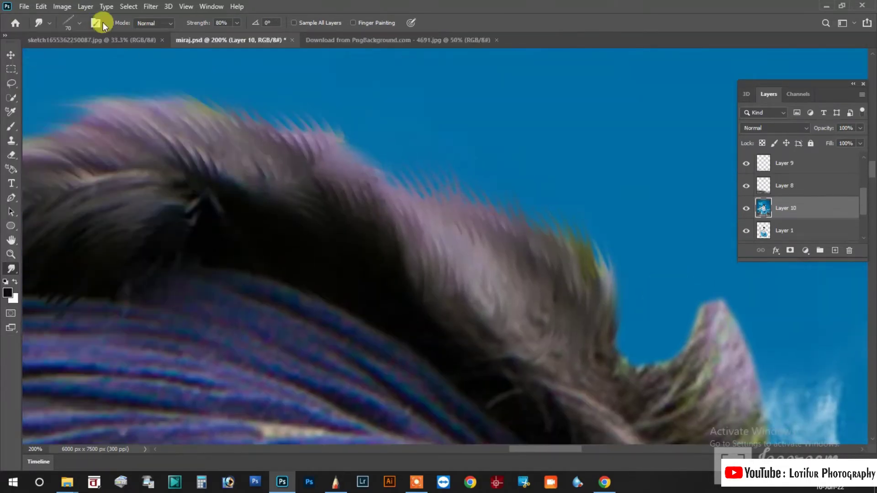
left_click(75, 22)
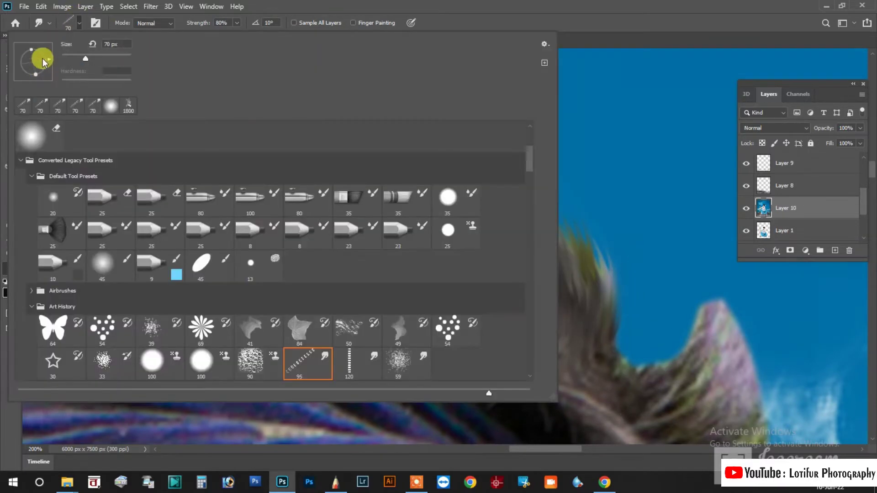
left_click_drag(43, 59, 46, 68)
key("Return")
scroll(574, 243, "down", 1)
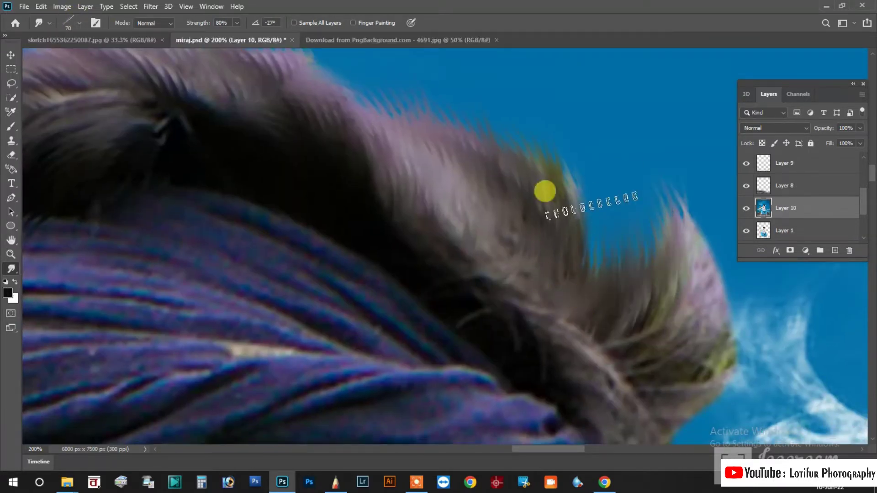
scroll(605, 172, "down", 2)
Step: Rotate the smudge brush tip to 163° and move to another part of the hair
left_click(78, 24)
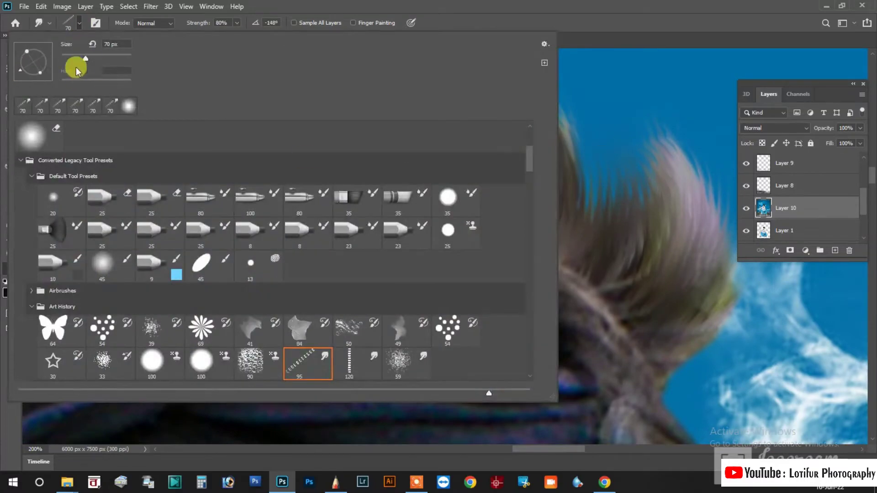
left_click_drag(20, 73, 20, 56)
key("Return")
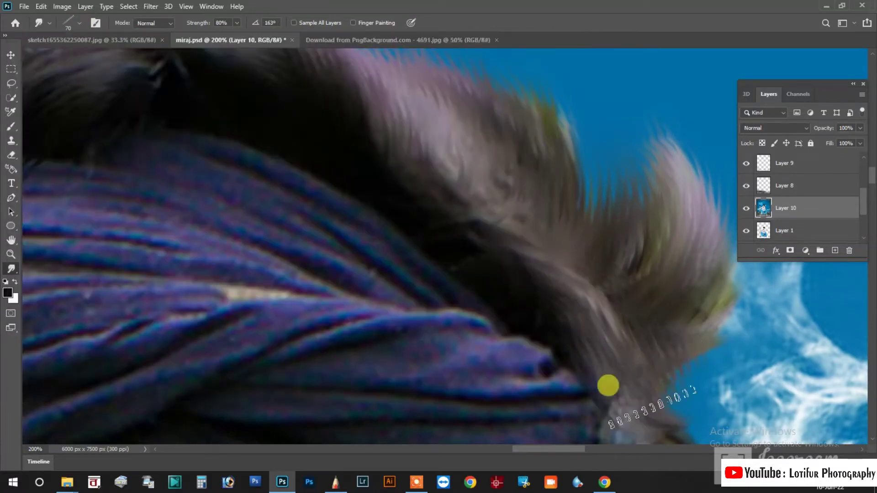
mouse_move(608, 385)
left_mouse_down()
mouse_move(597, 339)
mouse_move(637, 280)
mouse_move(654, 319)
mouse_move(518, 226)
left_mouse_up()
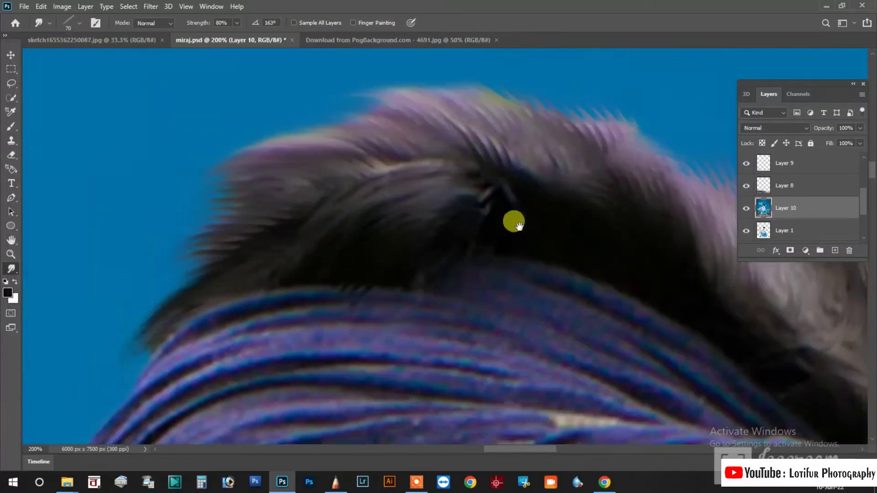
scroll(326, 254, "down", 4)
scroll(431, 278, "up", 3)
scroll(403, 221, "up", 2)
scroll(404, 223, "down", 4)
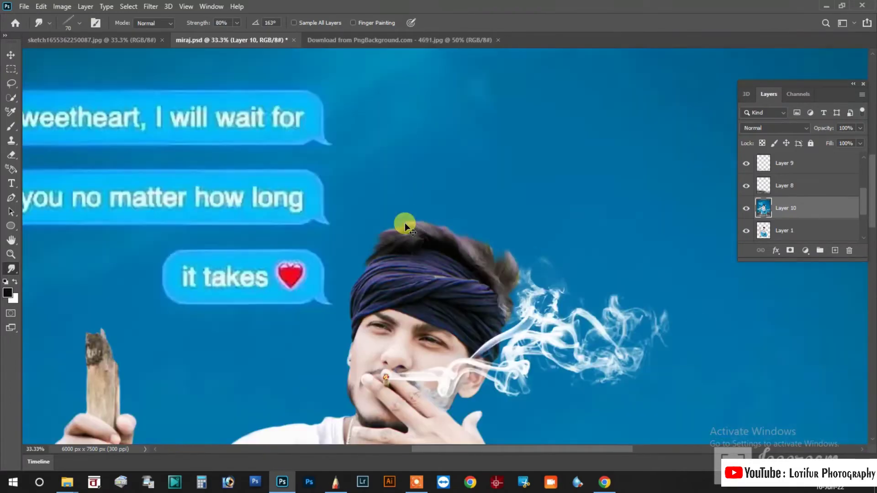
scroll(404, 223, "up", 5)
scroll(401, 191, "down", 6)
scroll(408, 196, "down", 1)
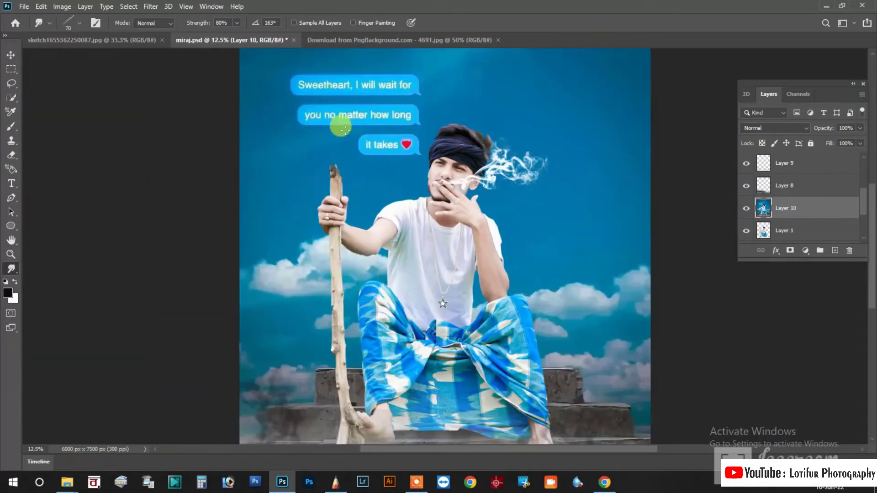
left_click(805, 251)
left_click(803, 345)
mouse_move(724, 276)
left_mouse_down()
mouse_move(757, 277)
mouse_move(771, 255)
mouse_move(753, 256)
left_mouse_up()
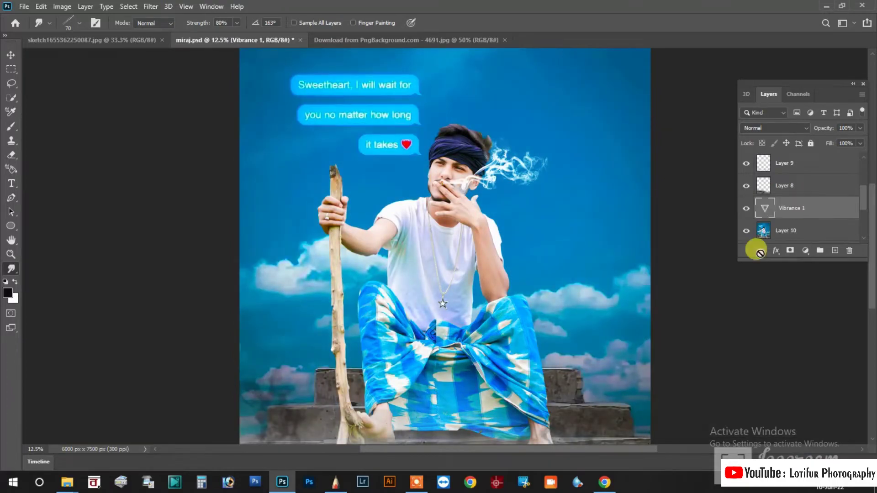
scroll(443, 186, "up", 4)
scroll(404, 262, "down", 3)
scroll(409, 274, "down", 1)
scroll(409, 274, "down", 1)
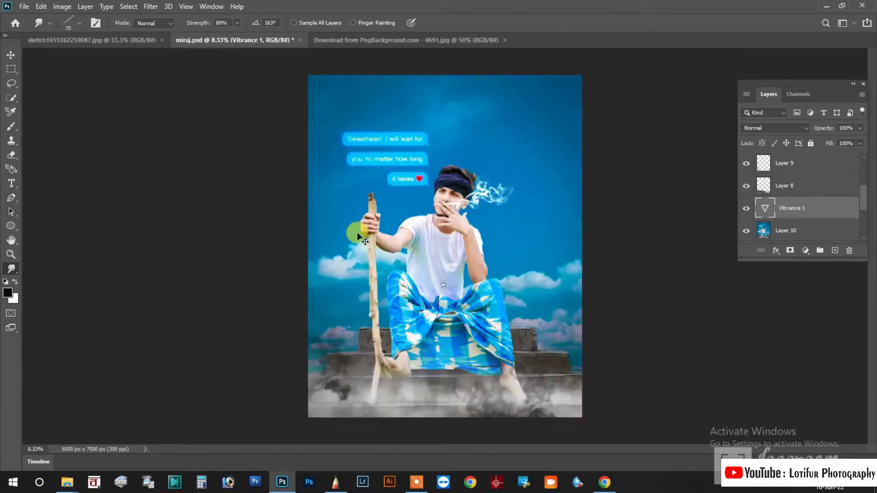
left_click(211, 7)
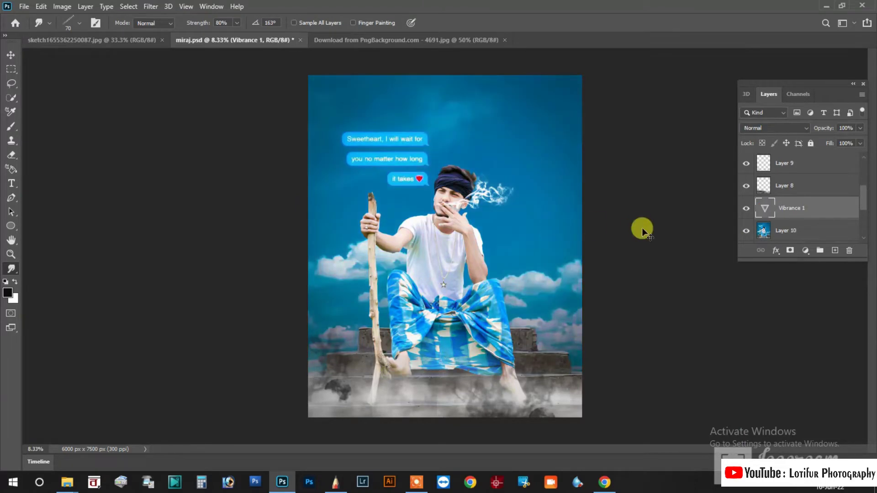
scroll(642, 228, "up", 3)
scroll(564, 221, "up", 2)
scroll(285, 135, "down", 3)
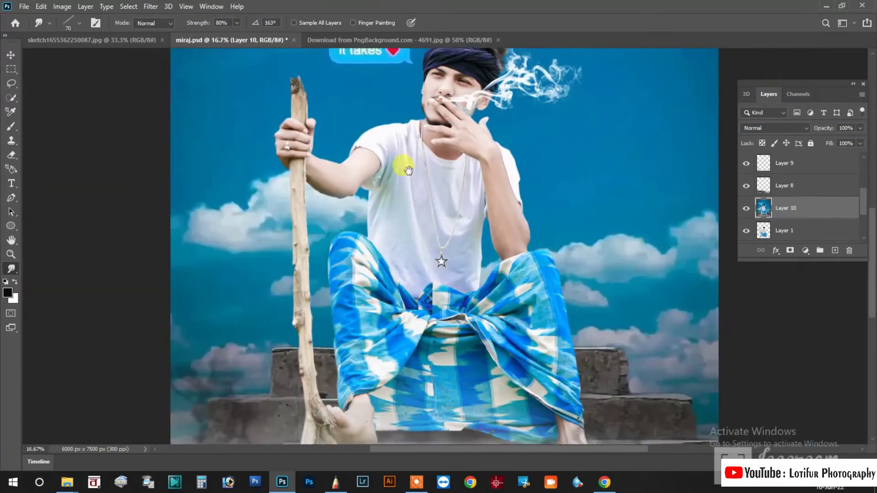
left_click(806, 251)
left_click(810, 341)
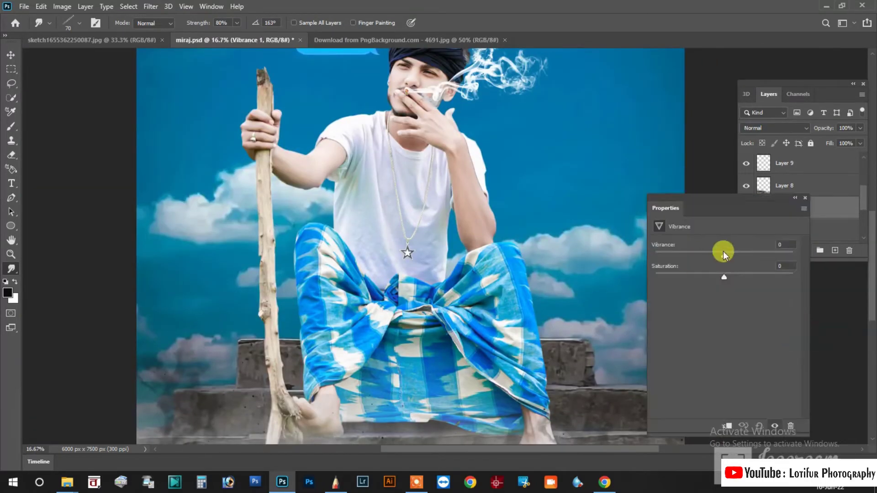
left_click_drag(724, 250, 743, 277)
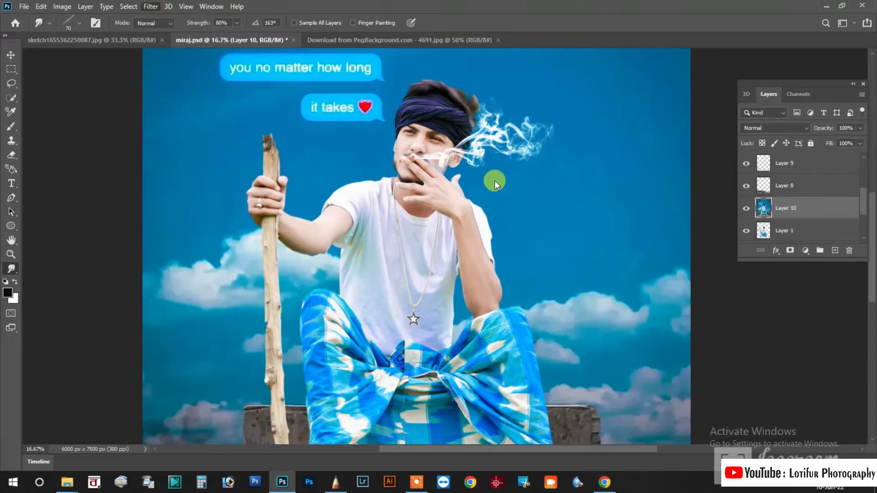
Step: Lower Saturation in the Camera Raw filter, keeping exposure at 0.00, and apply it
key("ctrl+shift+a")
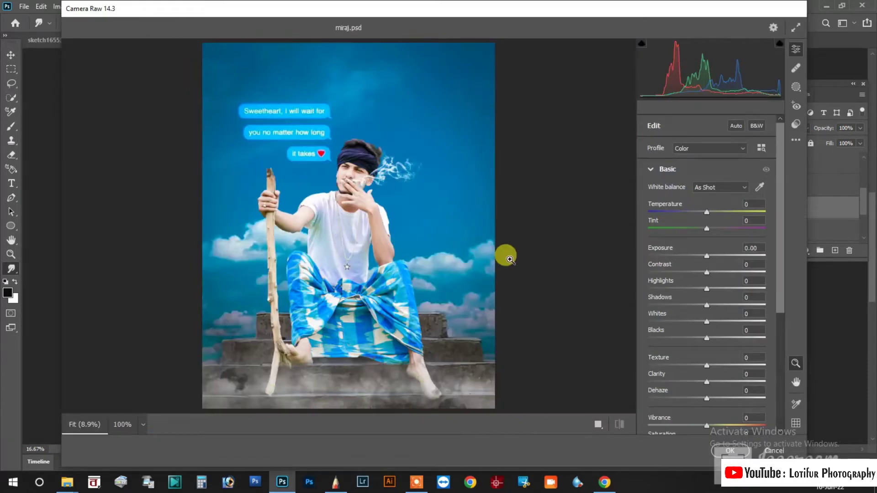
mouse_move(707, 256)
left_mouse_down()
mouse_move(714, 255)
mouse_move(696, 259)
mouse_move(721, 279)
mouse_move(699, 280)
mouse_move(709, 273)
left_mouse_up()
double_click(706, 256)
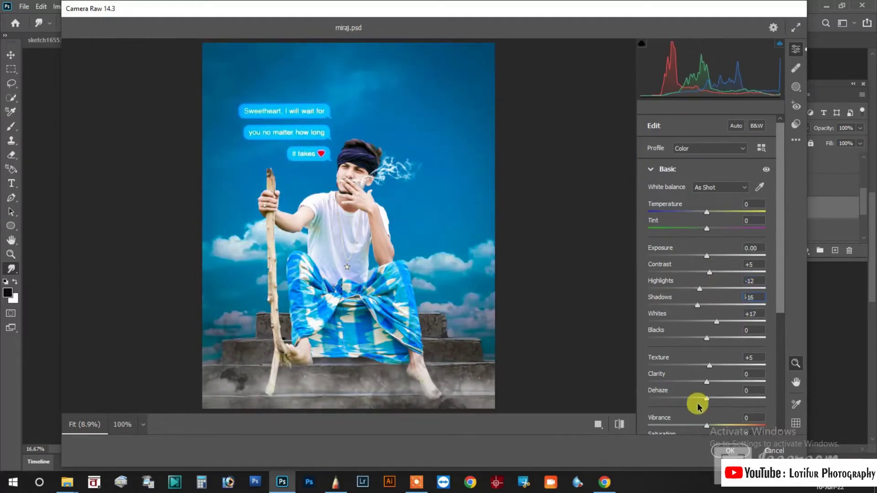
scroll(697, 406, "down", 3)
left_click_drag(707, 310, 694, 313)
scroll(724, 225, "up", 3)
scroll(704, 294, "down", 4)
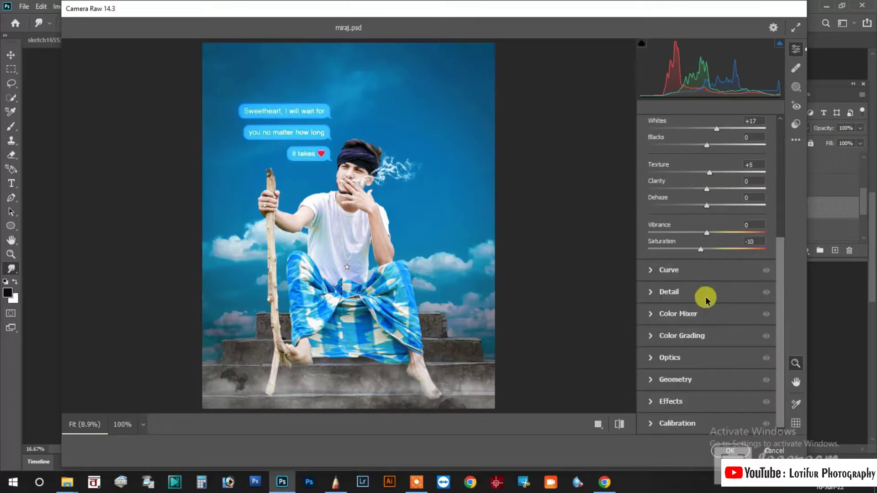
left_click(678, 311)
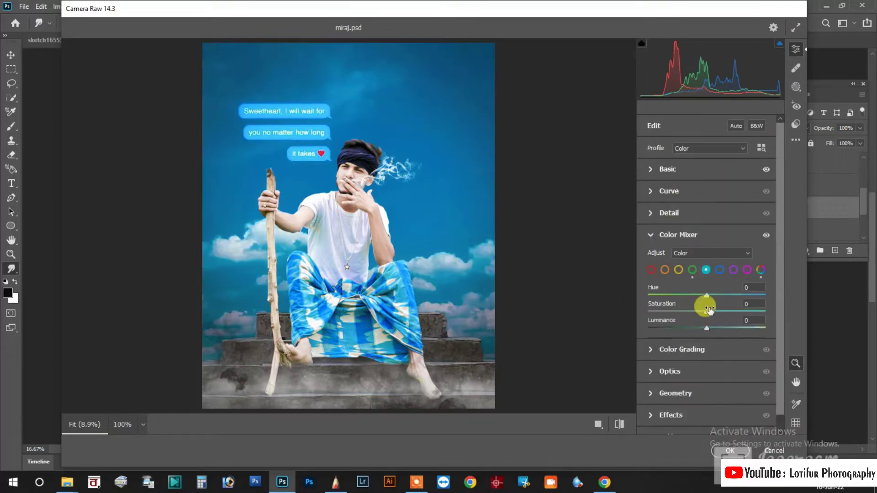
key("Return")
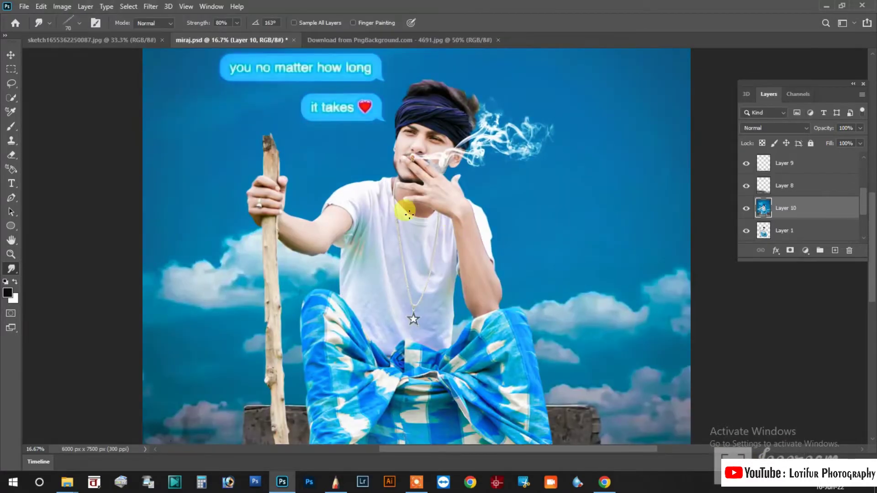
key("ctrl+plus")
key("ctrl+minus")
key("ctrl+minus")
key("ctrl+minus")
key("ctrl+plus")
key("ctrl+minus")
key("ctrl+minus")
key("ctrl+minus")
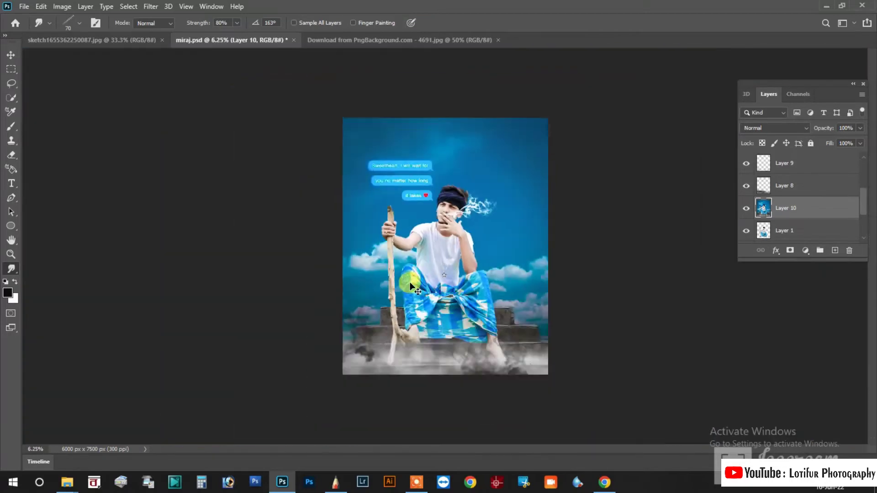
Step: Reapply the Camera Raw Filter with a negative Effects vignette to darken the edges
left_click(153, 8)
left_click(664, 410)
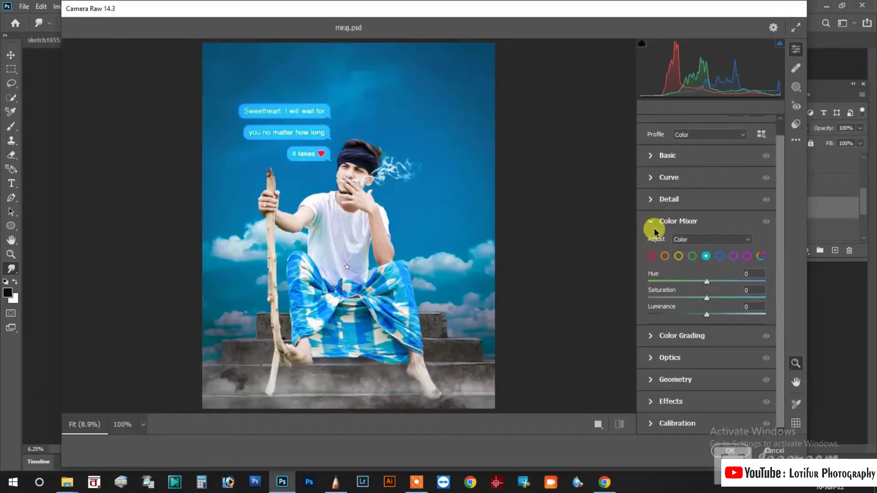
left_click(656, 221)
left_click(661, 182)
left_click(712, 335)
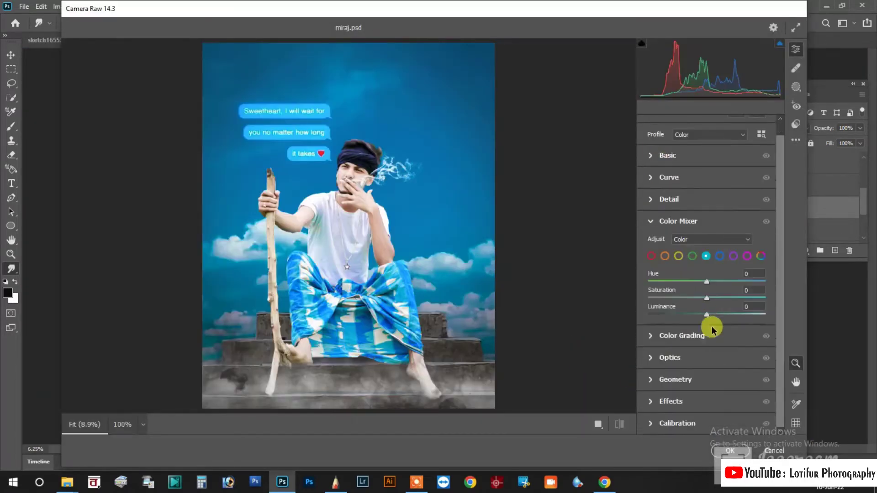
left_click(657, 221)
left_click(670, 321)
left_click_drag(706, 370, 691, 370)
key("Return")
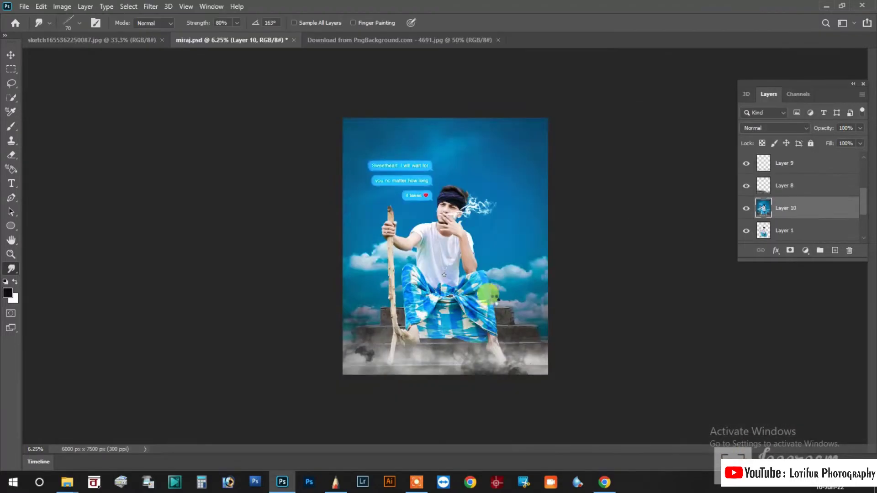
key("ctrl+plus")
Step: Give a rectangular sky area above the steps on Background a 45.6-pixel Gaussian Blur
scroll(789, 219, "down", 3)
left_click(790, 232)
key("m")
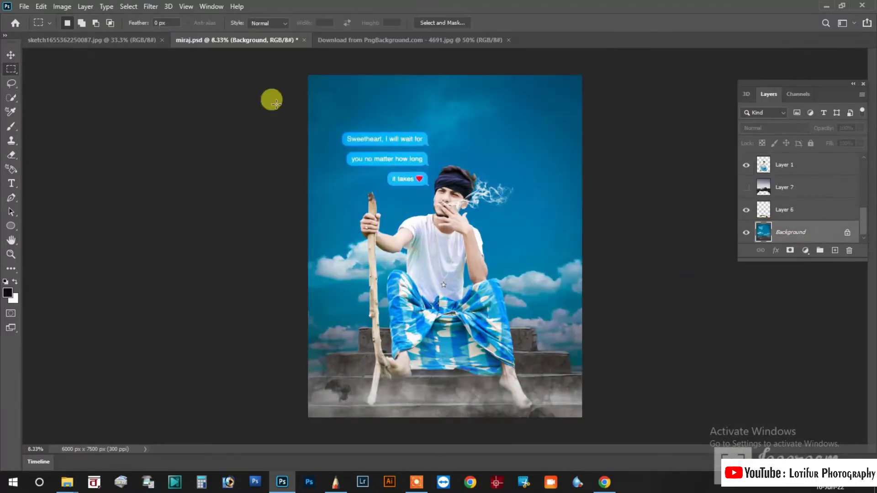
left_click_drag(301, 68, 603, 323)
left_click(150, 6)
left_click(314, 171)
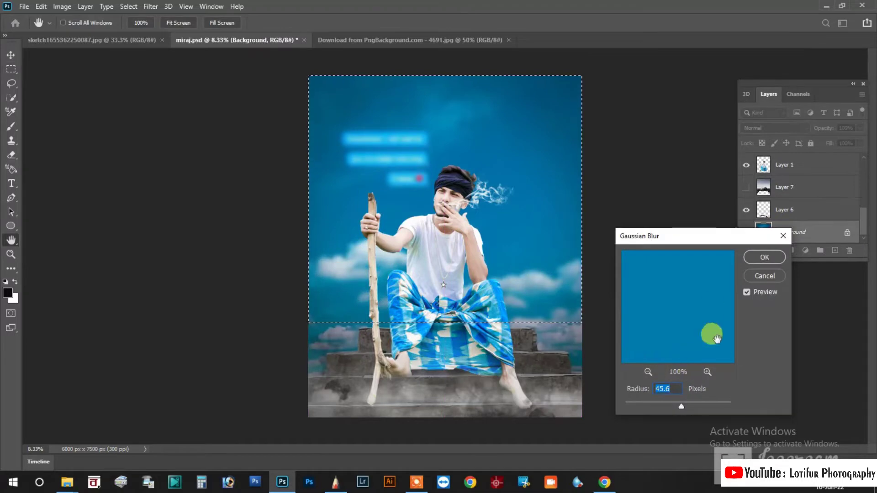
key("Return")
key("ctrl+d")
scroll(515, 265, "up", 5)
scroll(461, 287, "down", 6)
scroll(414, 264, "up", 5)
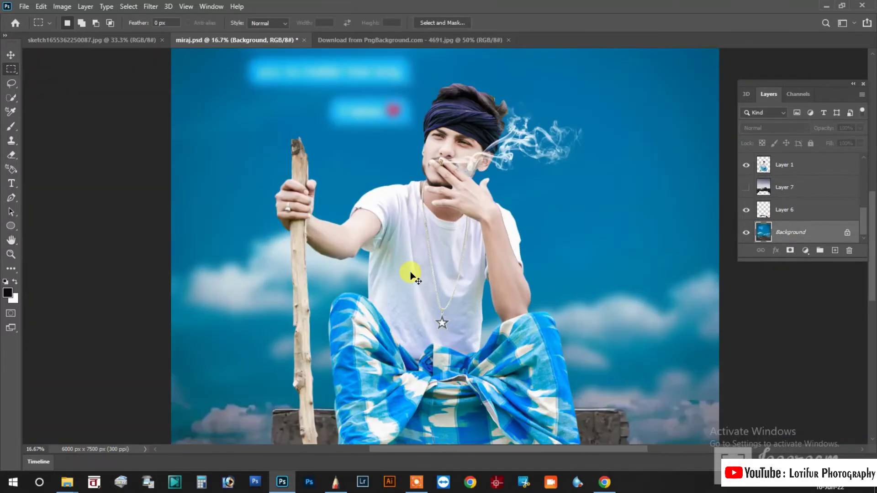
key("ctrl+minus")
key("ctrl+minus")
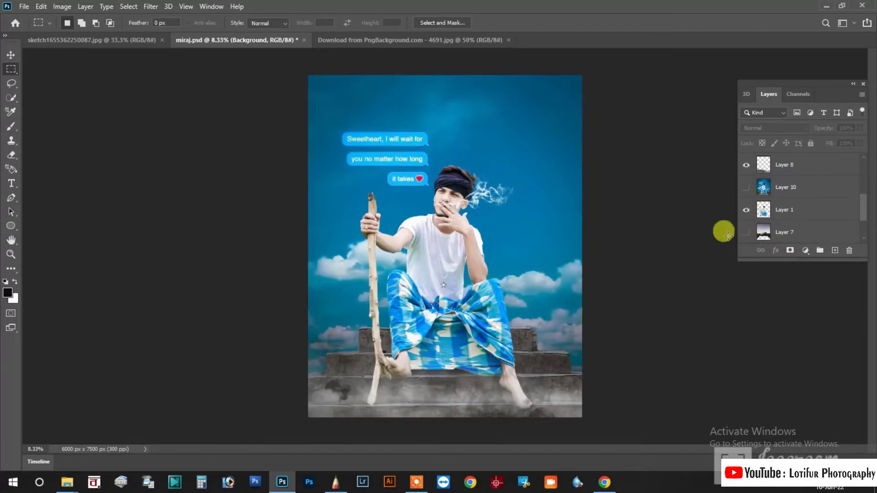
Step: Check Layer 10, then make the Background layer active again
left_click(776, 188)
key("ctrl+plus")
key("ctrl+plus")
key("ctrl+plus")
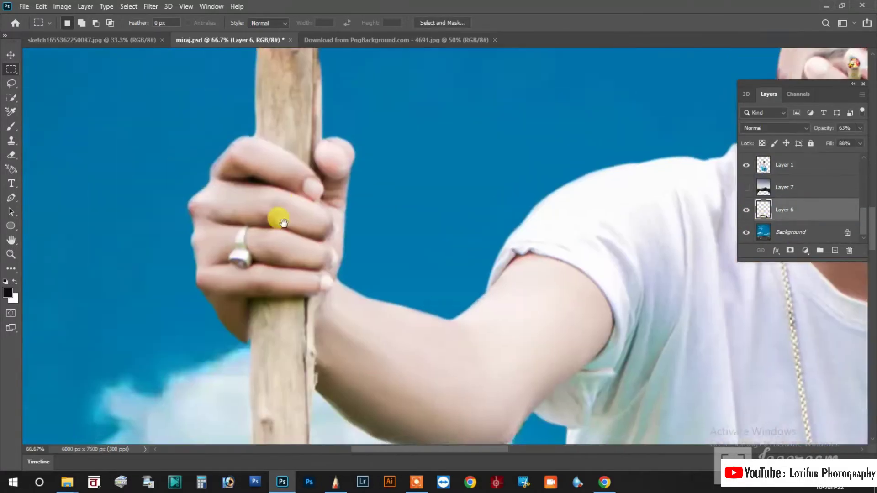
key("w")
scroll(379, 341, "up", 3)
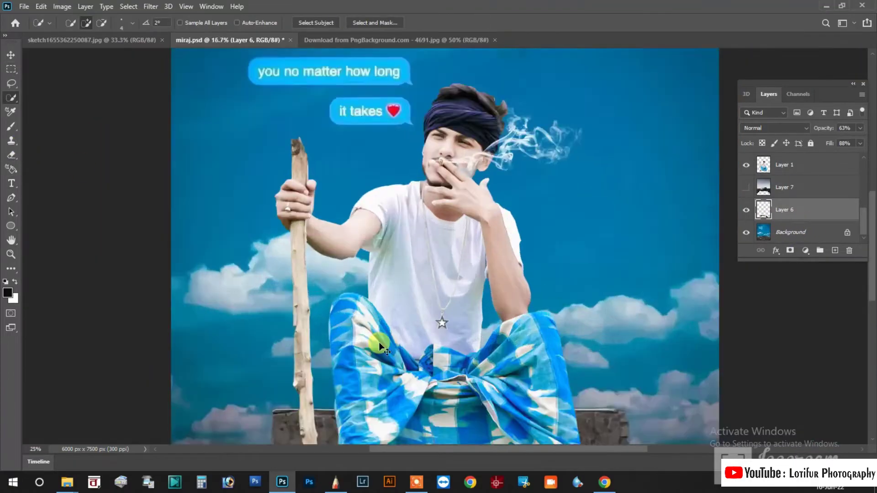
scroll(379, 342, "up", 1)
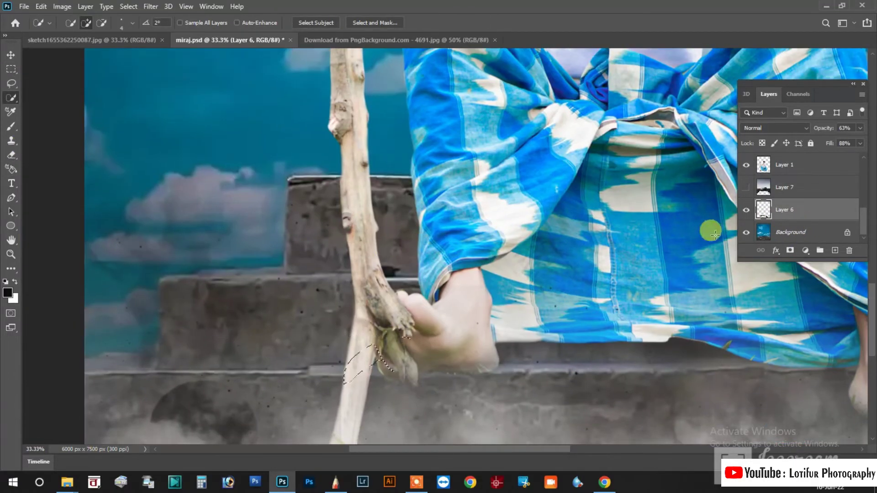
left_click(785, 232)
scroll(286, 335, "down", 3)
scroll(450, 210, "right", 5)
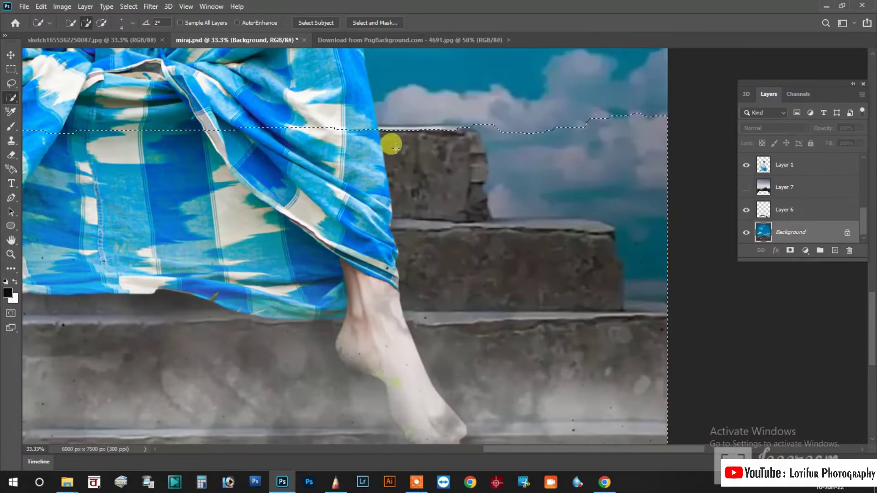
scroll(396, 148, "up", 2)
scroll(395, 148, "left", 5)
Step: Trace a freehand Lasso selection around the sky above the stone steps
key("l")
left_click_drag(52, 341, 90, 426)
left_click_drag(90, 426, 137, 415)
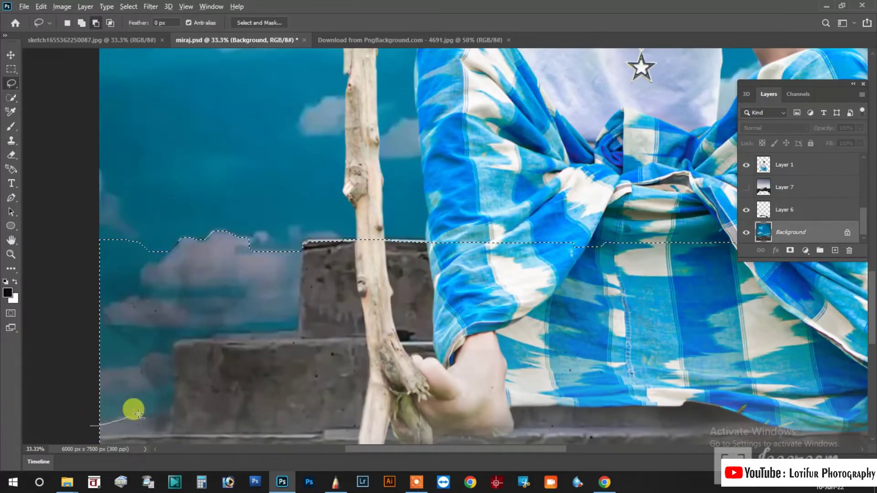
scroll(375, 269, "right", 5)
scroll(372, 231, "down", 2)
scroll(693, 297, "down", 3)
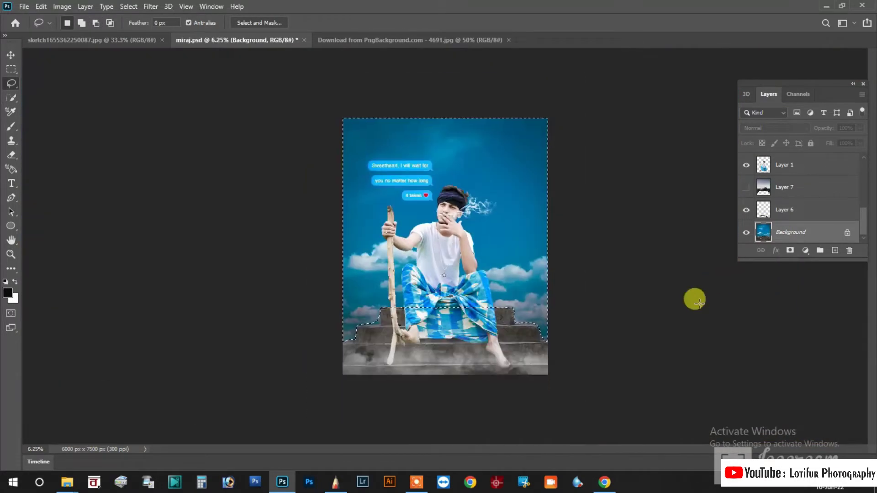
right_click(482, 209)
key("Escape")
Step: Cancel the Gaussian Blur and copy the lassoed sky onto new Layer 11
left_click(150, 7)
left_click(320, 189)
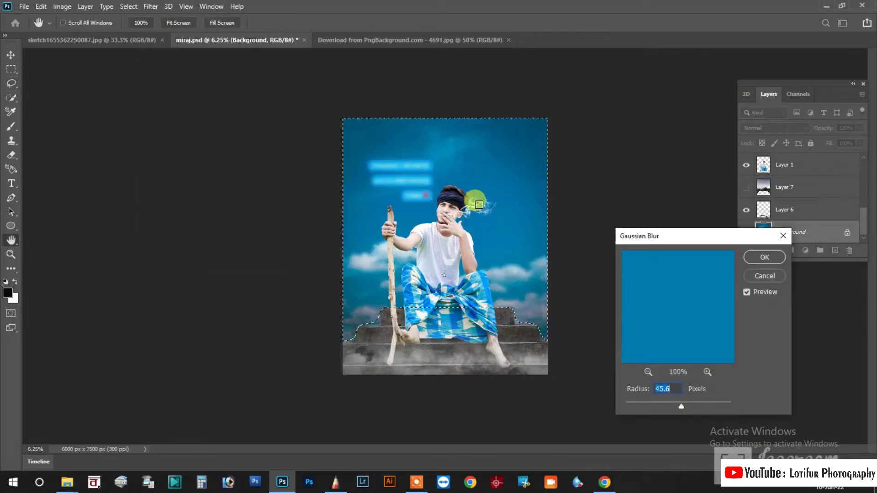
left_click(763, 276)
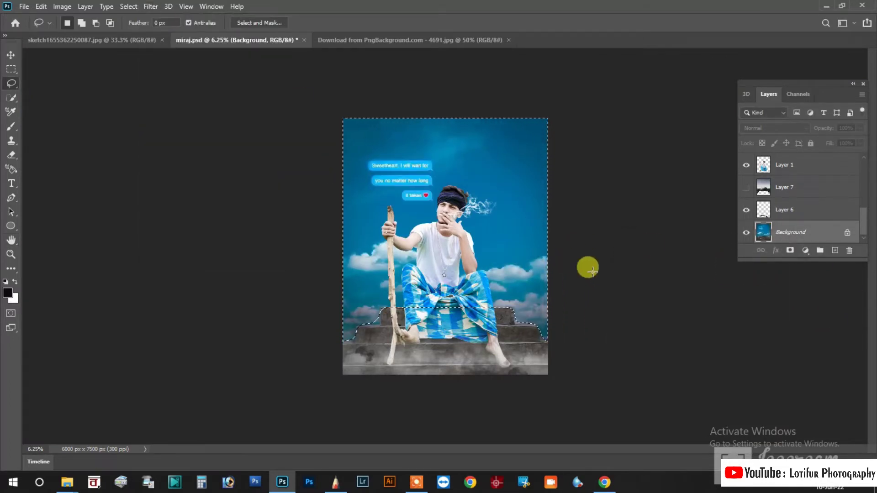
key("ctrl+j")
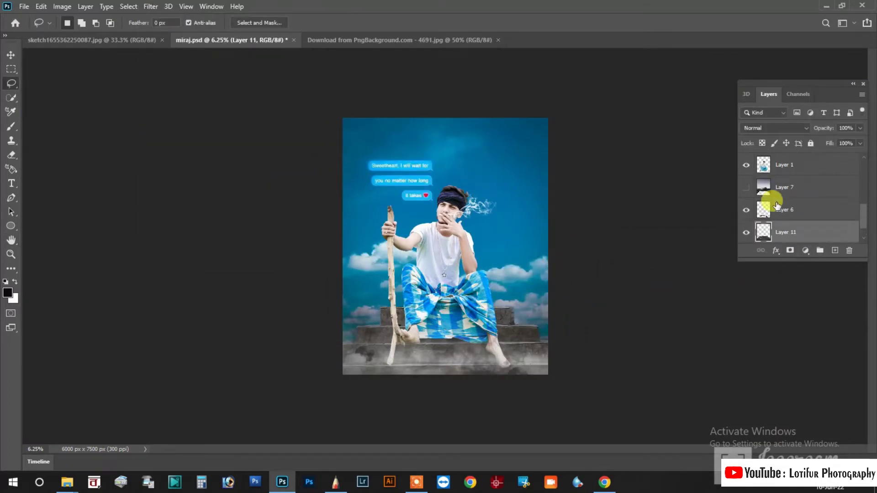
Step: Choose a layer from the Move tool's context menu and clear the lasso selection
key("v")
scroll(487, 232, "up", 4)
right_click(533, 239)
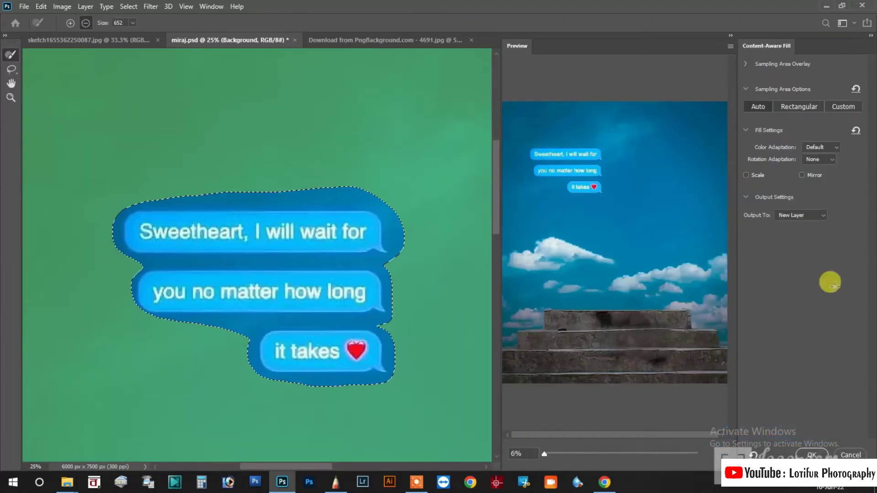
left_click(829, 282)
key("ctrl+d")
key("m")
scroll(486, 221, "down", 3)
scroll(487, 221, "up", 1)
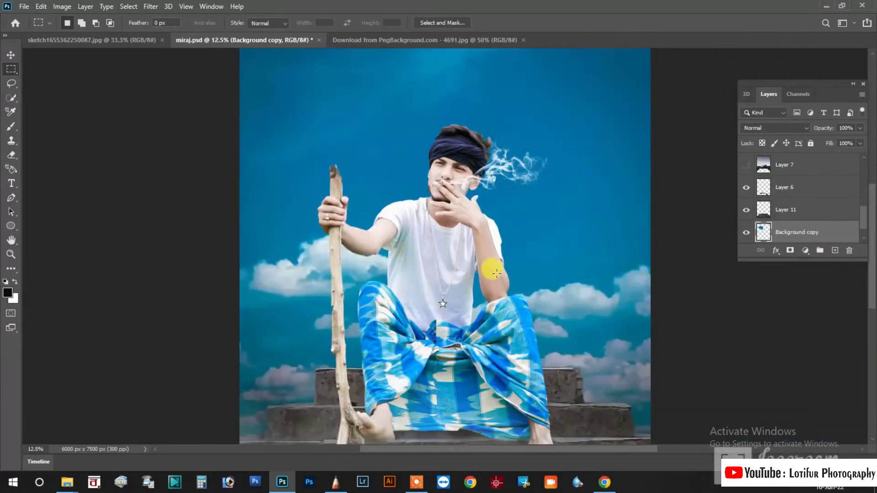
scroll(784, 228, "down", 1)
Step: Reapply the blur to the Background layer and move Layer 11 lower in the stack
left_click(784, 229)
left_click(151, 7)
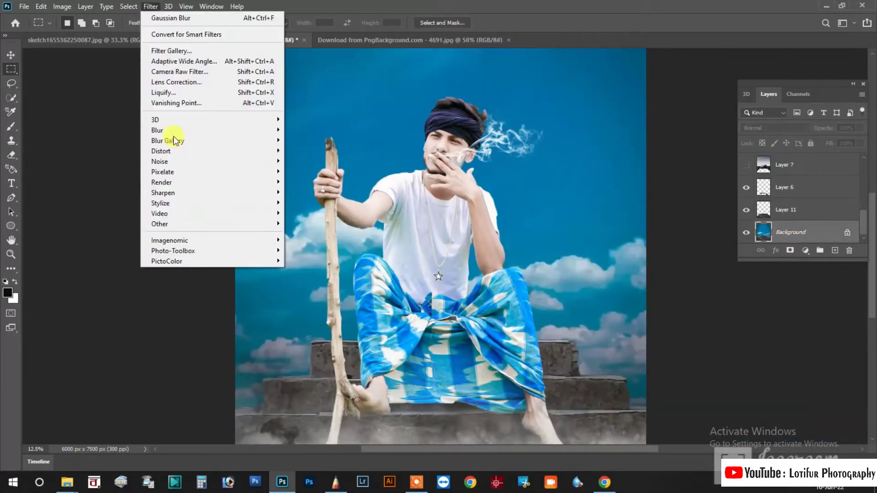
left_click(315, 179)
left_click(766, 257)
left_click_drag(775, 222, 762, 230)
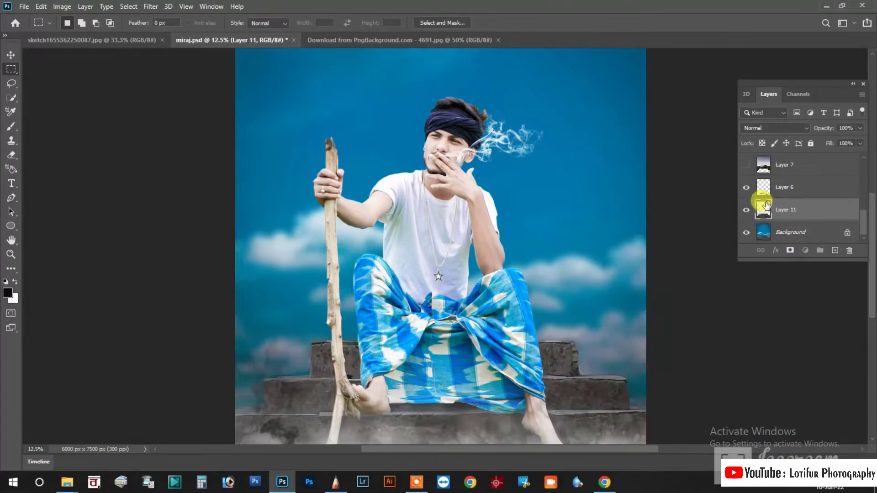
Step: Duplicate the Background layer into a Background copy and review the whole image
left_click(785, 232)
key("ctrl+j")
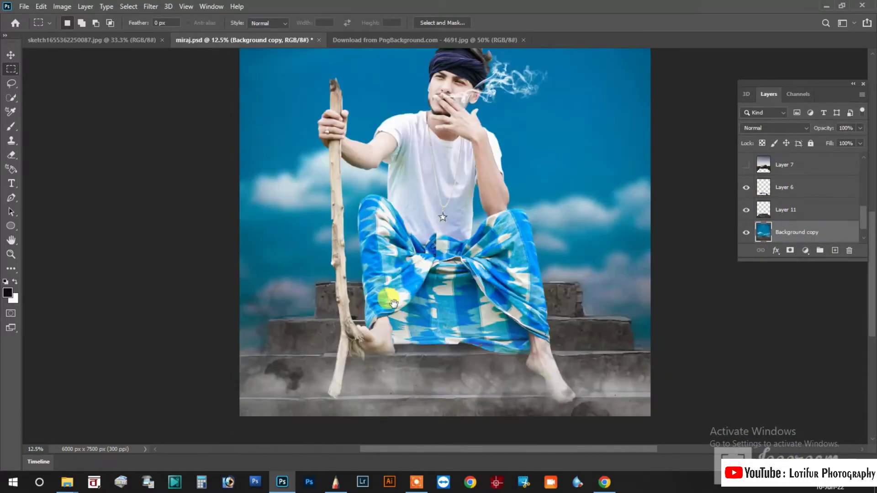
scroll(451, 305, "up", 3)
scroll(394, 303, "down", 3)
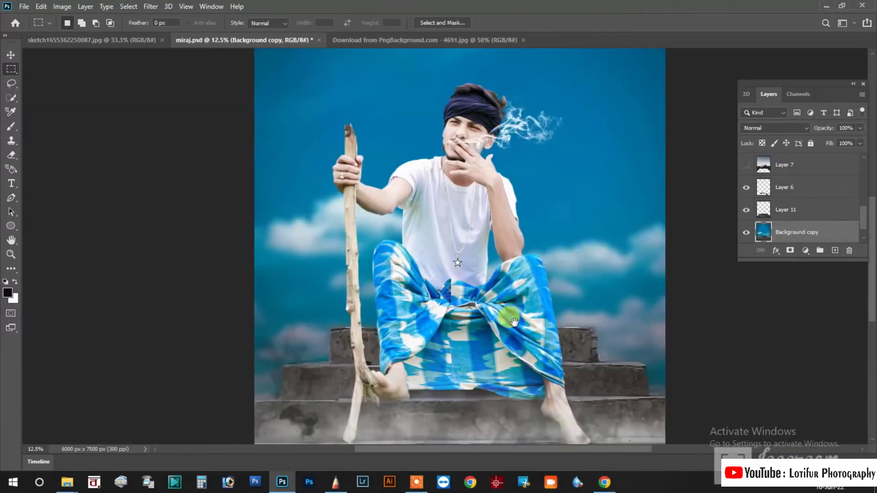
key("ctrl+minus")
key("ctrl+plus")
key("ctrl+plus")
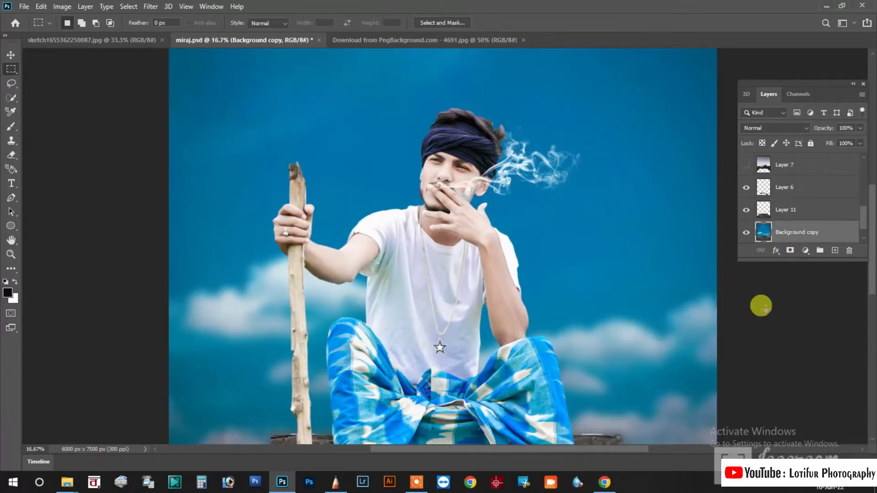
scroll(450, 264, "up", 3)
scroll(386, 195, "up", 3)
key("ctrl+0")
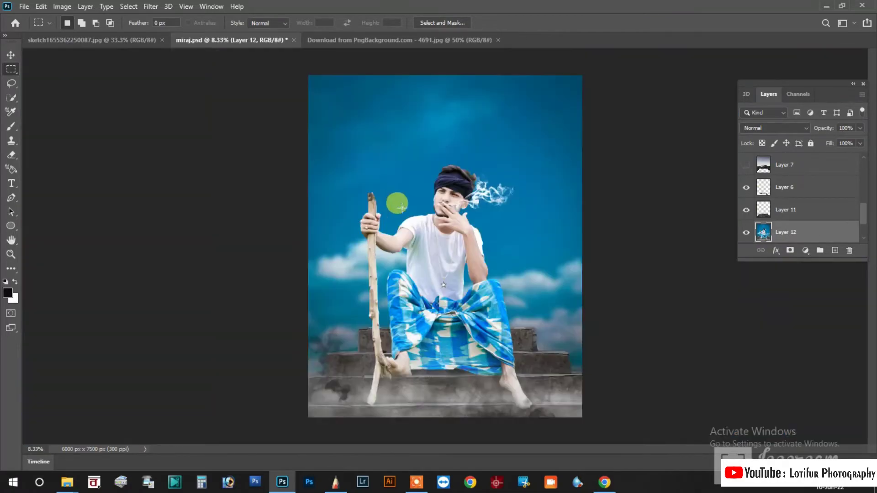
scroll(781, 232, "down", 1)
scroll(784, 229, "up", 3)
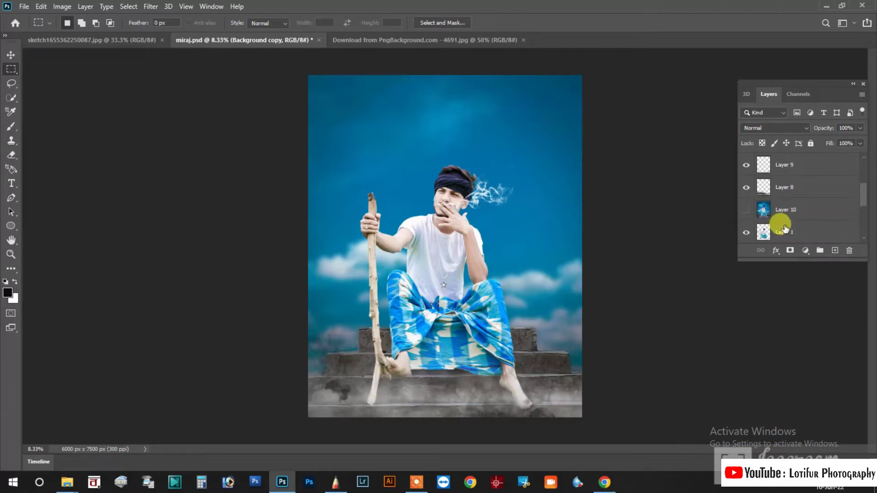
scroll(776, 237, "down", 5)
scroll(776, 205, "up", 2)
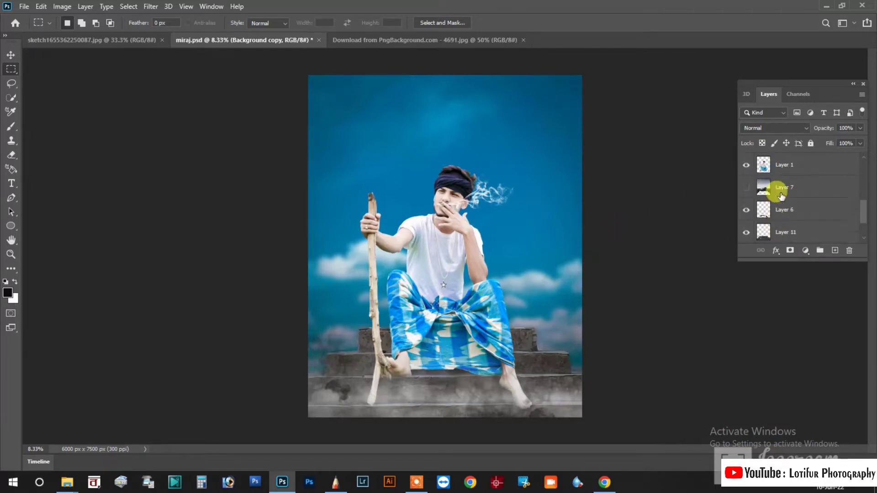
Step: Stamp all visible layers into a merged Layer 12 and zoom toward the man's head
key("ctrl+shift+alt+e")
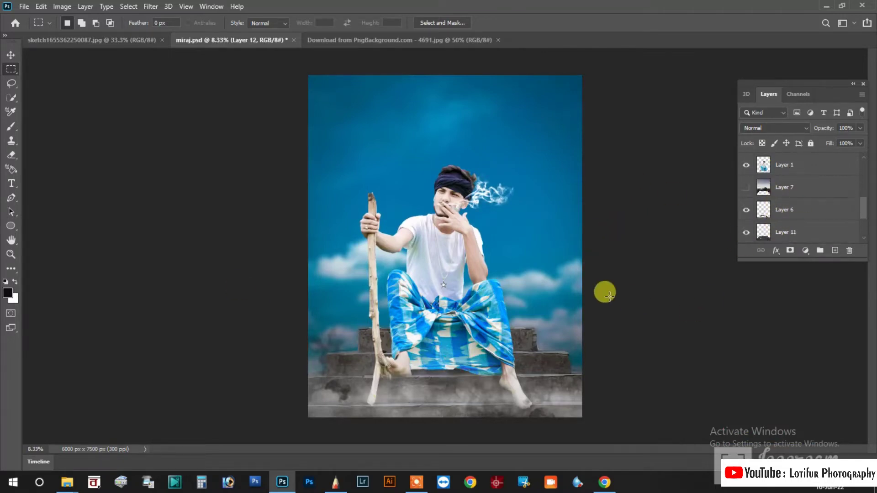
scroll(605, 292, "up", 3)
scroll(471, 225, "up", 2)
scroll(462, 274, "down", 1)
Step: Smudge wispy strands along Layer 12's hair edge with an 80 px hair-strand brush
scroll(429, 286, "up", 2)
left_click(11, 268)
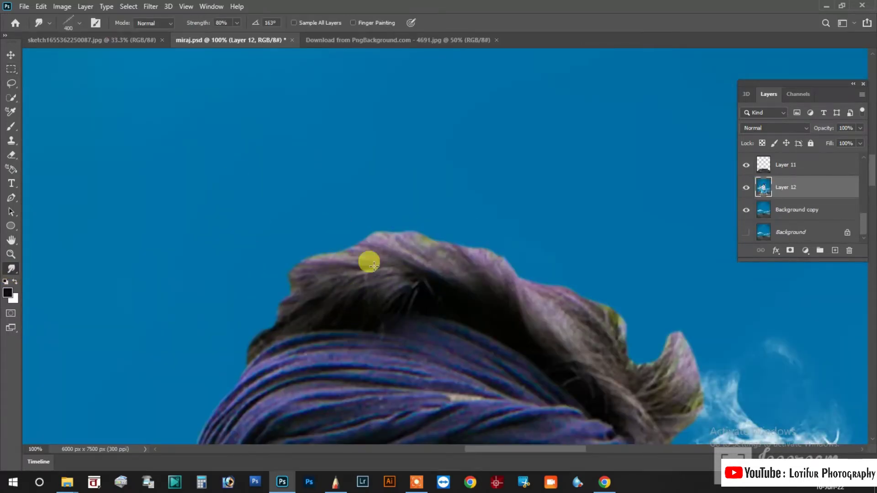
left_click(79, 23)
scroll(559, 316, "up", 2)
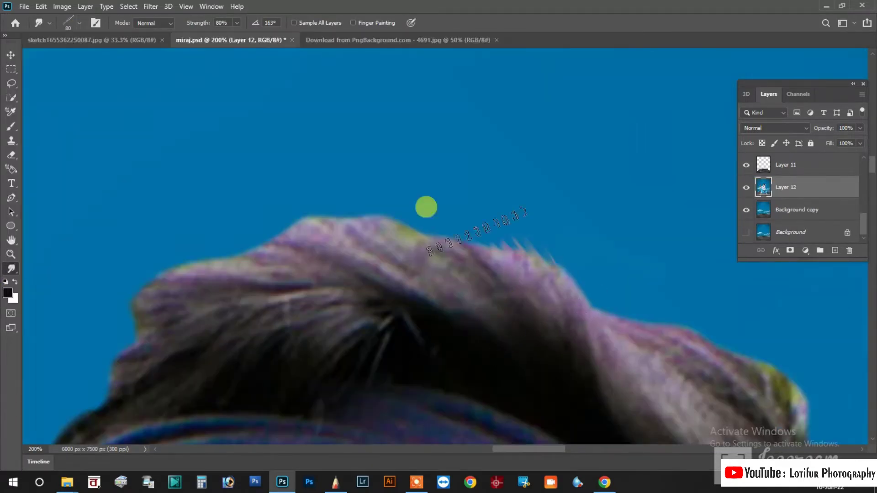
left_click(69, 25)
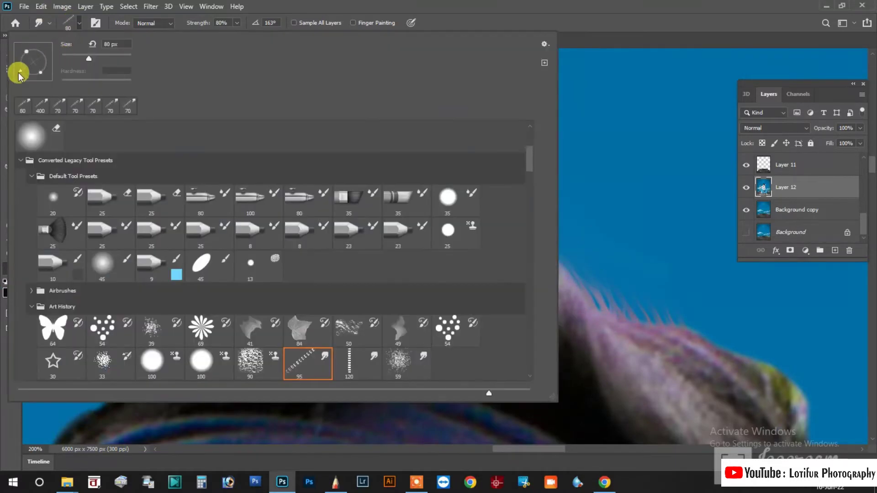
left_click_drag(362, 292, 357, 192)
left_click_drag(130, 319, 124, 215)
Step: Re-angle the hair-strand smudge brush from -83° to 80 px at -92°
scroll(206, 215, "down", 3)
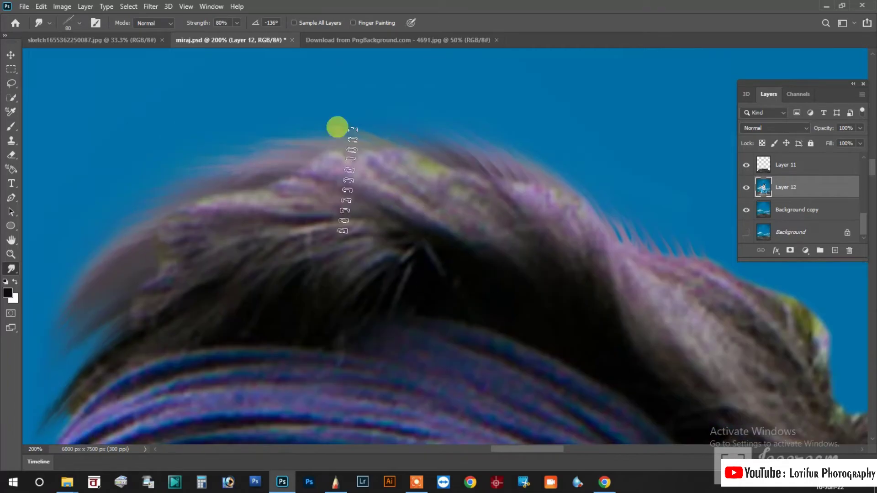
left_click(80, 23)
left_click(562, 202)
scroll(663, 267, "down", 5)
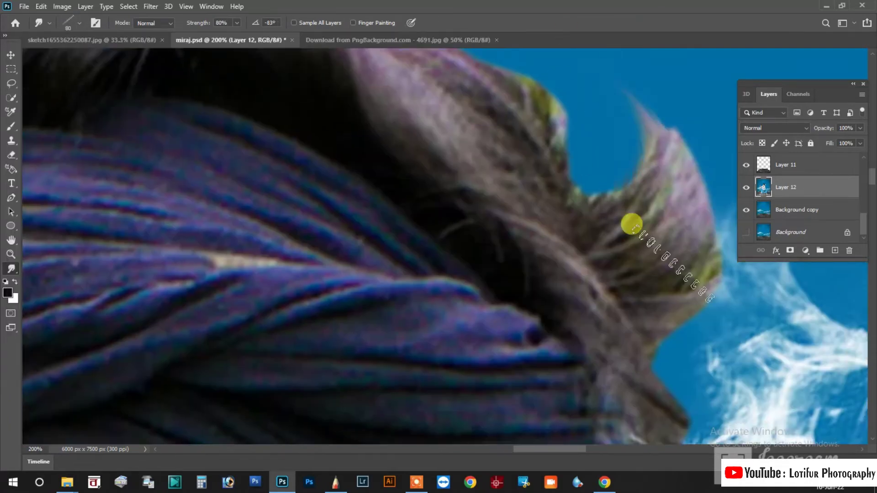
scroll(509, 86, "up", 3)
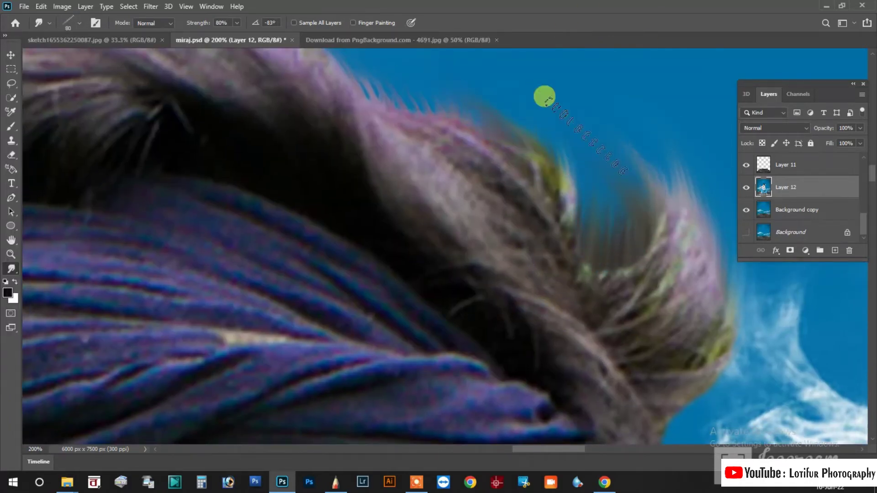
left_click(80, 23)
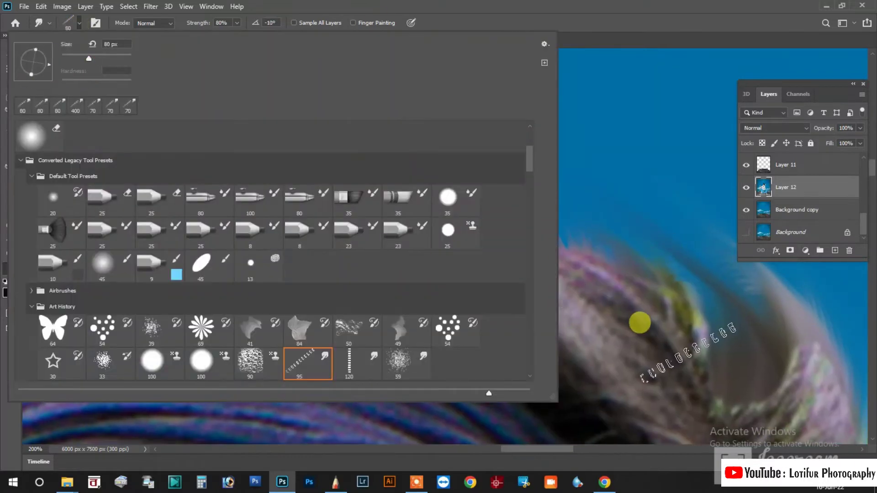
left_click(640, 322)
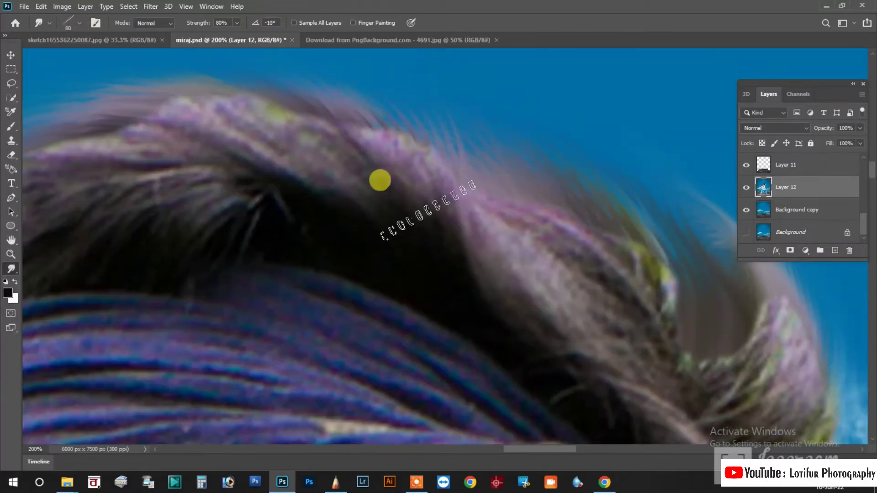
scroll(502, 230, "down", 2)
scroll(475, 249, "down", 2)
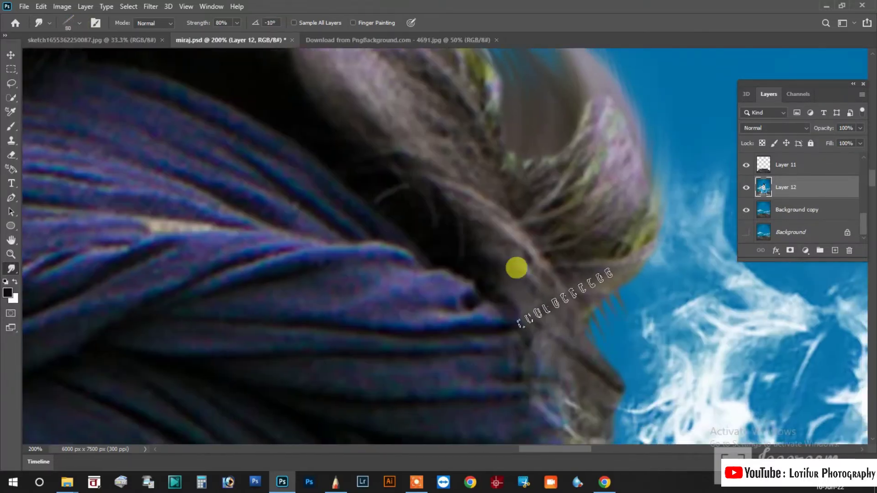
left_click(78, 22)
left_click(578, 204)
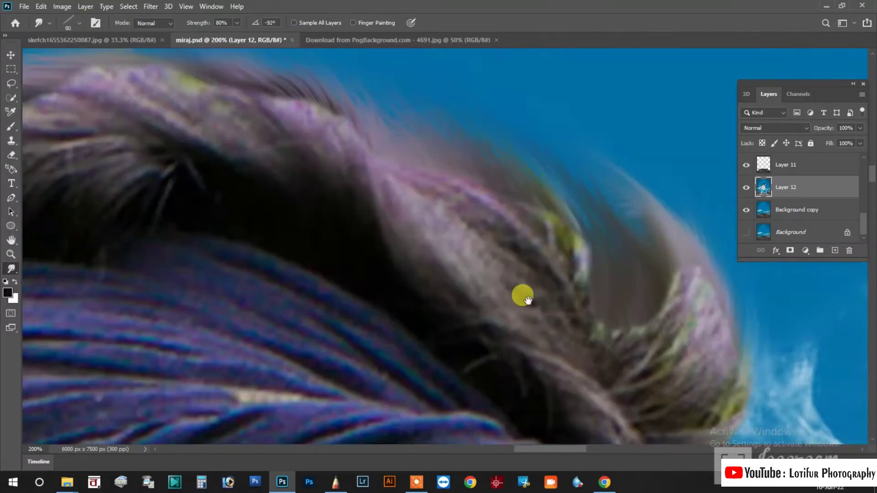
scroll(527, 300, "up", 2)
Step: Smudge Layer 1's hair edges into strands, rotating the brush to 3°
key("v")
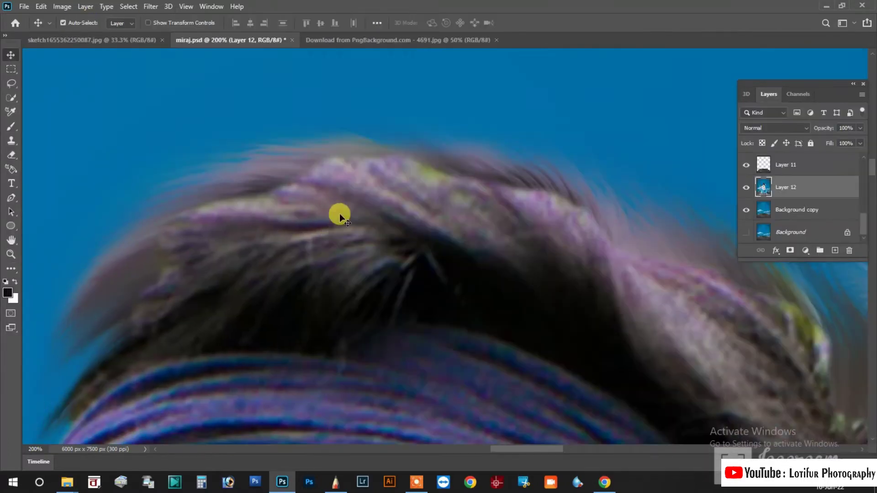
left_click(339, 213)
left_click(11, 268)
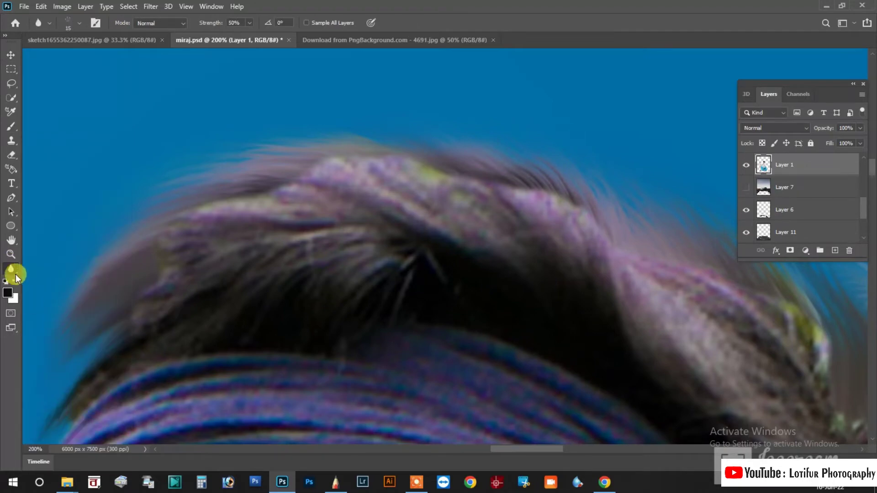
left_click_drag(438, 205, 418, 253)
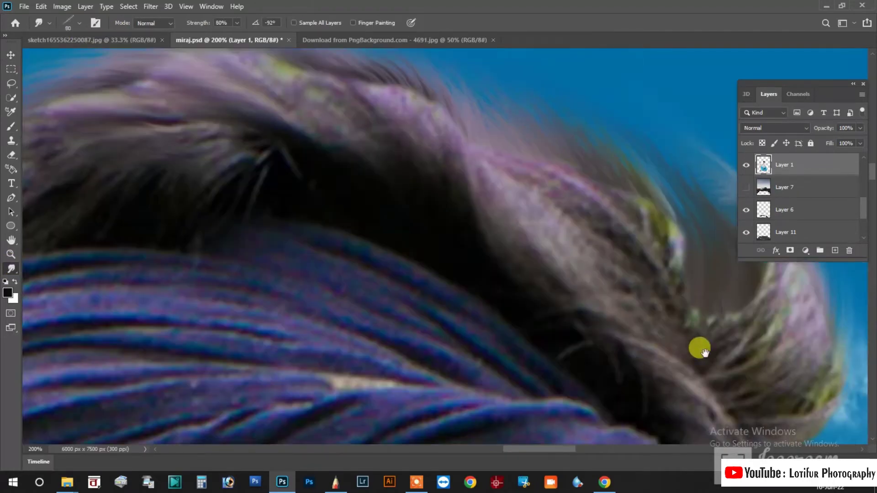
left_click_drag(699, 347, 484, 251)
scroll(484, 252, "up", 5)
right_click(489, 250)
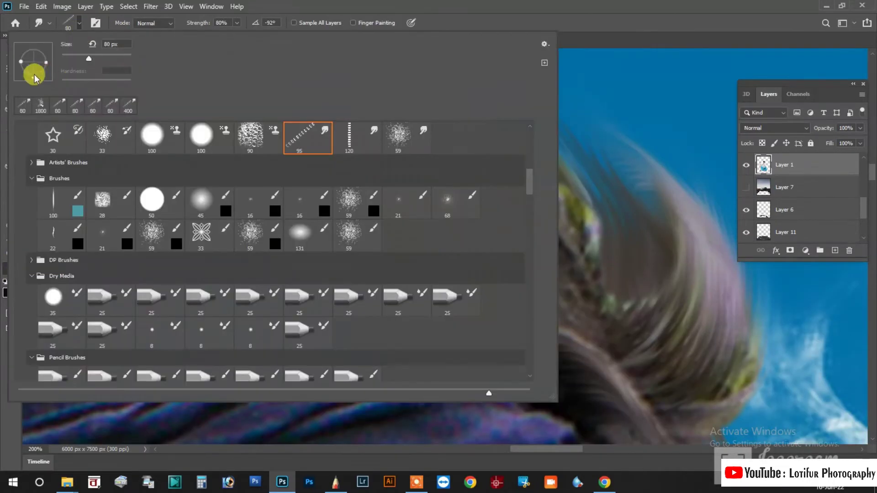
mouse_move(473, 169)
left_mouse_down()
mouse_move(268, 128)
mouse_move(597, 306)
mouse_move(592, 170)
mouse_move(346, 182)
mouse_move(385, 287)
left_mouse_up()
Step: Stamp all visible layers into a new merged Layer 13
scroll(385, 288, "down", 10)
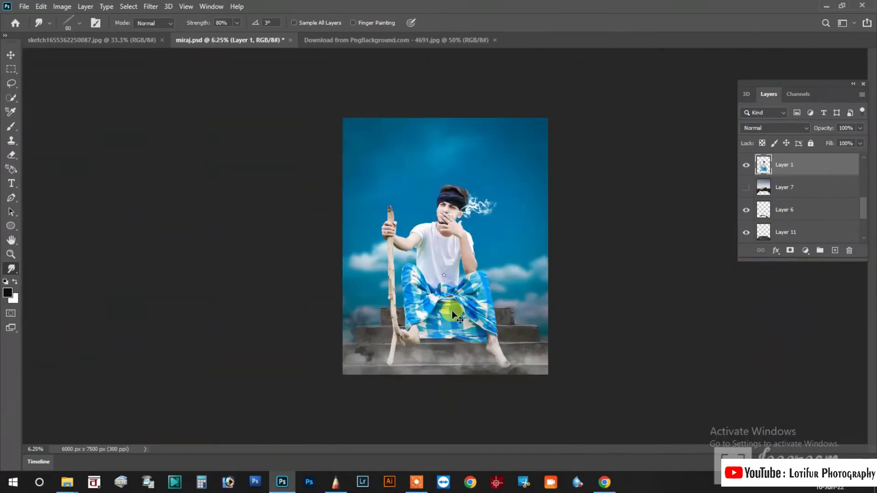
key("ctrl+shift+alt+e")
scroll(470, 327, "up", 3)
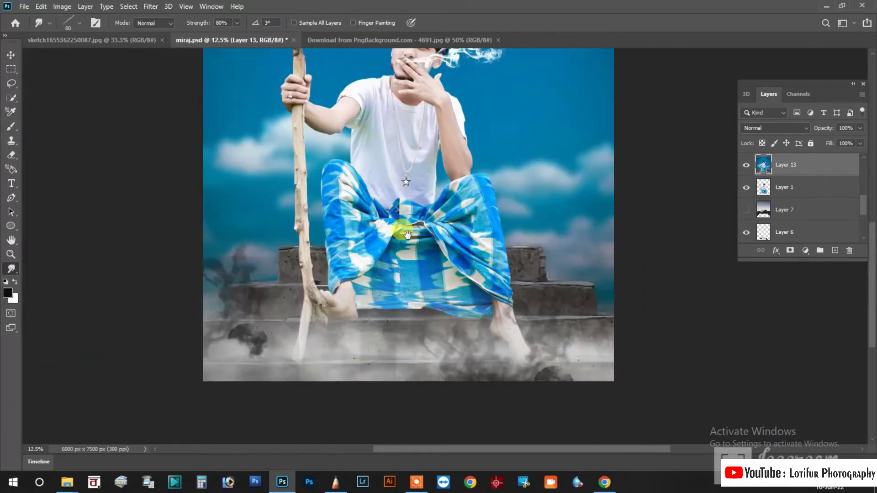
scroll(410, 231, "down", 1)
scroll(405, 219, "up", 4)
mouse_move(402, 216)
left_mouse_down()
mouse_move(411, 190)
mouse_move(459, 319)
left_mouse_up()
scroll(458, 319, "down", 4)
scroll(460, 294, "down", 1)
Step: Try a Vibrance adjustment at +19 saturation, then discard it and check the Filter menu
left_click(805, 250)
left_click(822, 349)
left_click_drag(724, 273, 737, 276)
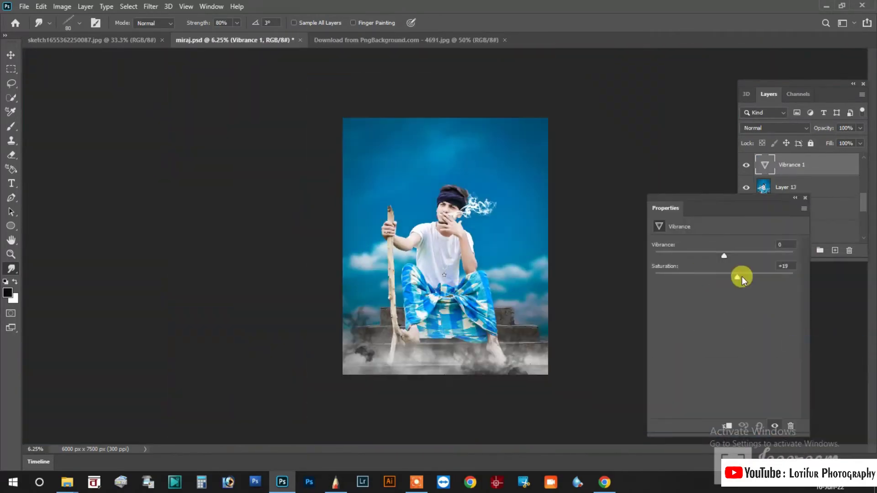
left_click(596, 218)
left_click(388, 219)
left_click(805, 198)
key("Delete")
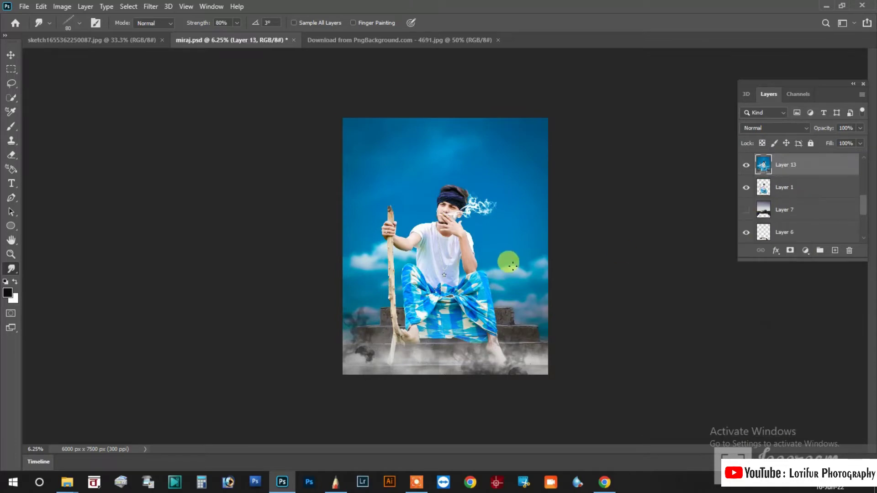
left_click(151, 7)
left_click(571, 235)
Step: In Camera Raw, darken the corners with a -24 vignette and lift the blacks to +58
key("ctrl+shift+a")
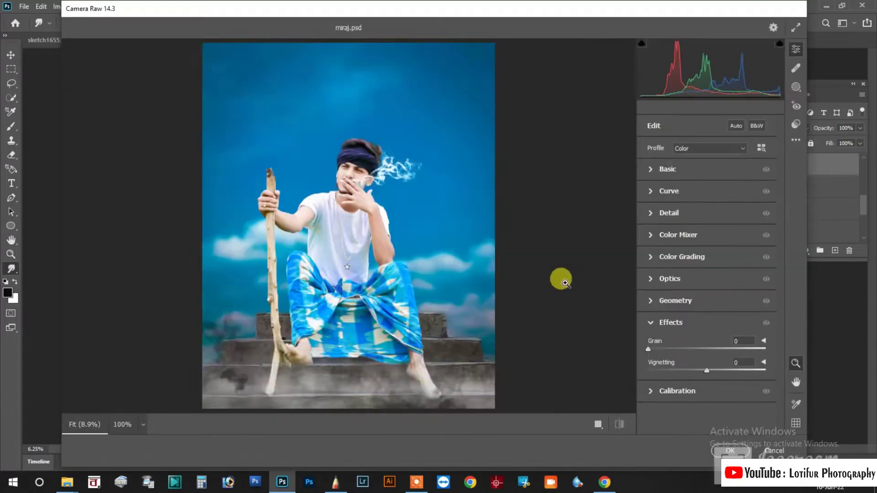
left_click_drag(717, 379, 689, 372)
left_click(668, 169)
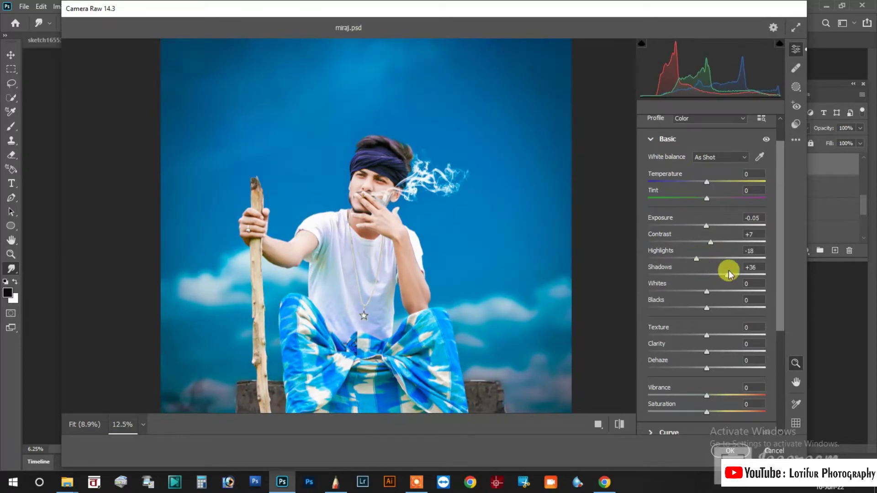
left_click_drag(697, 310, 740, 308)
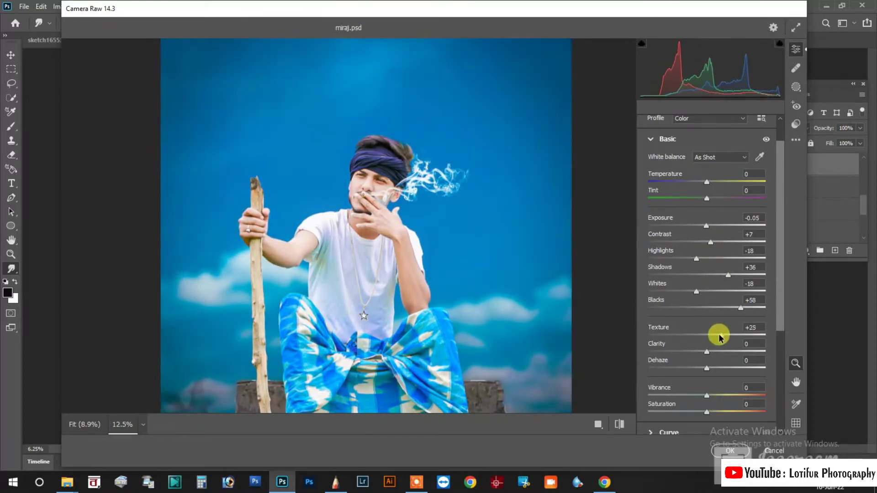
scroll(708, 375, "down", 5)
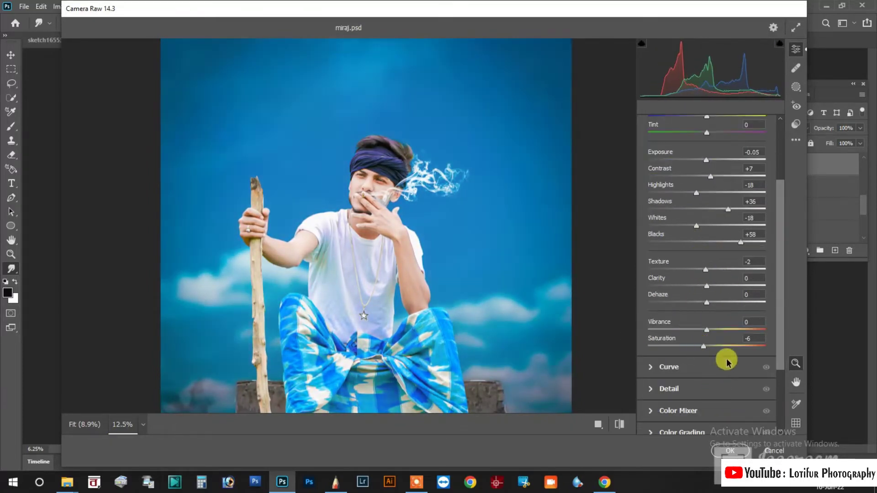
Step: Set the green luminance to +19 in the Color Mixer and apply the filter
left_click(657, 170)
left_click(676, 235)
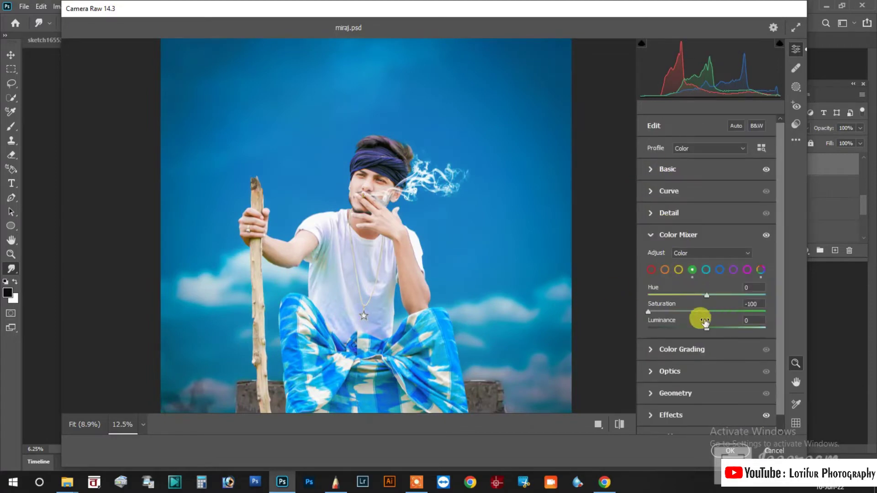
left_click(362, 234)
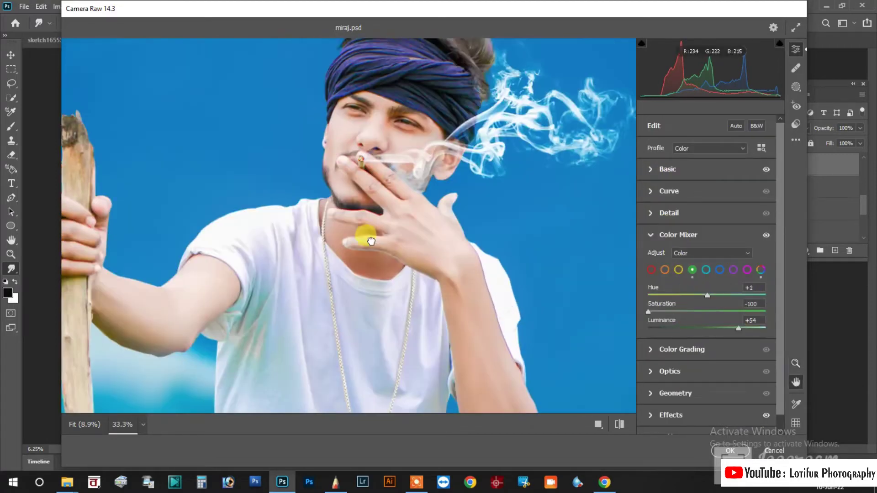
mouse_move(725, 327)
left_mouse_down()
mouse_move(664, 329)
mouse_move(717, 328)
left_mouse_up()
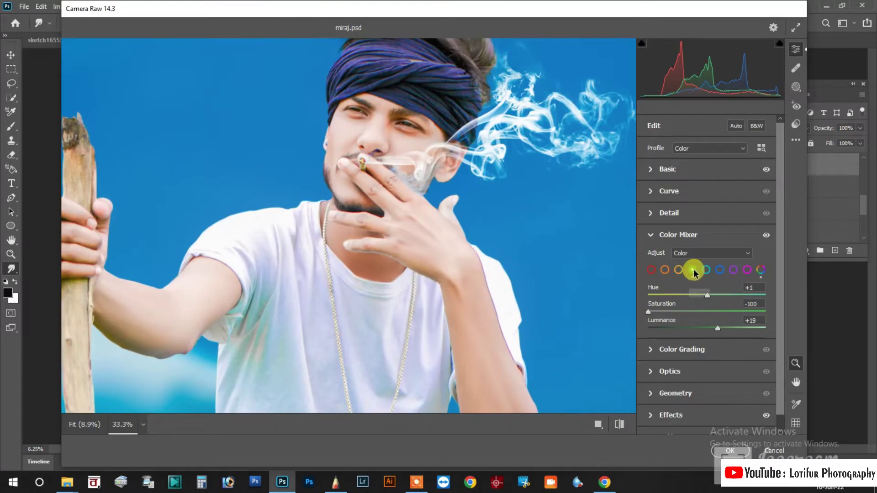
key("Return")
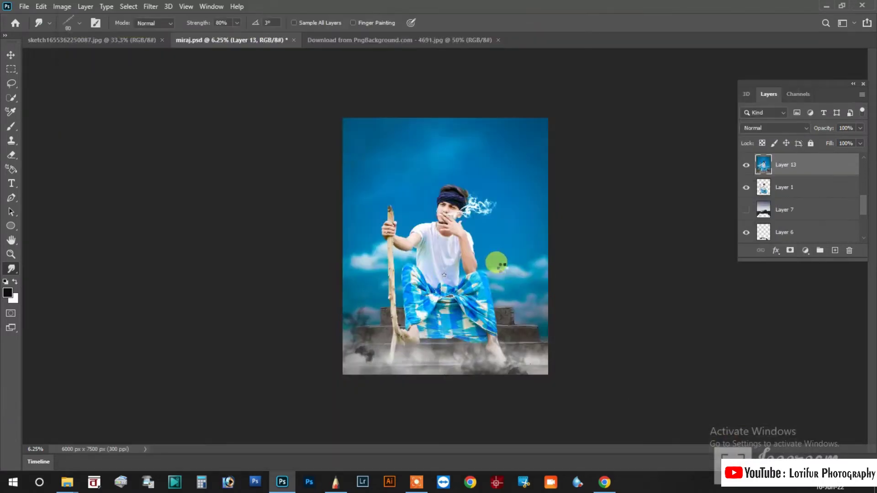
Step: Save a copy of the image named miraj as a PNG
scroll(501, 268, "up", 2)
scroll(439, 251, "up", 1)
scroll(410, 229, "down", 2)
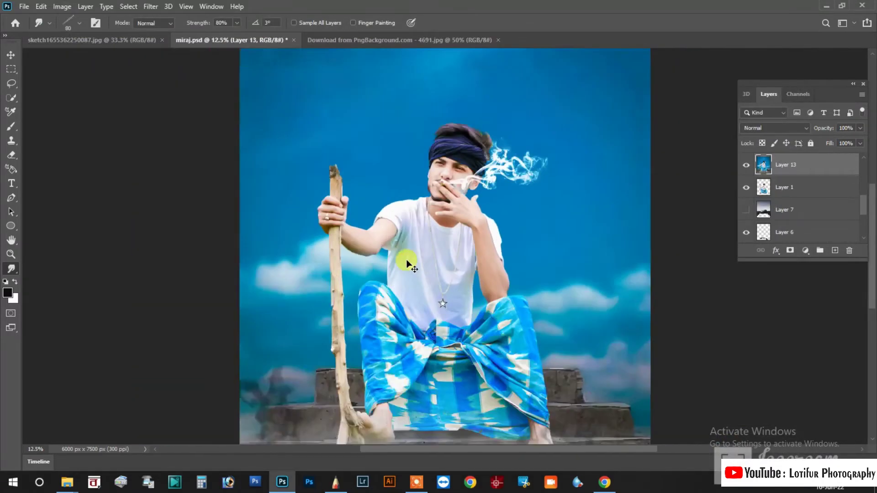
scroll(405, 258, "up", 3)
scroll(388, 281, "down", 2)
scroll(389, 281, "down", 2)
scroll(388, 280, "up", 1)
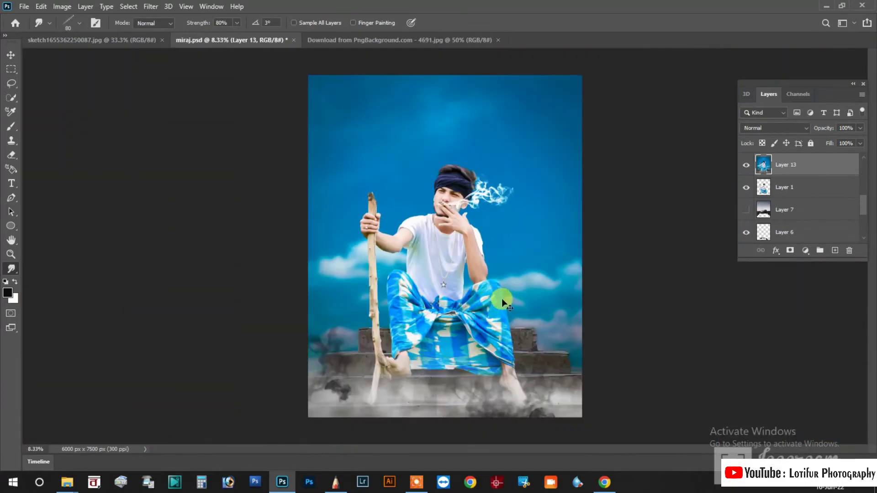
key("ctrl+shift+s")
left_click(98, 220)
left_click(98, 220)
left_click(98, 368)
key("Return")
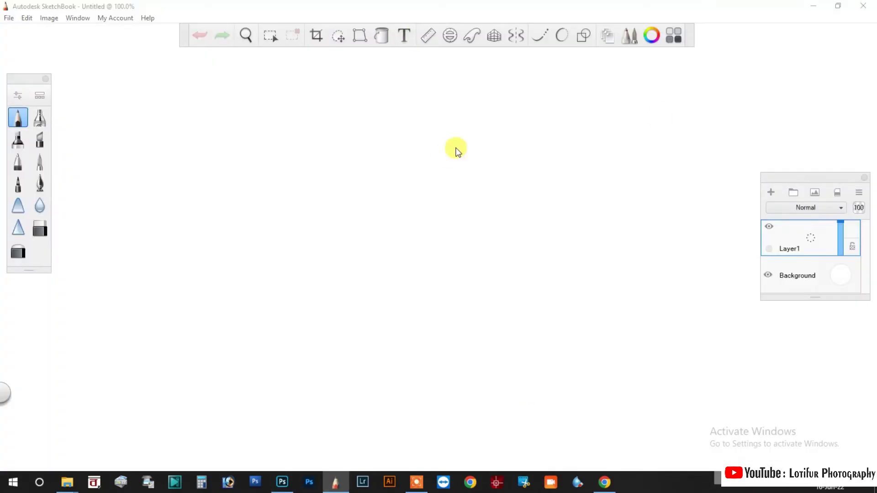
Step: Load miraj.png into the SketchBook canvas and pan around to review it
key("ctrl+o")
left_click(356, 279)
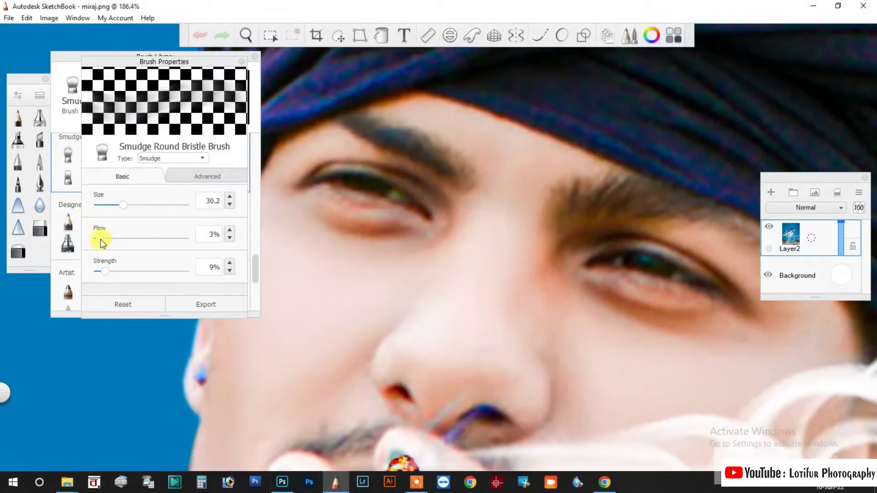
left_click(241, 63)
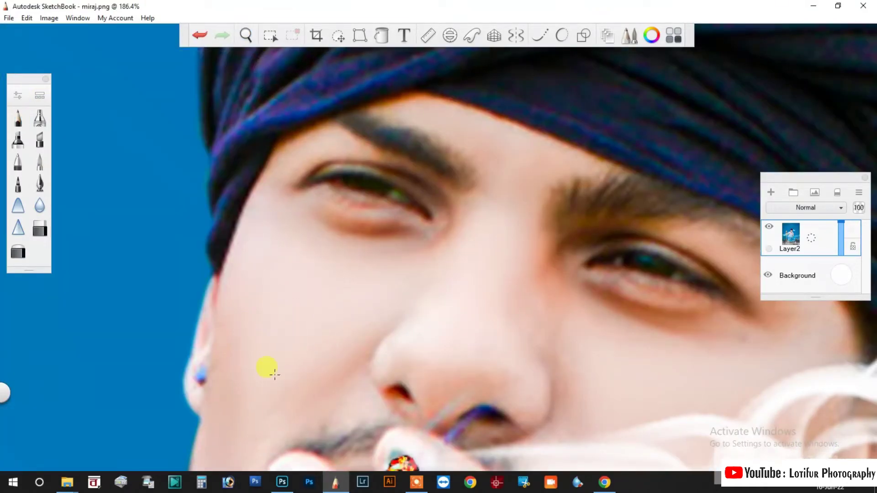
scroll(274, 342, "down", 3)
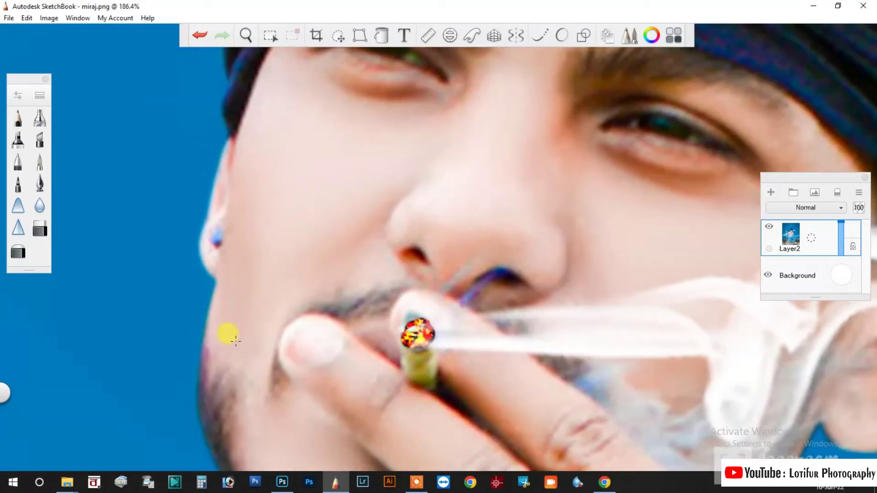
scroll(298, 319, "down", 3)
scroll(335, 307, "down", 2)
scroll(411, 342, "up", 1)
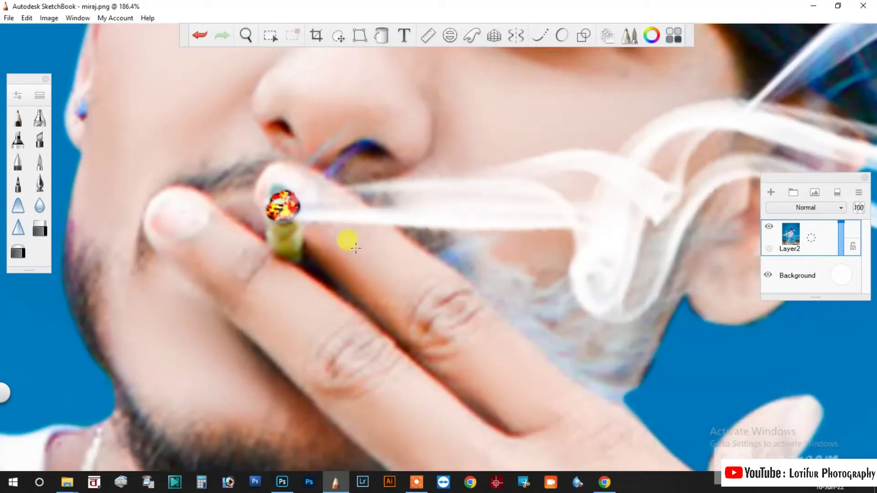
scroll(388, 256, "down", 2)
scroll(440, 293, "right", 2)
scroll(452, 164, "up", 2)
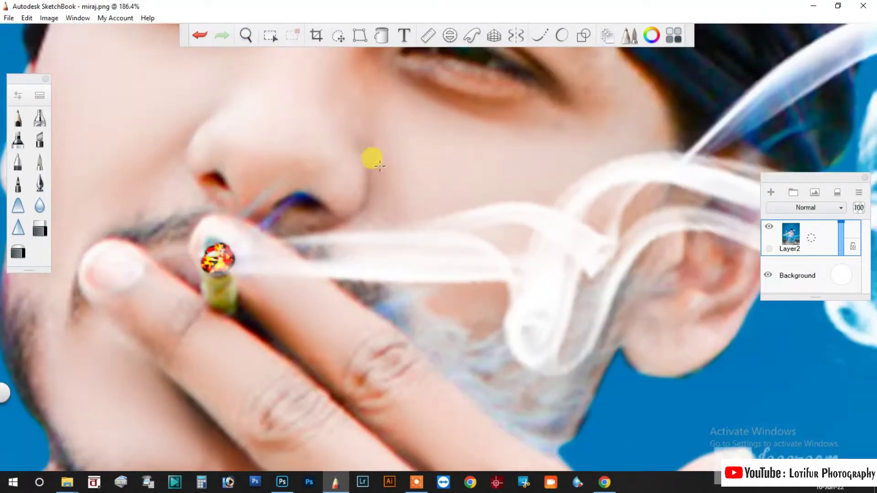
scroll(463, 229, "up", 1)
scroll(460, 274, "up", 1)
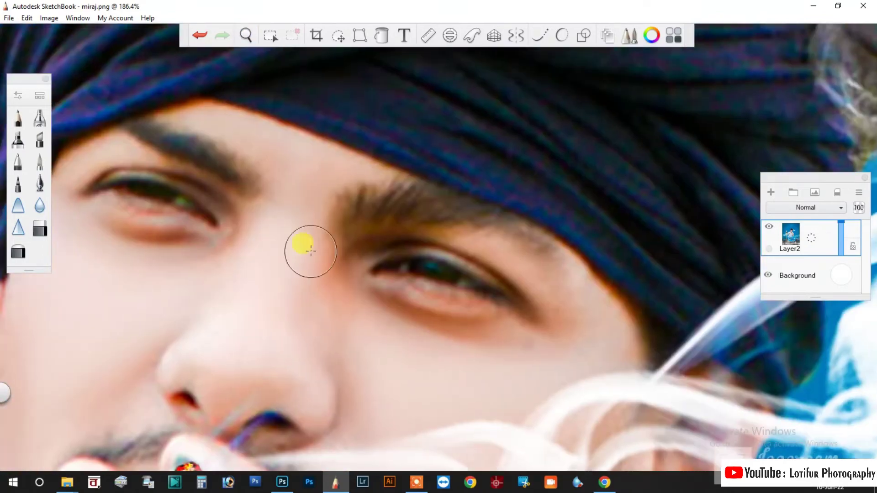
scroll(307, 248, "up", 1)
scroll(192, 256, "left", 1)
scroll(349, 268, "down", 3)
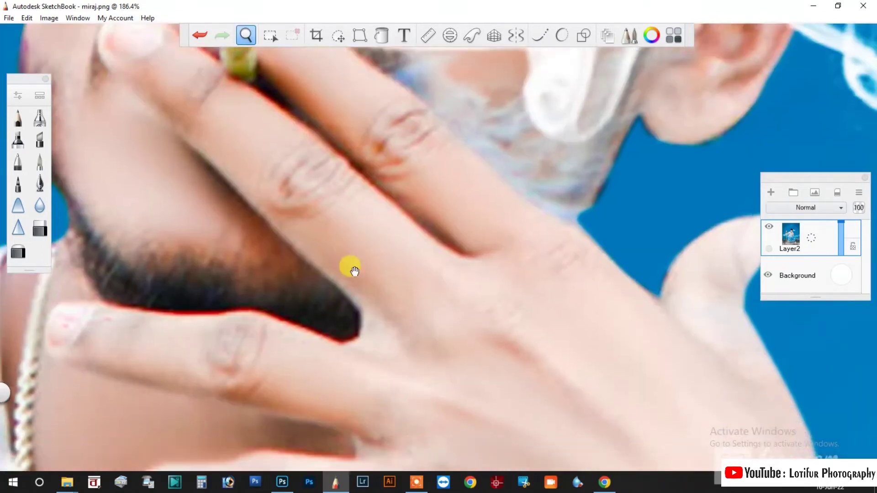
scroll(563, 224, "down", 2)
scroll(564, 224, "down", 2)
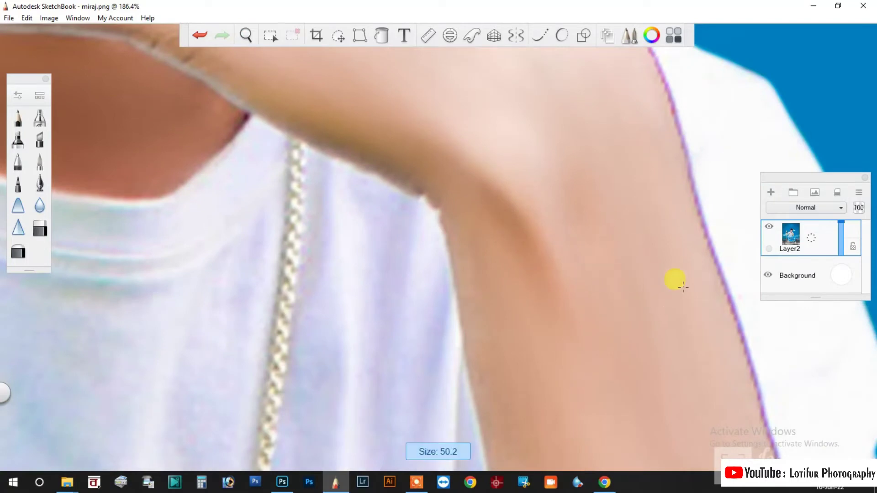
scroll(683, 287, "down", 2)
scroll(524, 307, "down", 2)
scroll(587, 319, "down", 2)
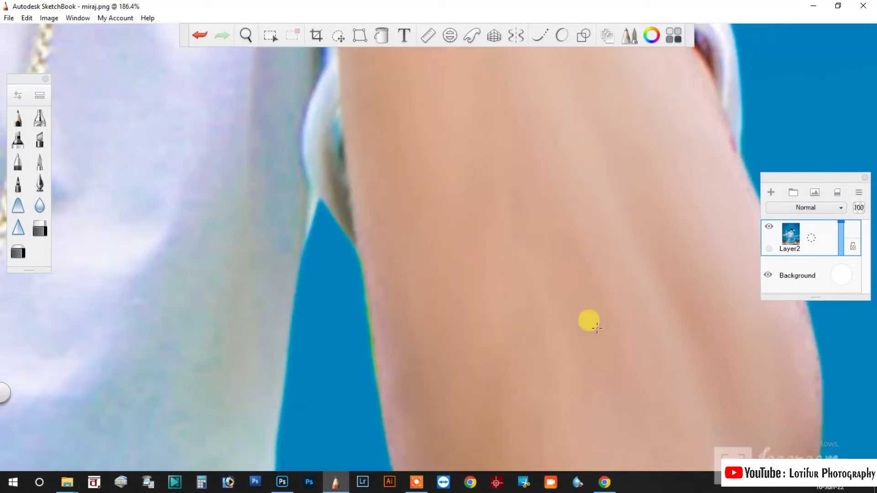
scroll(570, 337, "down", 2)
scroll(411, 320, "down", 3)
scroll(411, 320, "left", 3)
scroll(411, 320, "up", 3)
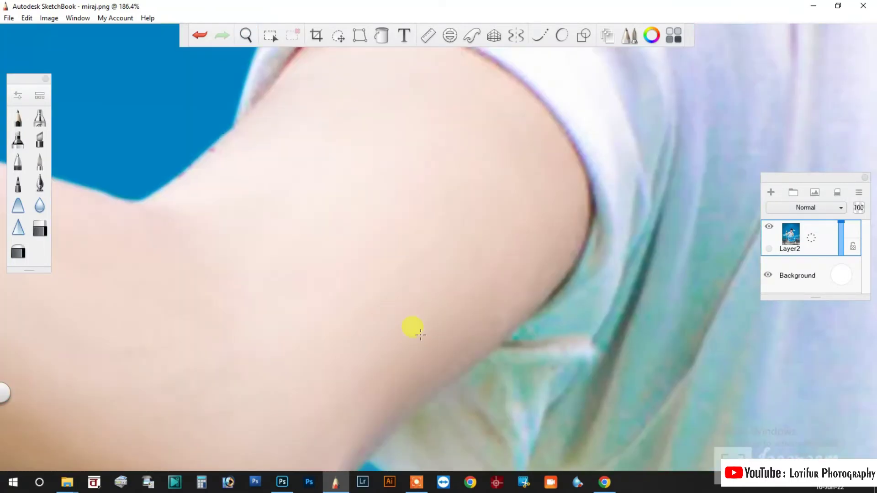
scroll(516, 134, "down", 3)
scroll(288, 352, "left", 3)
scroll(369, 344, "left", 3)
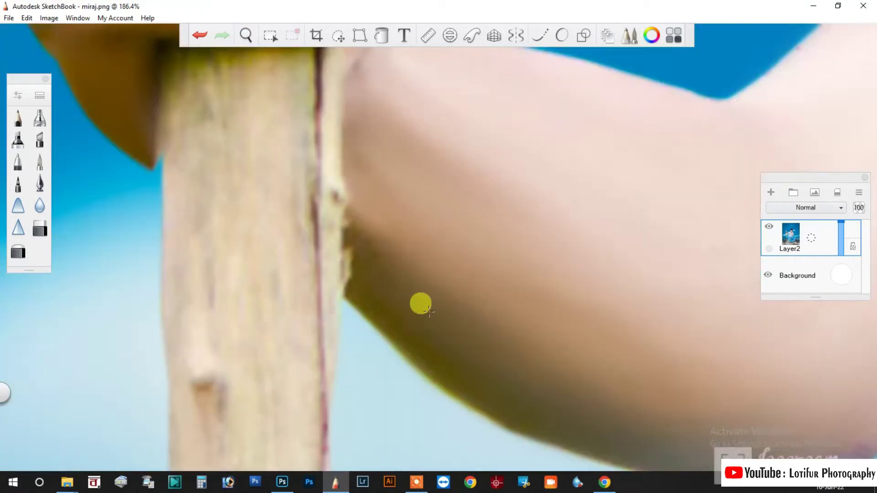
scroll(418, 304, "up", 3)
scroll(274, 157, "up", 3)
scroll(529, 294, "right", 2)
scroll(372, 133, "down", 3)
scroll(372, 133, "right", 3)
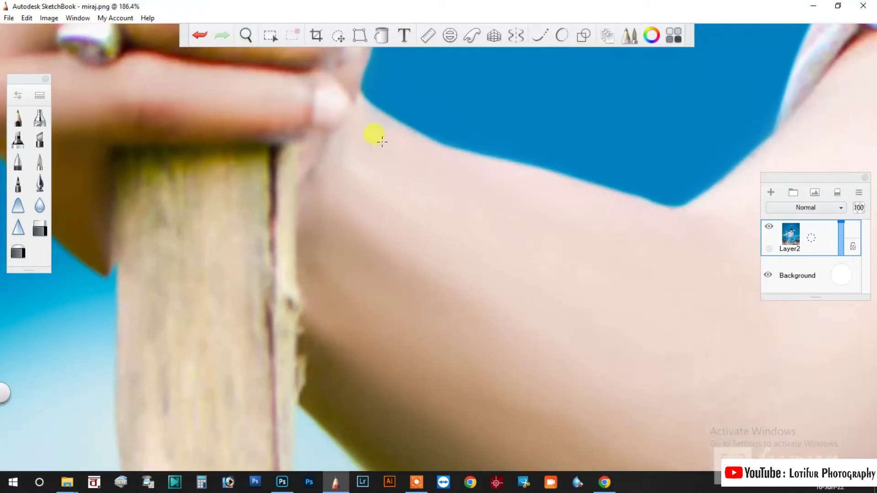
scroll(529, 273, "right", 3)
scroll(529, 273, "down", 2)
scroll(529, 273, "down", 3)
scroll(623, 177, "up", 5)
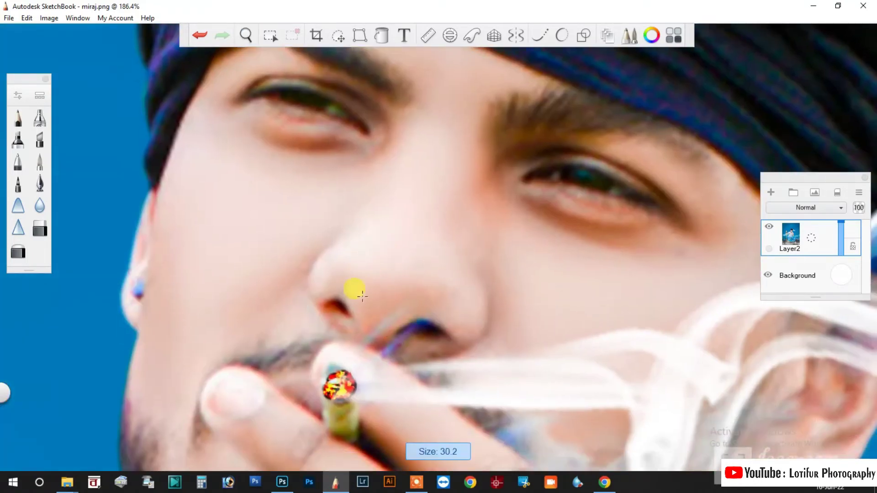
scroll(462, 202, "down", 3)
scroll(558, 352, "down", 5)
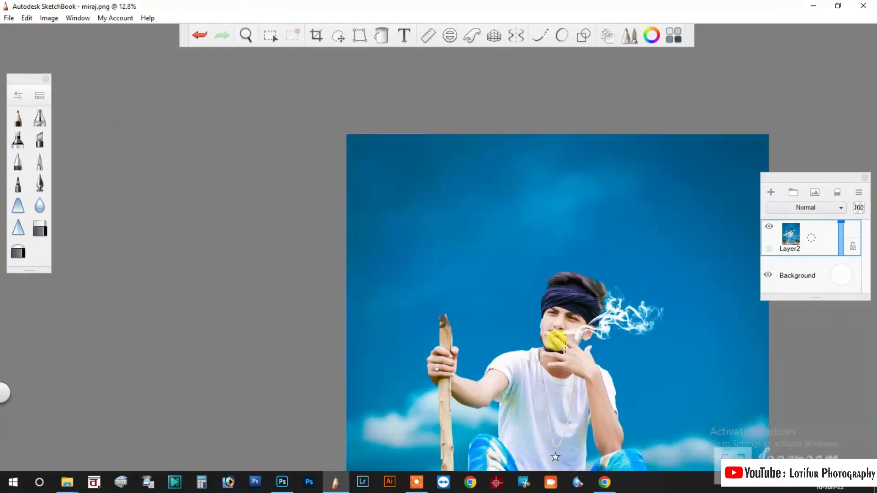
scroll(609, 340, "down", 3)
scroll(606, 355, "up", 5)
scroll(372, 362, "down", 3)
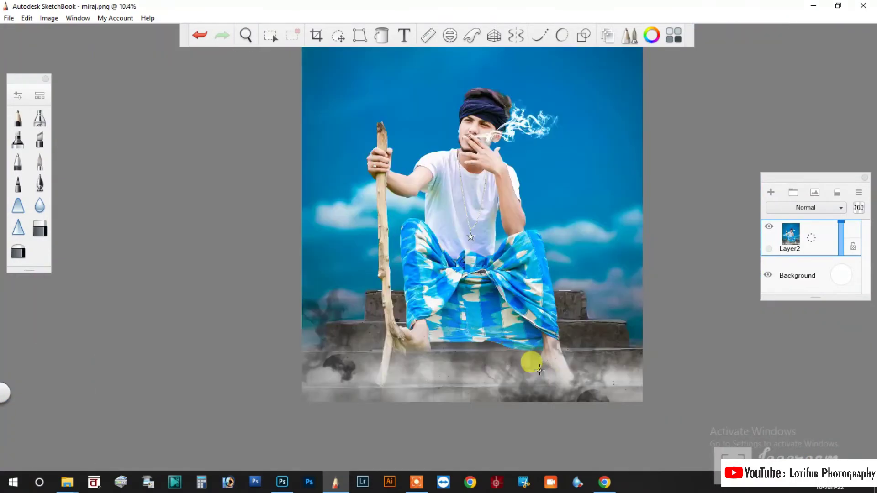
scroll(529, 362, "down", 3)
Step: Save the image as gg2 in PNG format
key("ctrl+shift+s")
left_click(162, 245)
left_click(98, 270)
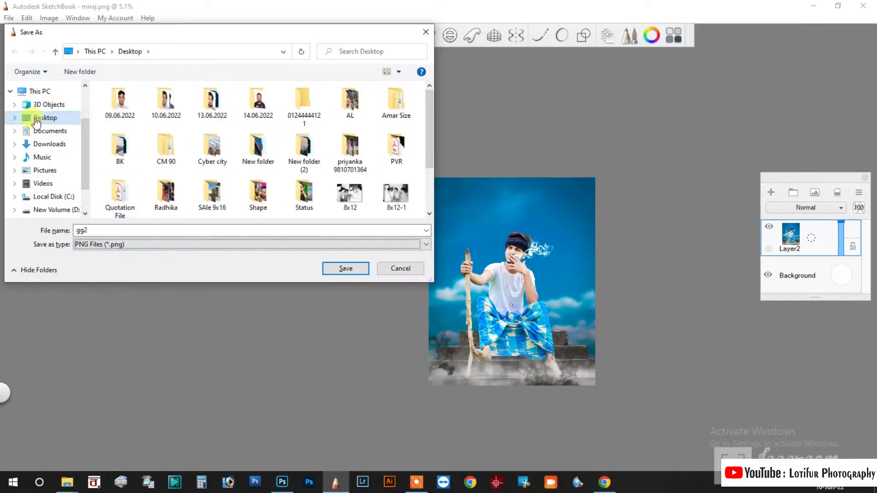
left_click(346, 269)
Step: Open gg2.png in Photoshop
left_click(295, 483)
key("ctrl+o")
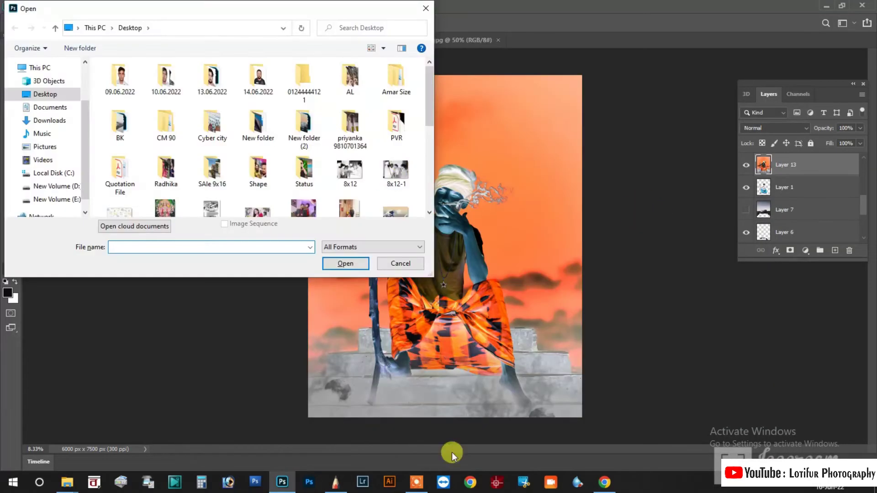
right_click(383, 194)
key("Escape")
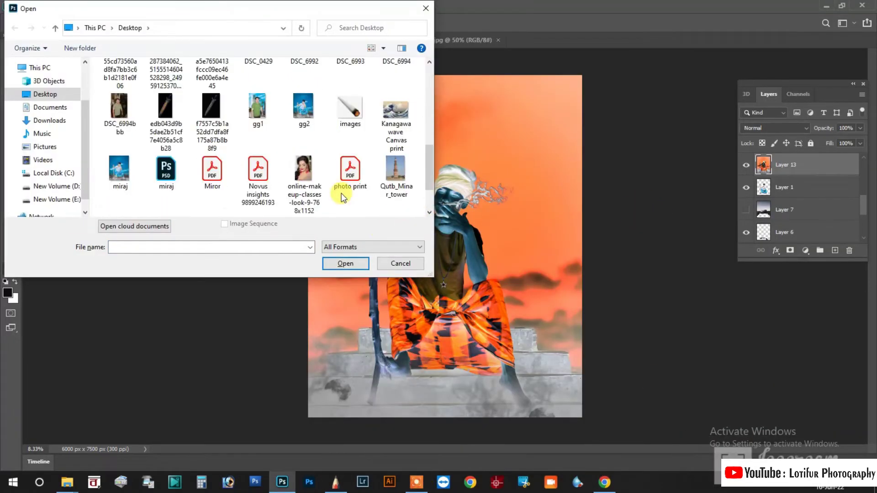
scroll(343, 190, "up", 1)
double_click(304, 109)
Step: Scale the picture up so it fills the canvas
key("ctrl+minus")
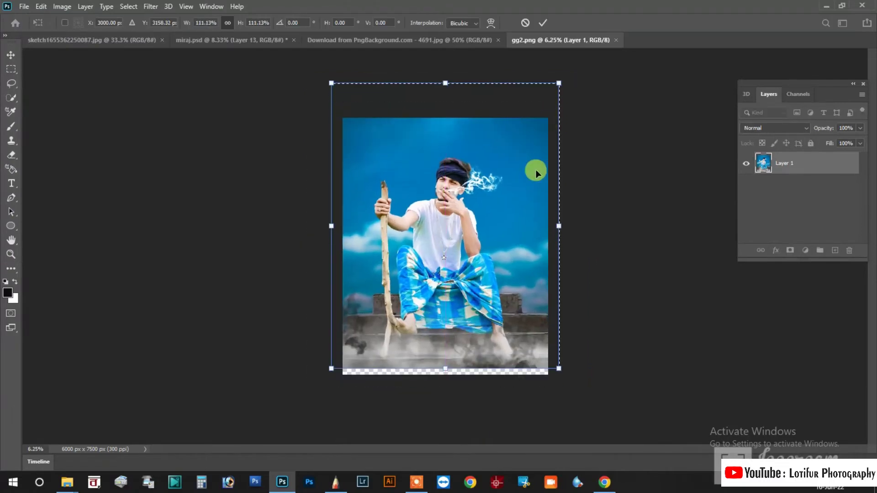
mouse_move(558, 75)
left_mouse_down()
mouse_move(563, 82)
mouse_move(559, 70)
left_mouse_up()
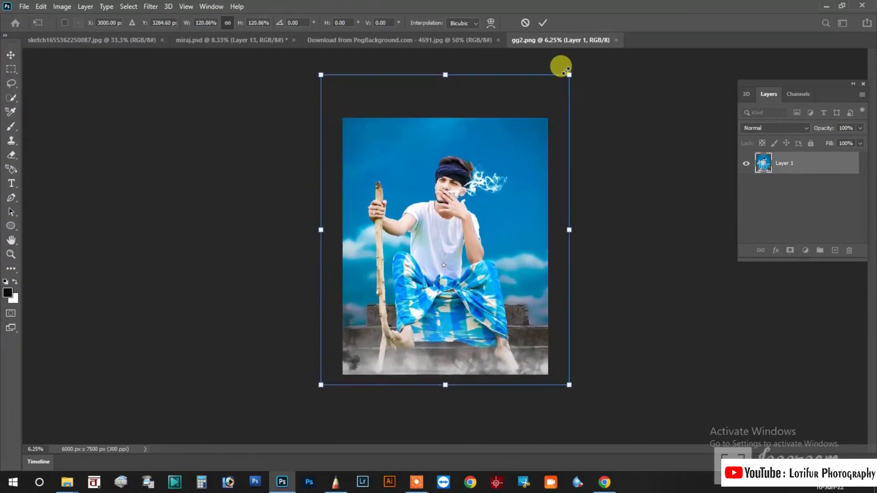
key("Return")
key("m")
scroll(442, 287, "up", 5)
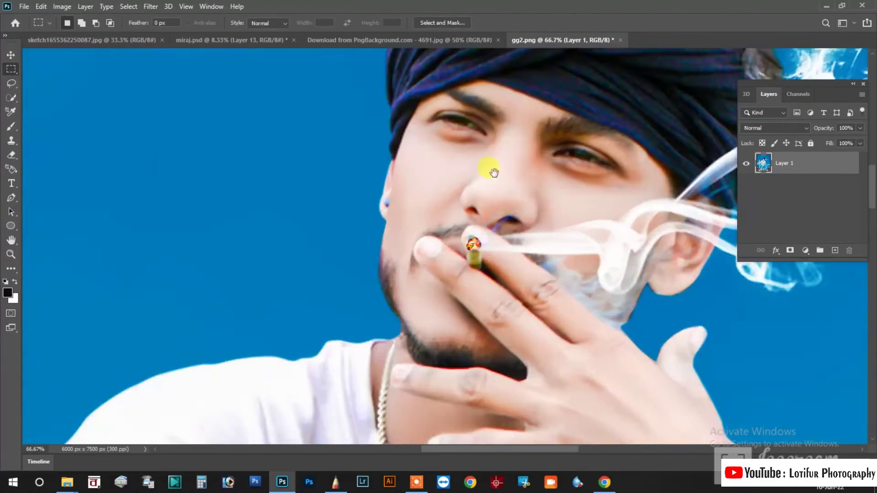
scroll(471, 248, "up", 3)
scroll(432, 257, "down", 3)
scroll(432, 256, "up", 3)
scroll(432, 256, "down", 6)
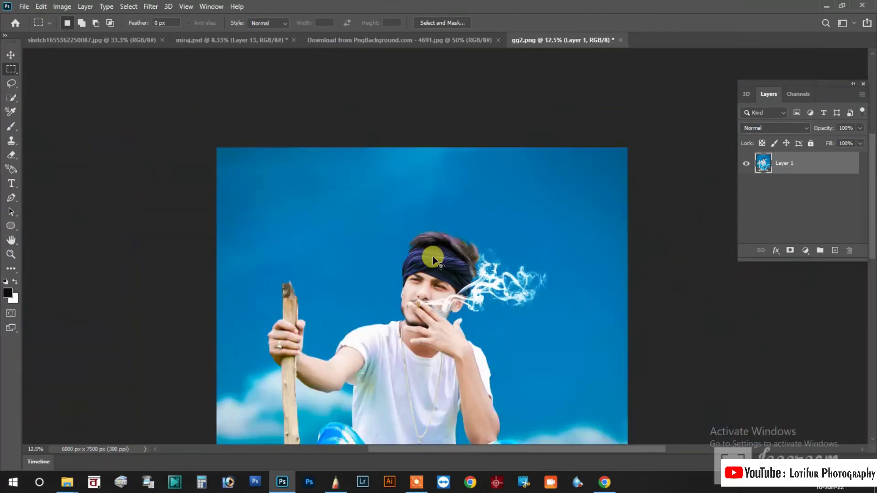
Step: Duplicate the layer and apply GREYCstoration noise reduction to the copy
key("ctrl+j")
left_click(151, 6)
mouse_move(160, 160)
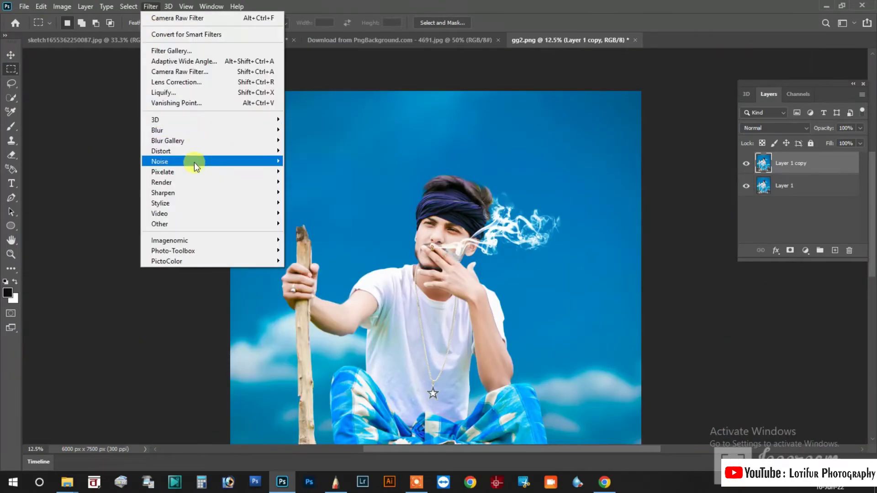
left_click(314, 188)
left_click(599, 351)
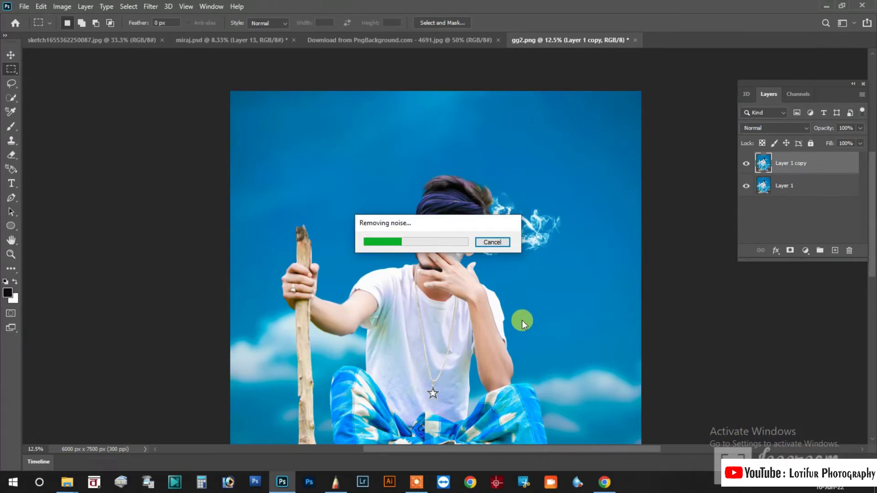
scroll(466, 270, "up", 5)
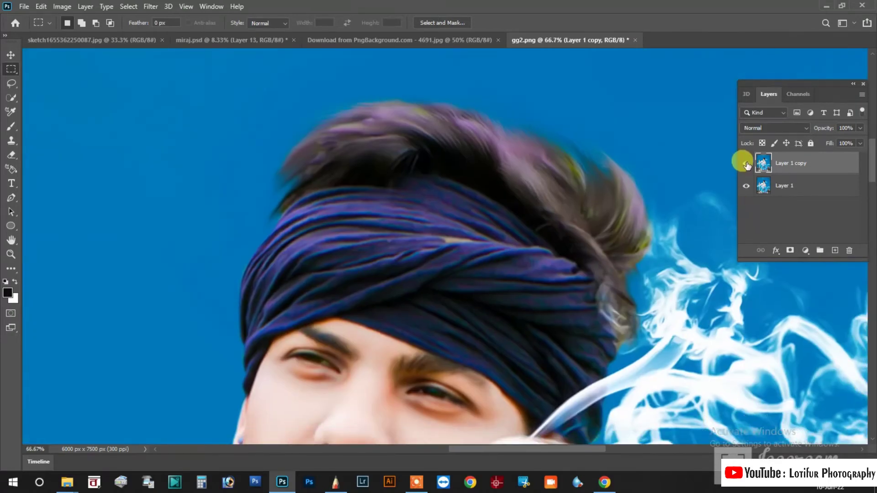
Step: Reorder the layers so the original Layer 1 sits above the noise-reduced copy
key("Delete")
key("b")
key("p")
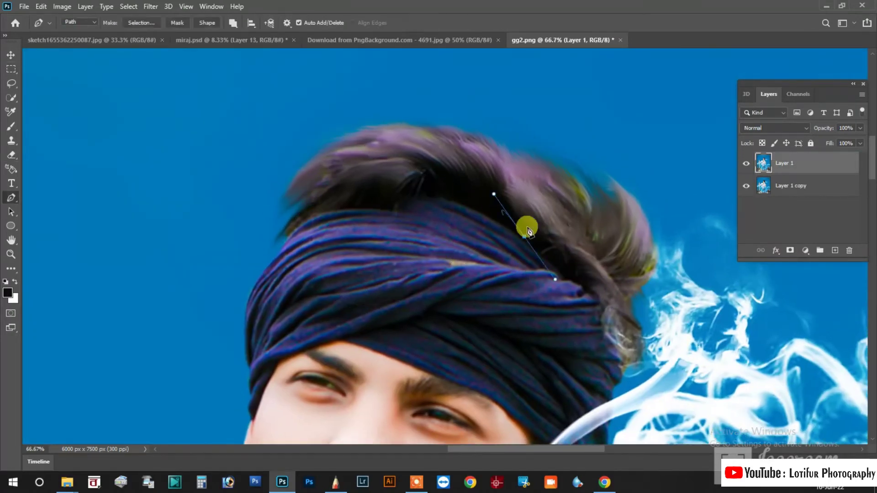
key("ctrl+z")
left_click(746, 186)
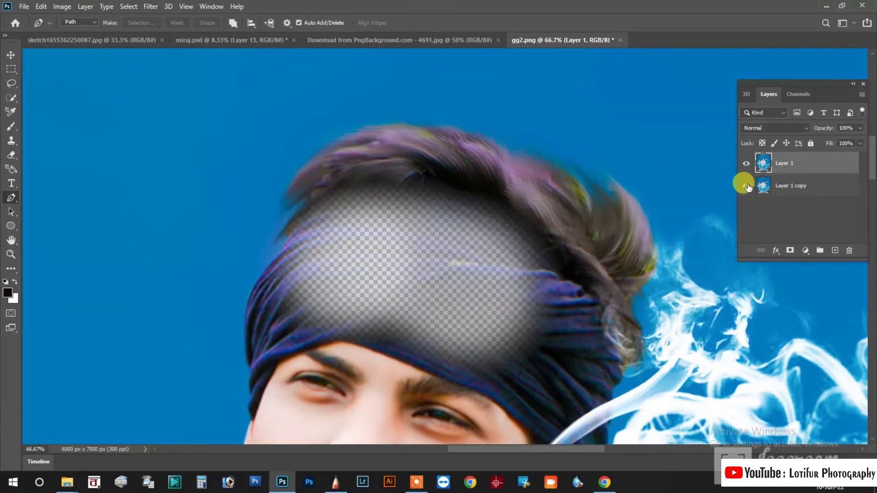
key("ctrl+bracketleft")
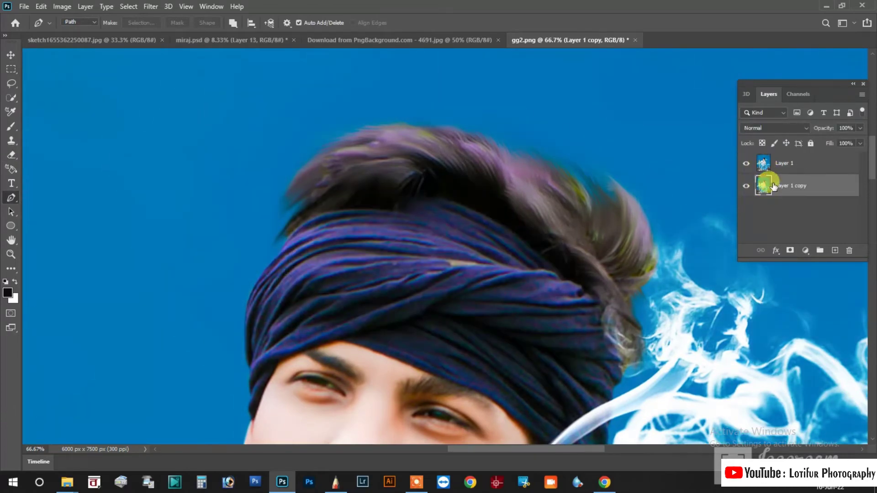
left_click(779, 196)
Step: Erase the grainy turban to reveal the smoother copy and merge down into Layer 1
key("e")
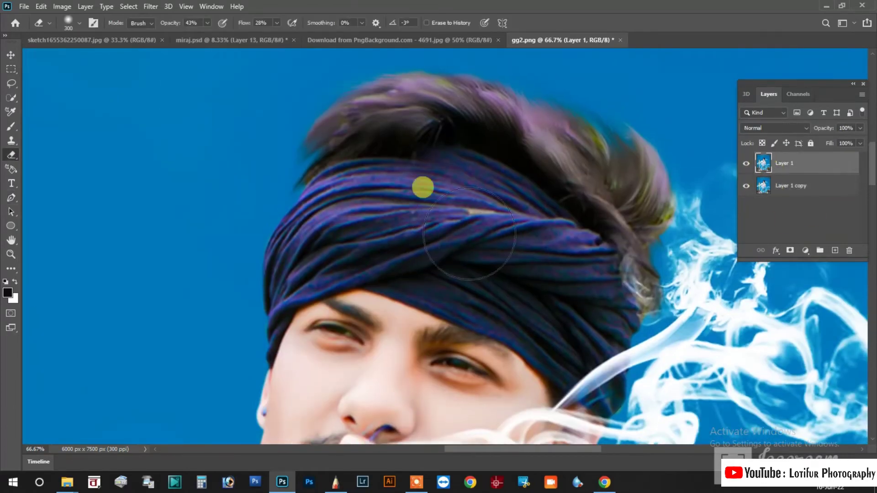
left_click_drag(469, 233, 398, 131)
left_click(769, 200)
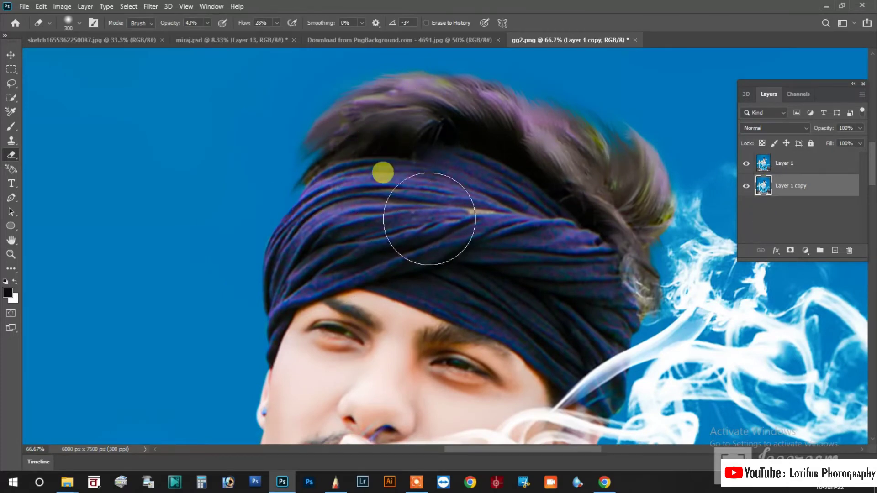
key("ctrl+bracketright")
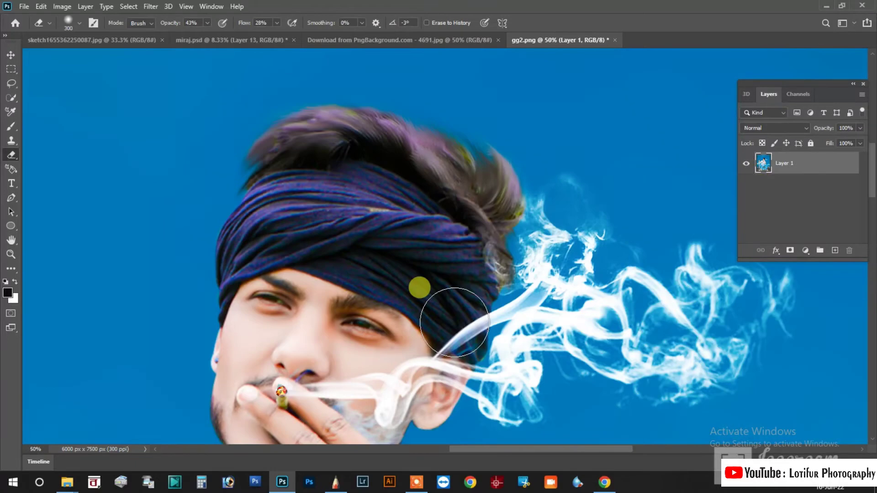
key("l")
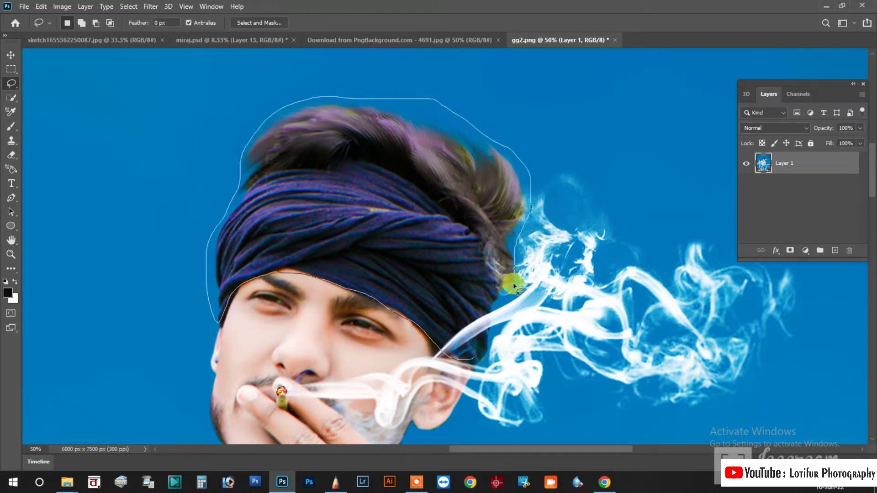
Step: Outline the head and hair and feather the selection by 20 pixels
left_click_drag(490, 352, 421, 358)
key("m")
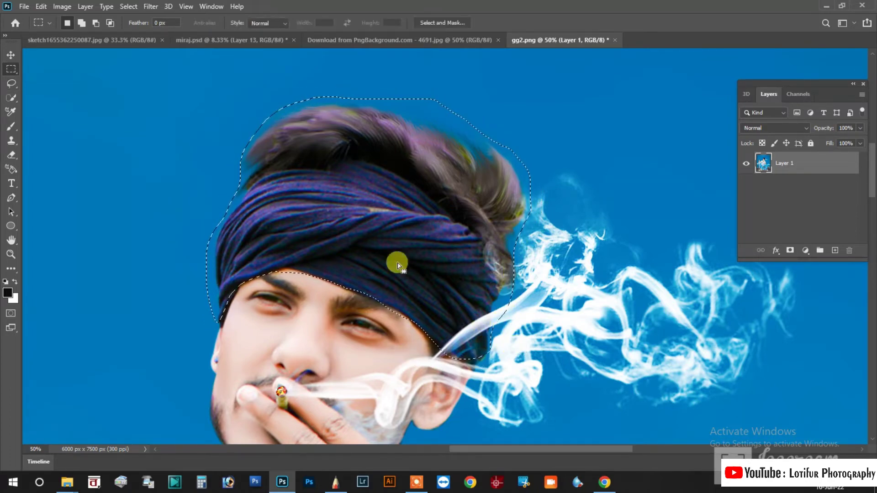
right_click(391, 239)
left_click(414, 264)
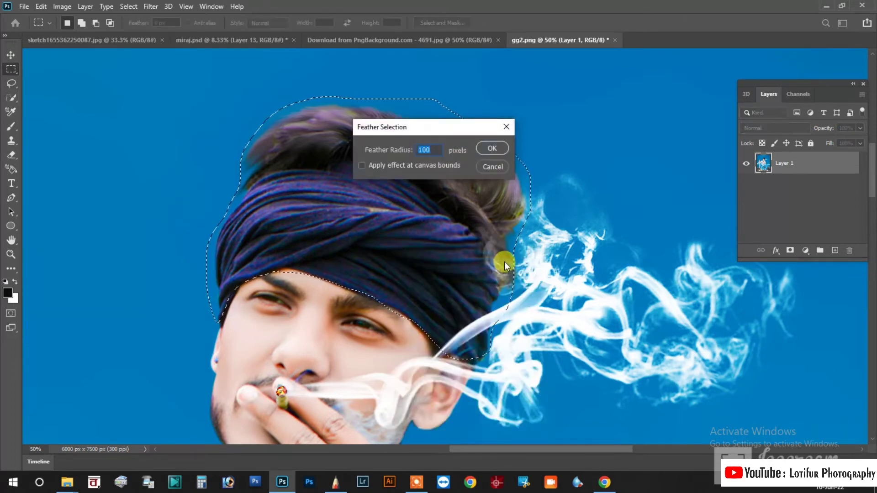
type("20")
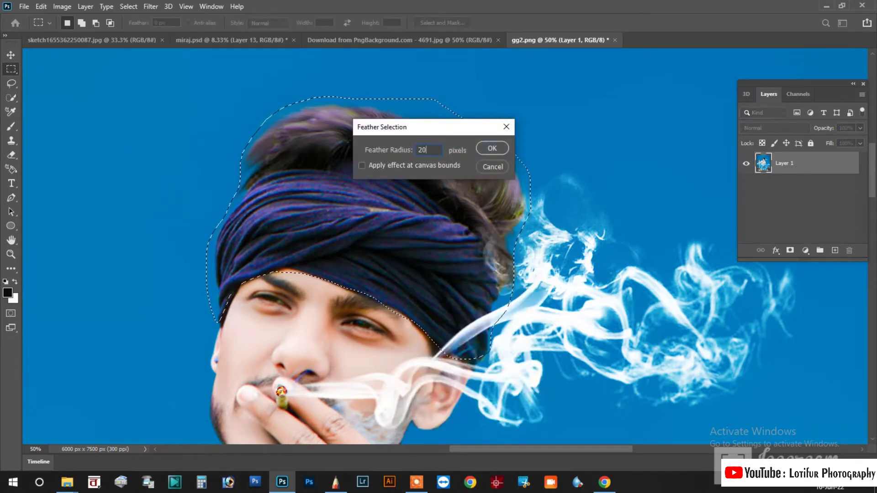
key("Return")
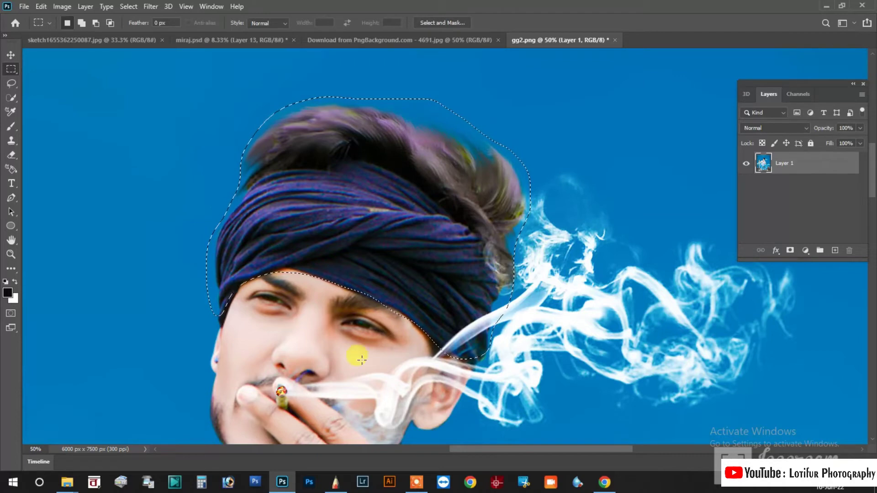
Step: Apply GREYCstoration noise reduction to the selection and copy it onto new Layer 2
scroll(314, 293, "up", 1)
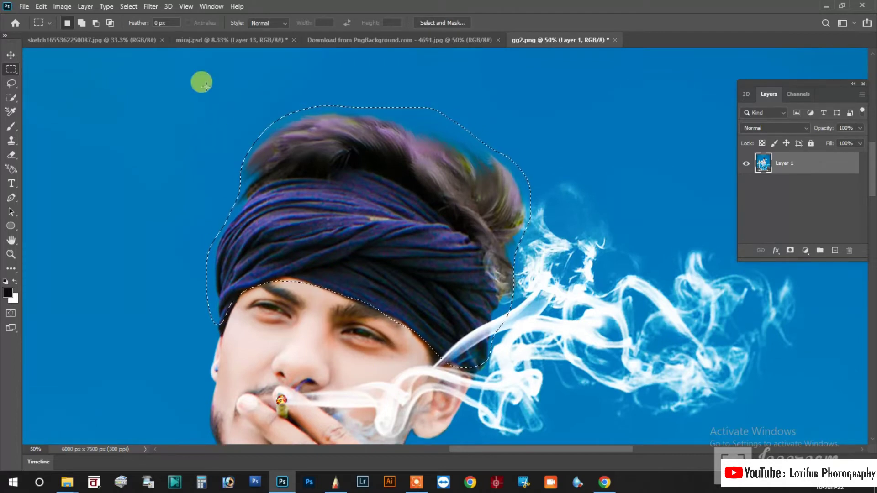
left_click(151, 7)
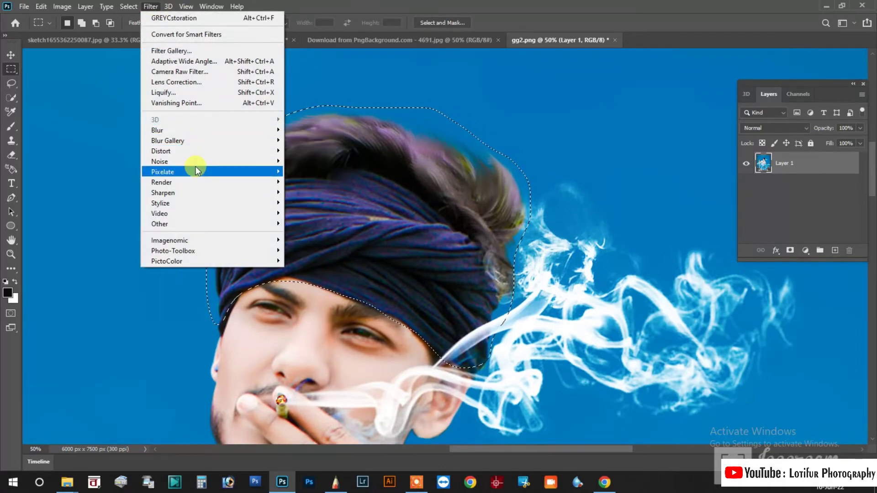
mouse_move(160, 160)
left_click(333, 190)
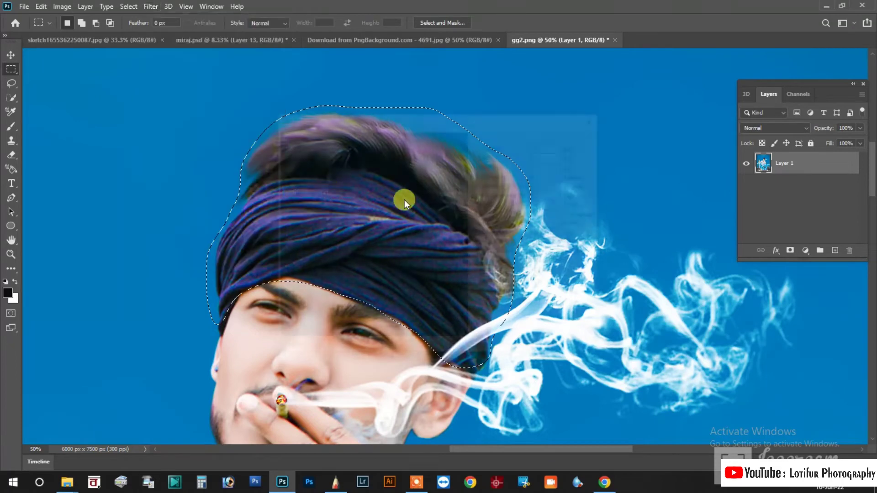
left_click(588, 350)
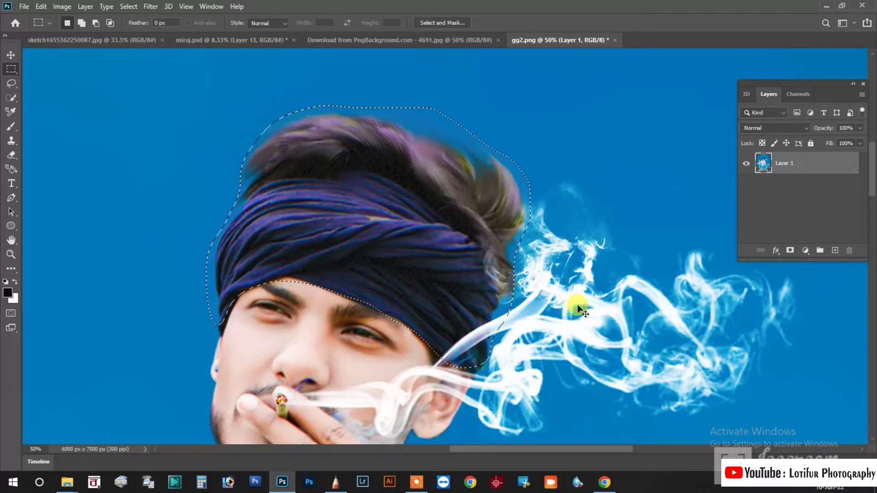
key("ctrl+j")
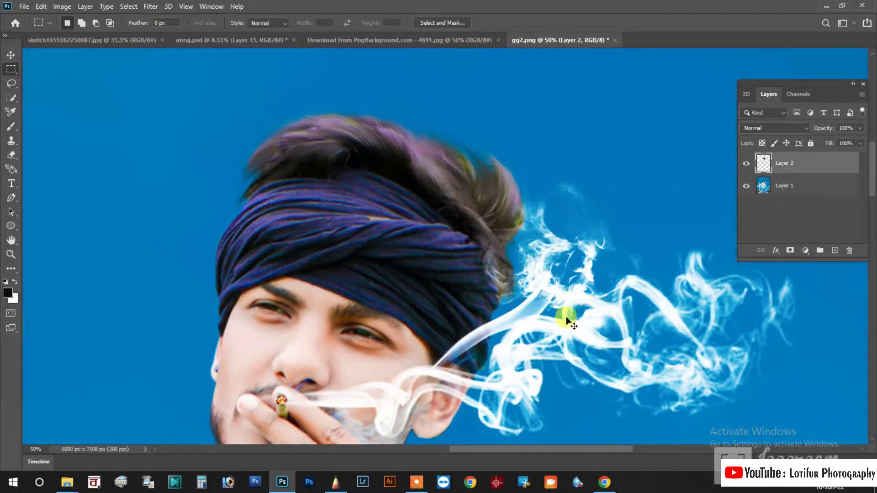
Step: Run GREYCstoration noise reduction again on Layer 2 and dismiss the antivirus notification
left_click(151, 7)
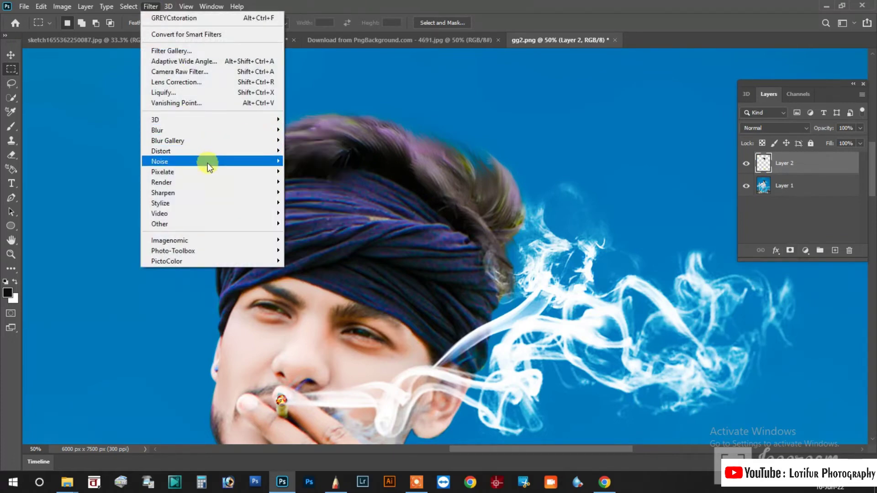
mouse_move(159, 160)
left_click(326, 194)
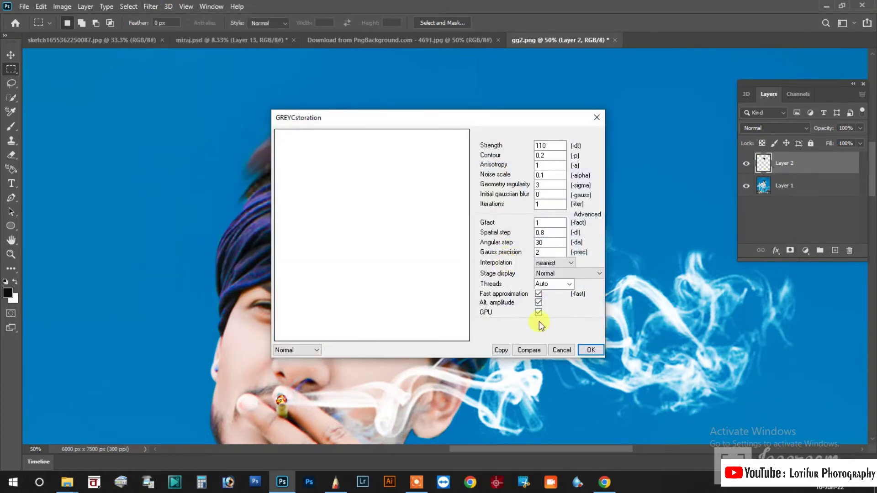
left_click(589, 349)
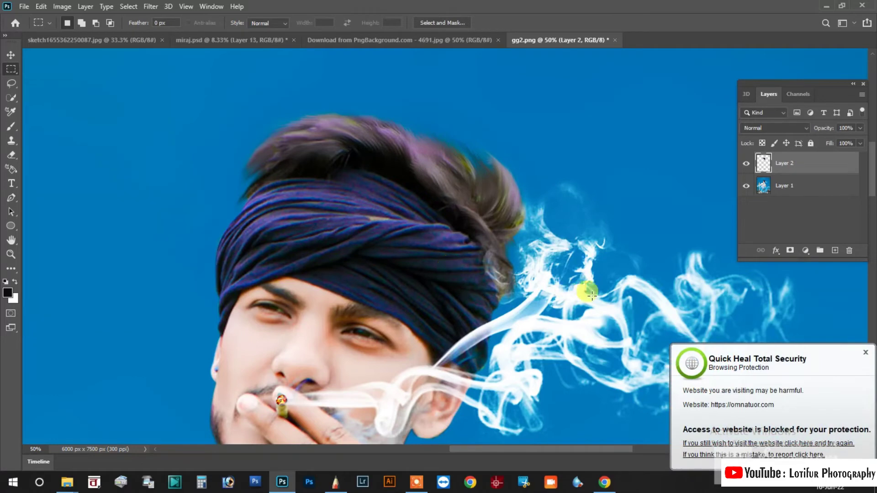
left_click(865, 354)
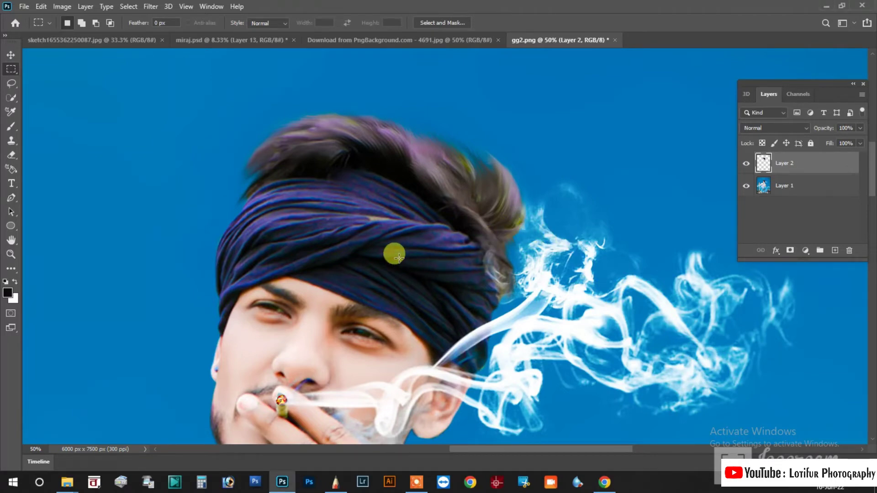
Step: Pan and zoom to inspect the smoothed upper body in the full image
mouse_move(319, 311)
left_mouse_down()
mouse_move(371, 156)
mouse_move(414, 193)
left_mouse_up()
key("ctrl+0")
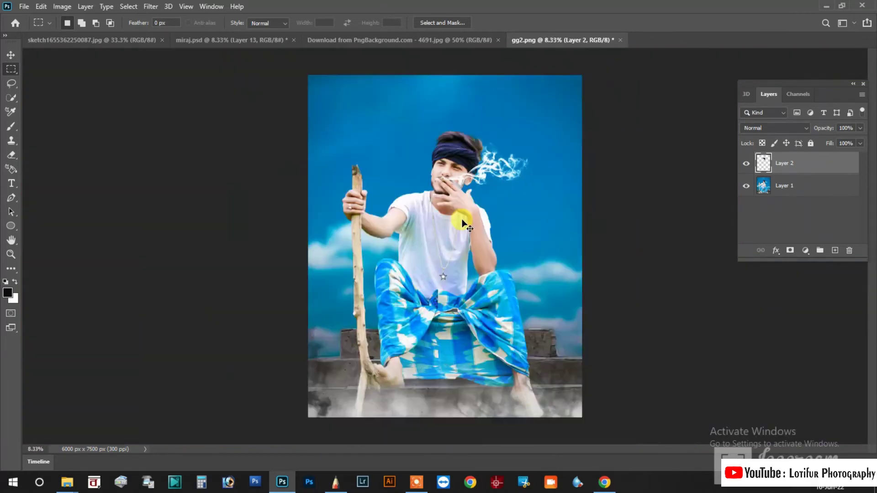
key("ctrl+plus")
scroll(456, 228, "up", 3)
scroll(475, 237, "up", 1)
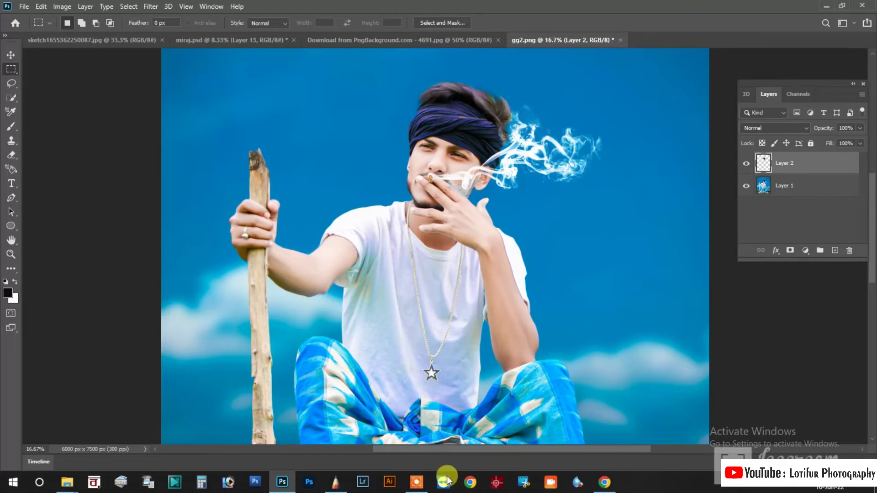
Step: Place the signature logo, shrink it and move it onto the sky beside the lungi
left_click(517, 465)
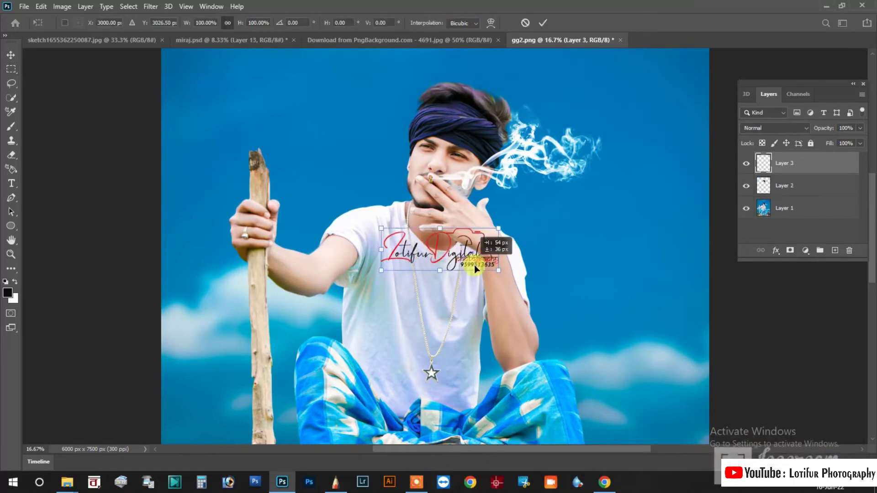
left_click_drag(453, 263, 477, 265)
key("ctrl+t")
key("ctrl+minus")
key("ctrl+minus")
key("ctrl+minus")
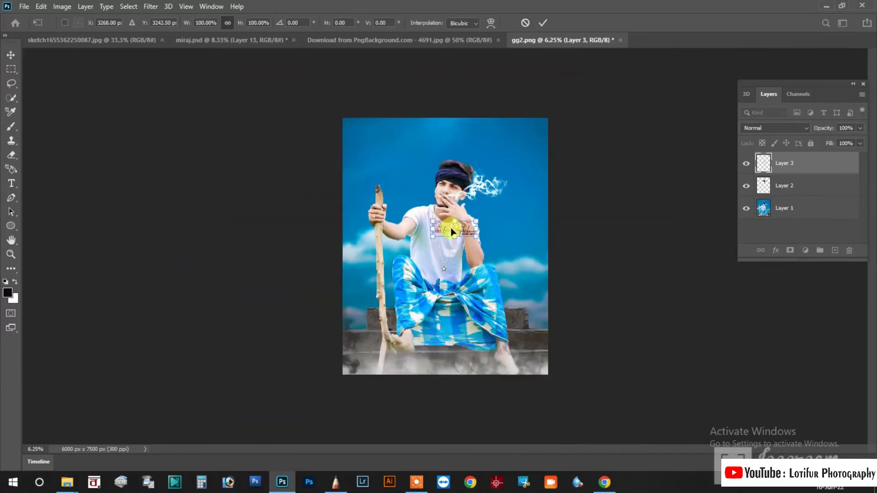
mouse_move(424, 187)
left_mouse_down()
mouse_move(355, 134)
mouse_move(515, 254)
mouse_move(527, 249)
left_mouse_up()
key("ctrl+plus")
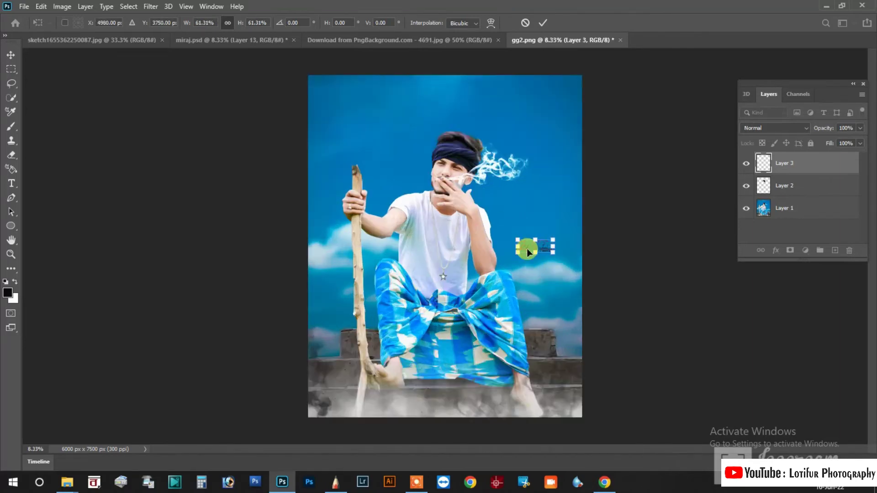
key("ctrl+plus")
key("ctrl+plus")
mouse_move(612, 253)
left_mouse_down()
mouse_move(588, 251)
mouse_move(620, 254)
mouse_move(606, 249)
mouse_move(601, 257)
mouse_move(620, 375)
left_mouse_up()
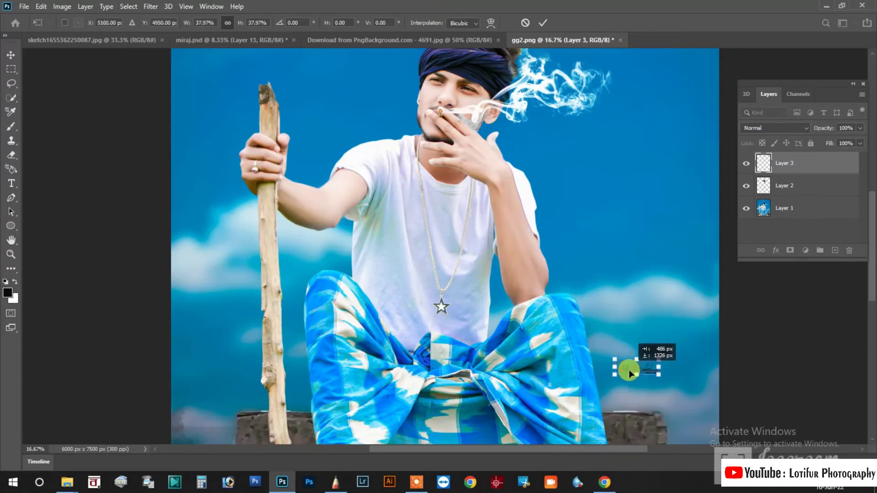
key("Return")
Step: Transform the signature again to nudge it slightly right, then commit
key("m")
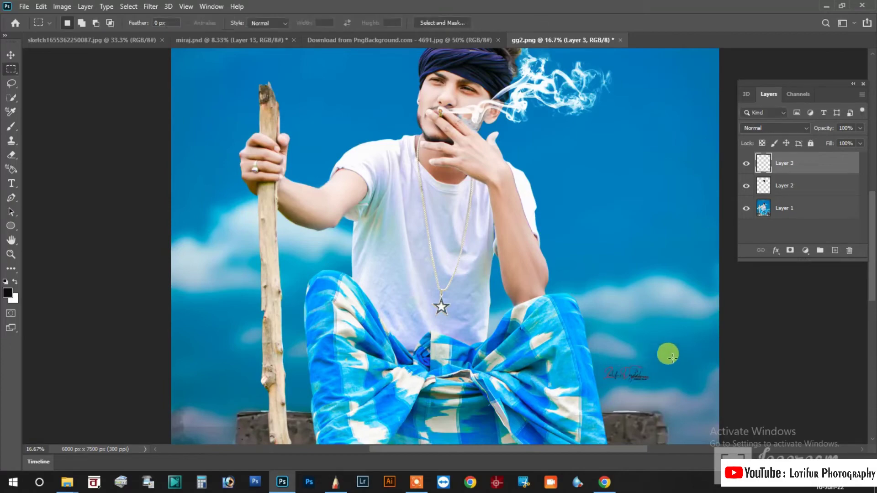
key("ctrl+minus")
key("ctrl+minus")
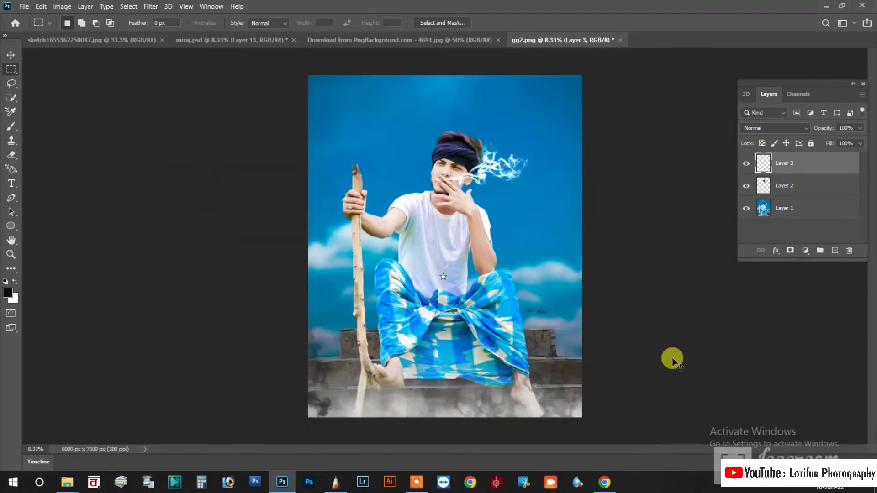
key("ctrl+plus")
key("ctrl+plus")
key("ctrl+plus")
key("ctrl+minus")
key("ctrl+minus")
key("ctrl+minus")
key("ctrl+t")
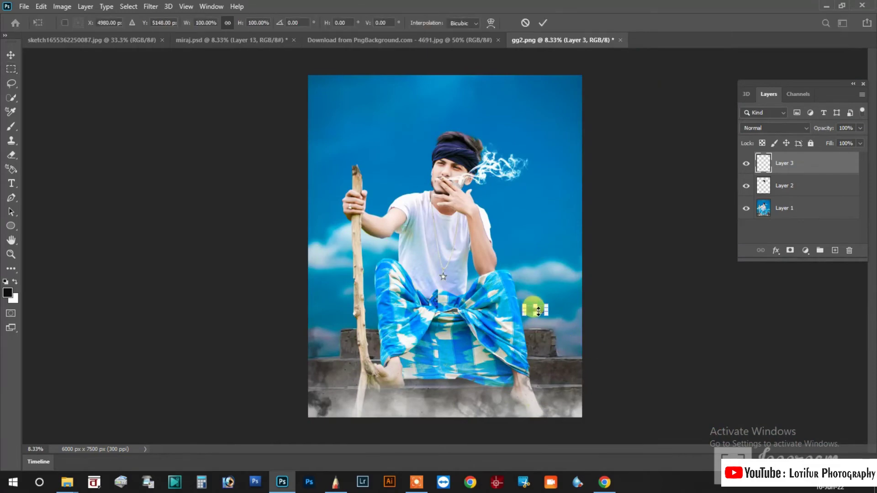
key("ctrl+plus")
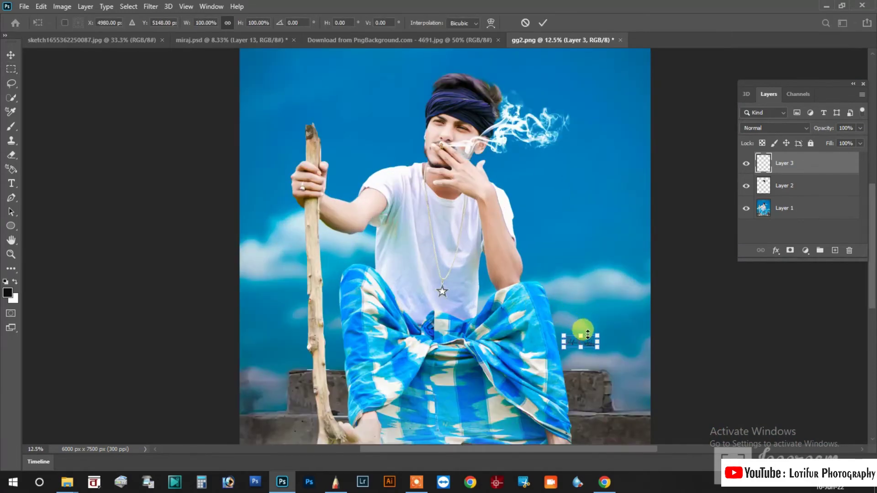
key("Right")
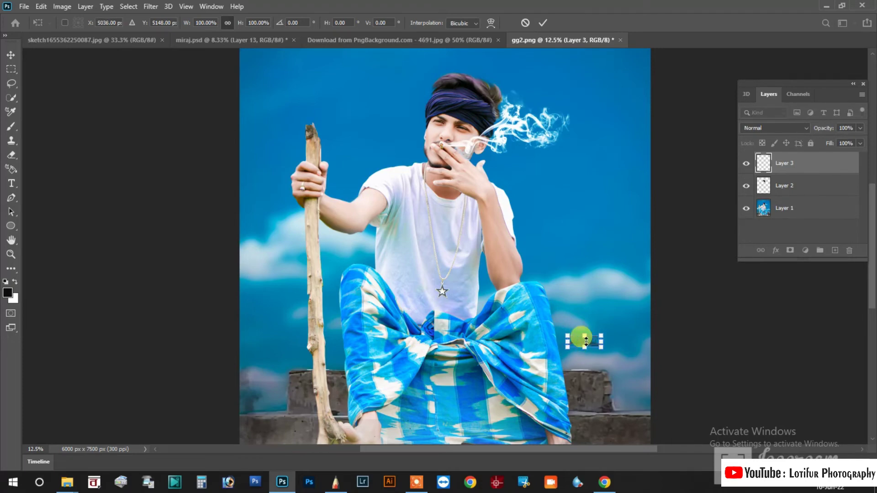
key("Return")
Step: Undo two accidental background moves with the Move tool and start another transform
key("v")
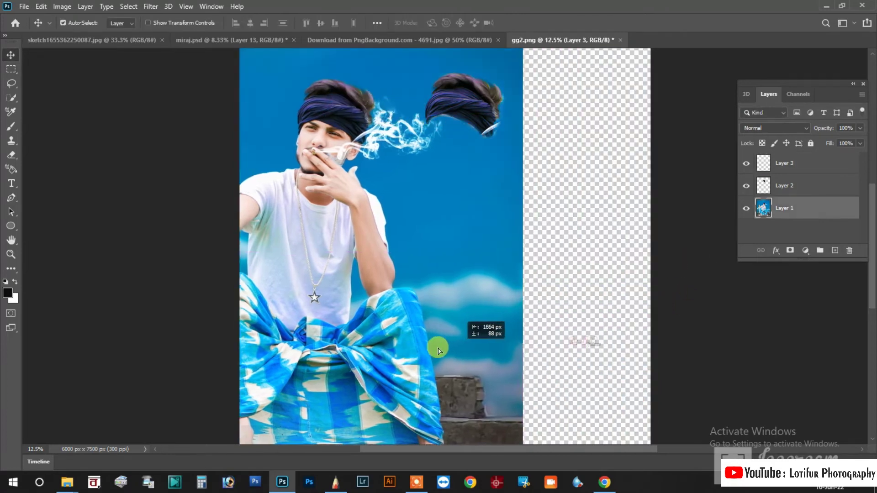
left_click_drag(583, 345, 441, 346)
key("ctrl+z")
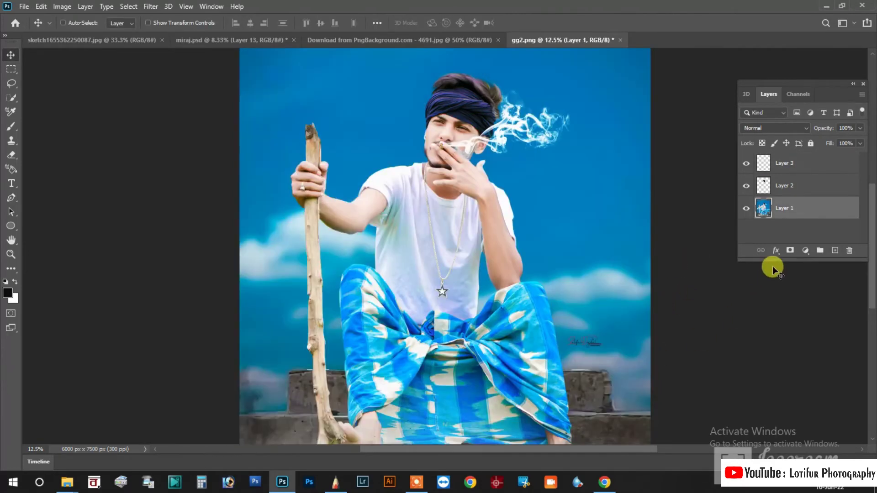
left_click_drag(615, 349, 591, 340)
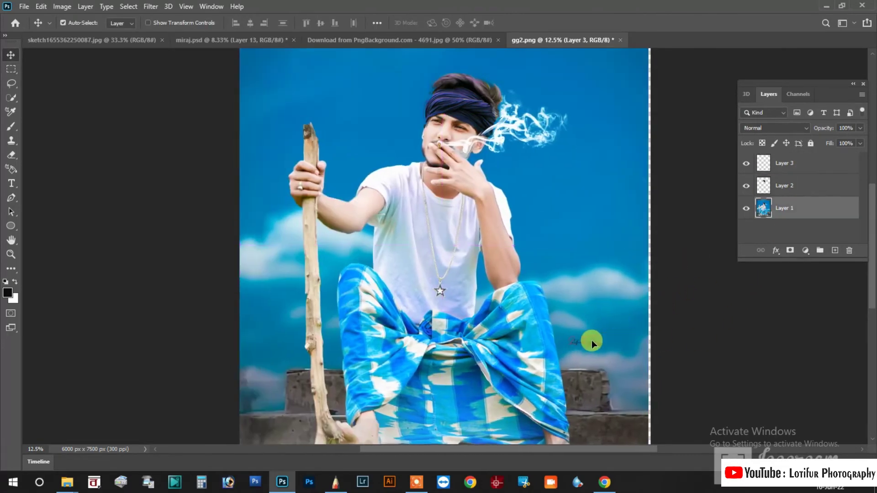
key("ctrl+z")
key("ctrl+t")
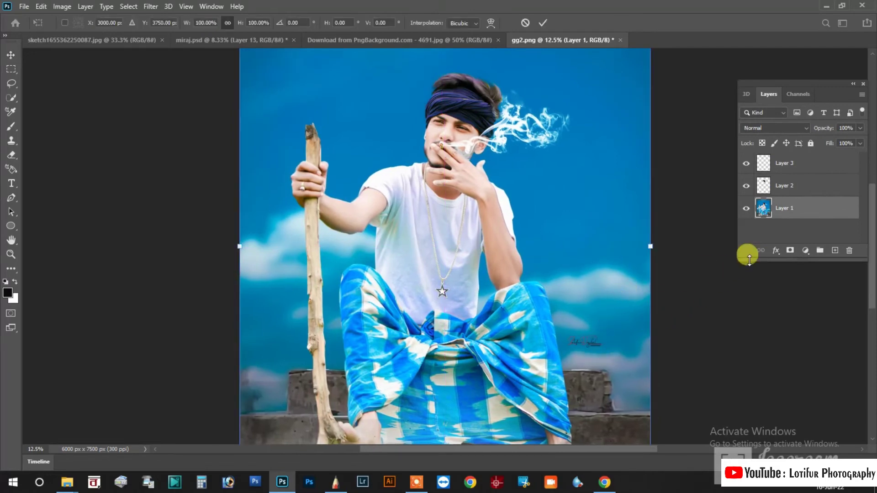
key("Return")
left_click(782, 165)
key("t")
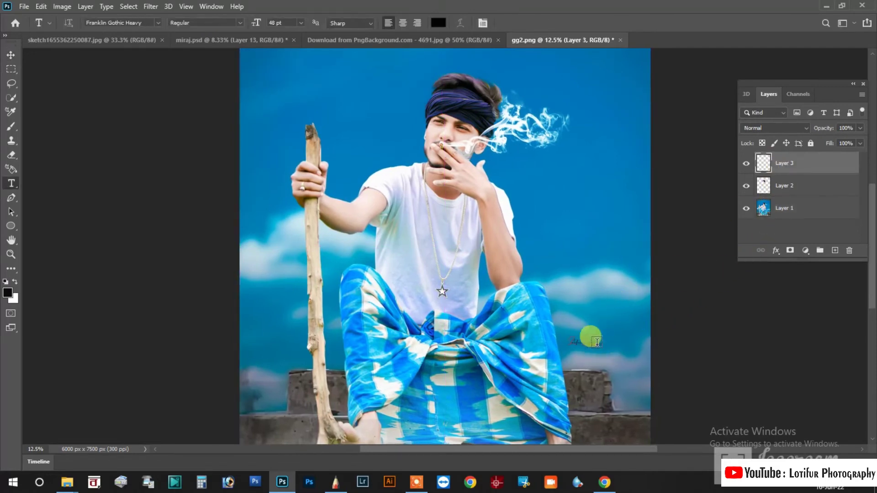
key("ctrl+t")
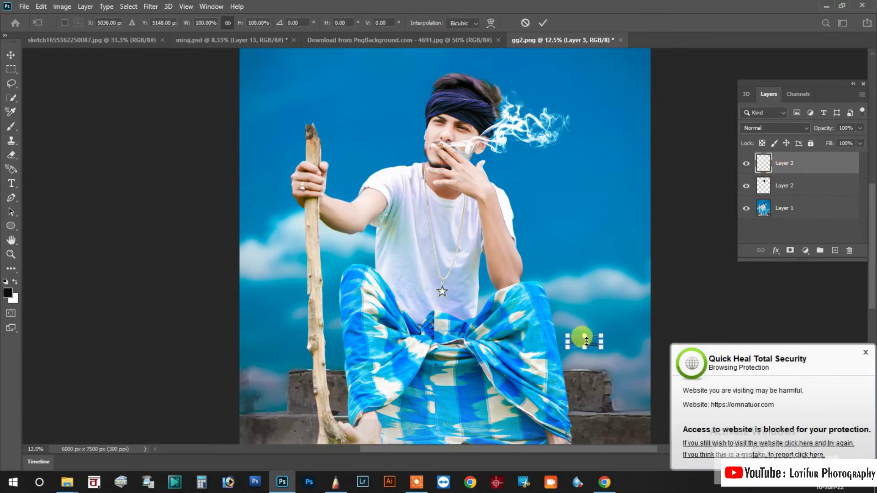
mouse_move(586, 340)
left_mouse_down()
mouse_move(271, 315)
mouse_move(575, 271)
mouse_move(557, 259)
mouse_move(573, 282)
left_mouse_up()
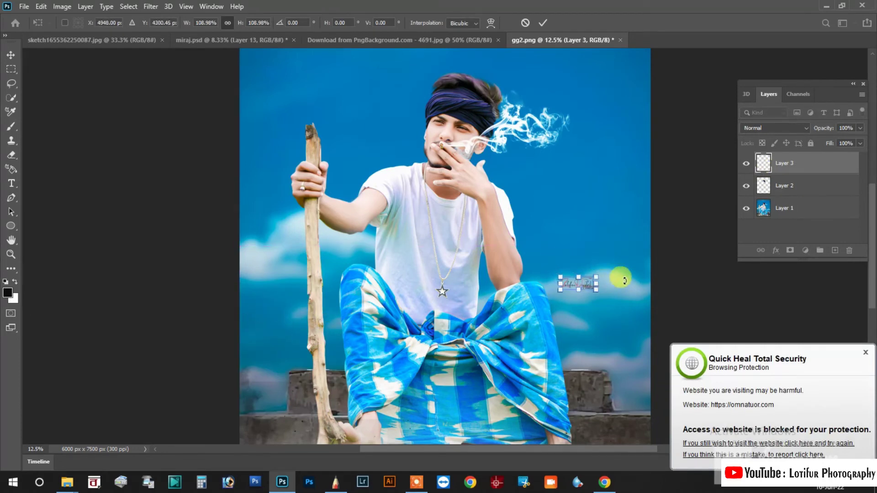
key("Return")
key("t")
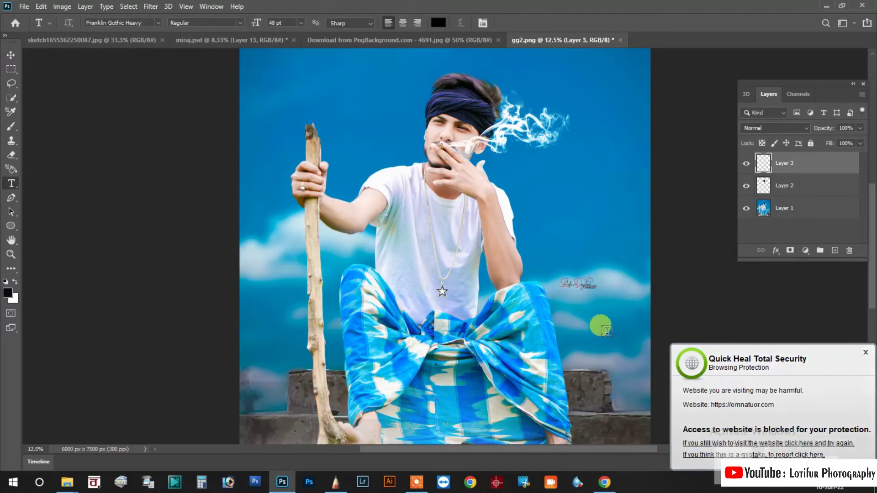
key("ctrl+plus")
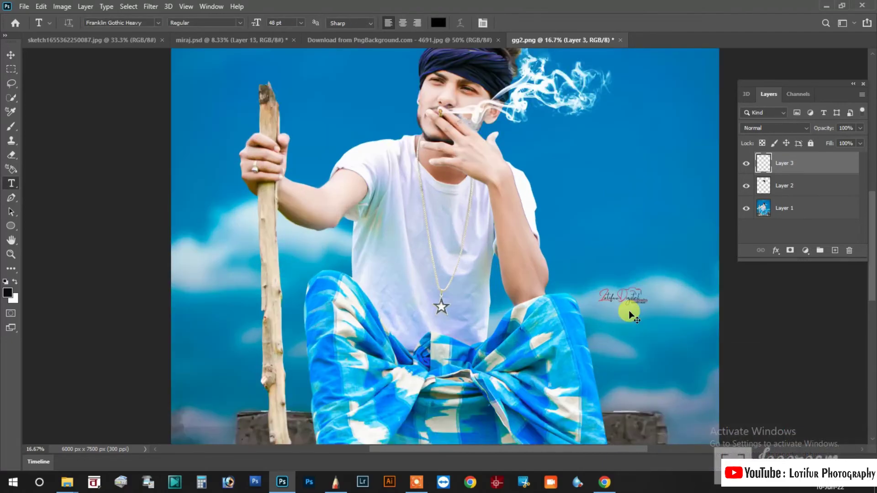
key("ctrl+plus")
key("ctrl+plus")
key("ctrl+plus")
key("ctrl+minus")
key("ctrl+minus")
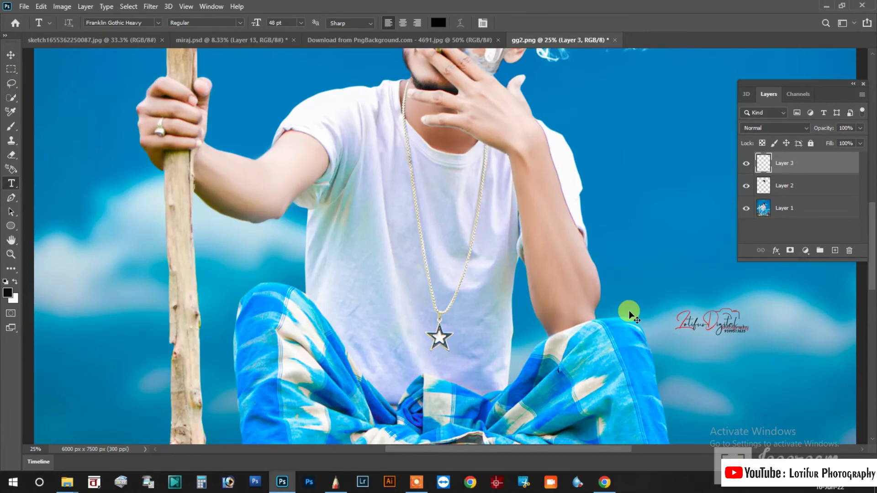
key("ctrl+minus")
key("ctrl+minus")
key("ctrl+minus")
key("ctrl+minus")
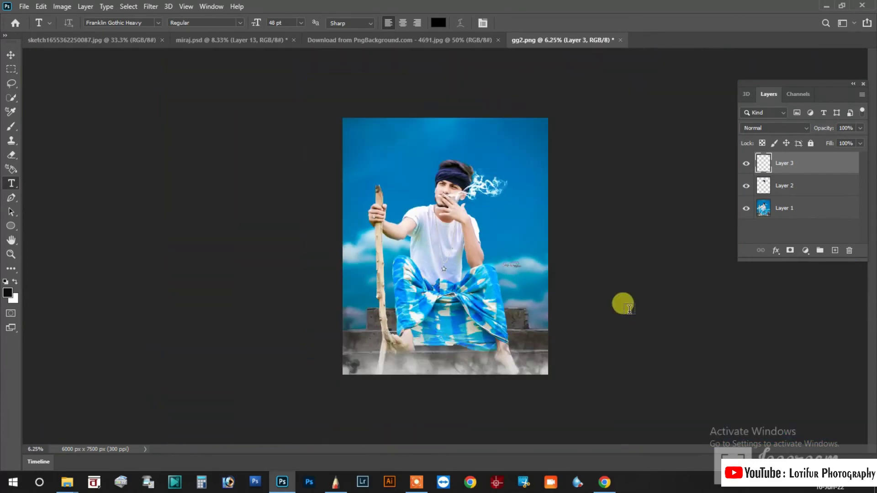
left_click(416, 482)
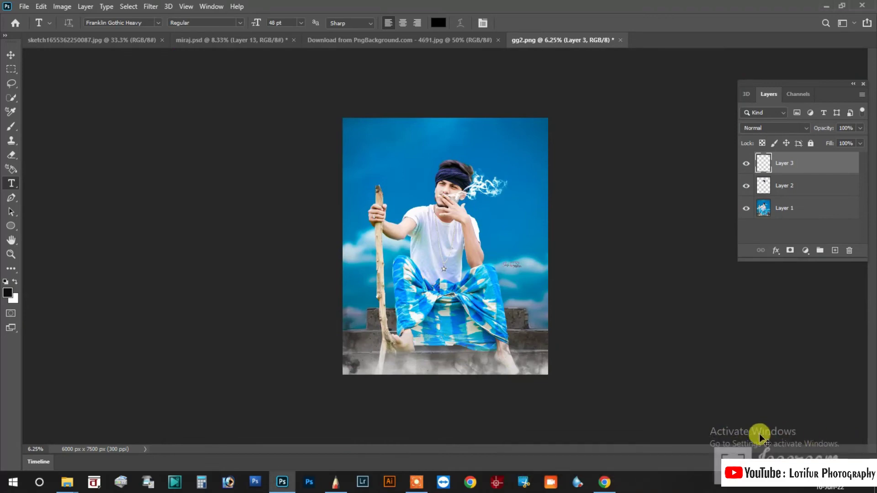
key("ctrl+plus")
key("ctrl+minus")
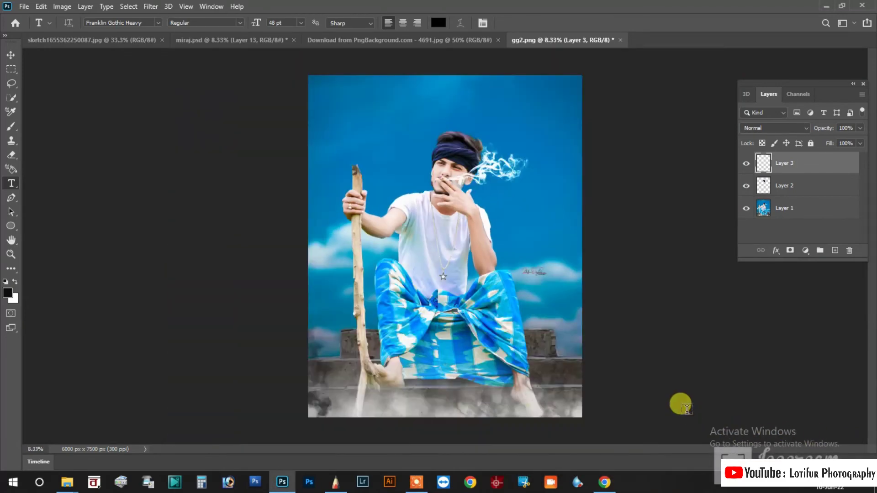
Step: Merge Layer 2 with Layer 3 and flatten the composite into a single layer
left_click(784, 190, "shift")
key("ctrl+e")
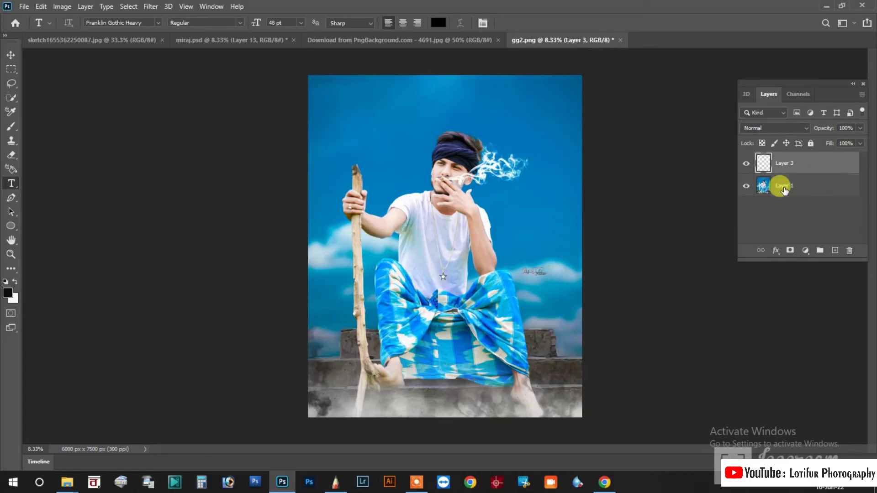
key("ctrl+r")
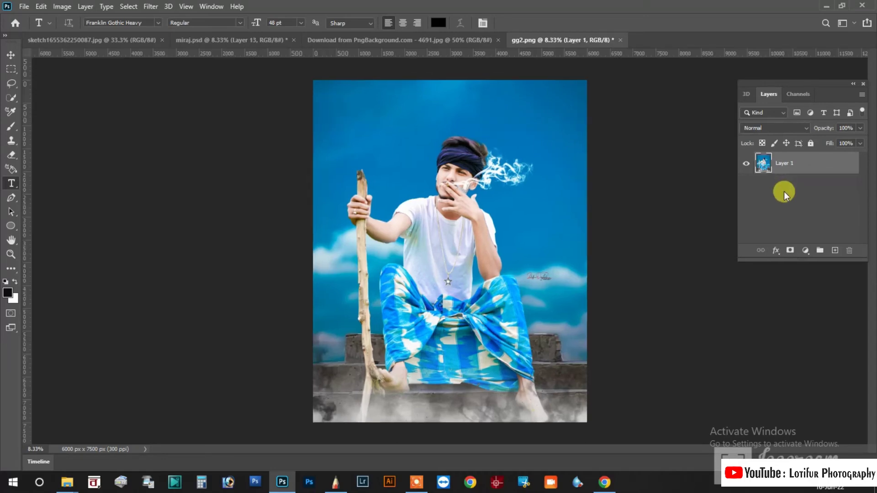
scroll(709, 210, "up", 1)
scroll(708, 210, "down", 2)
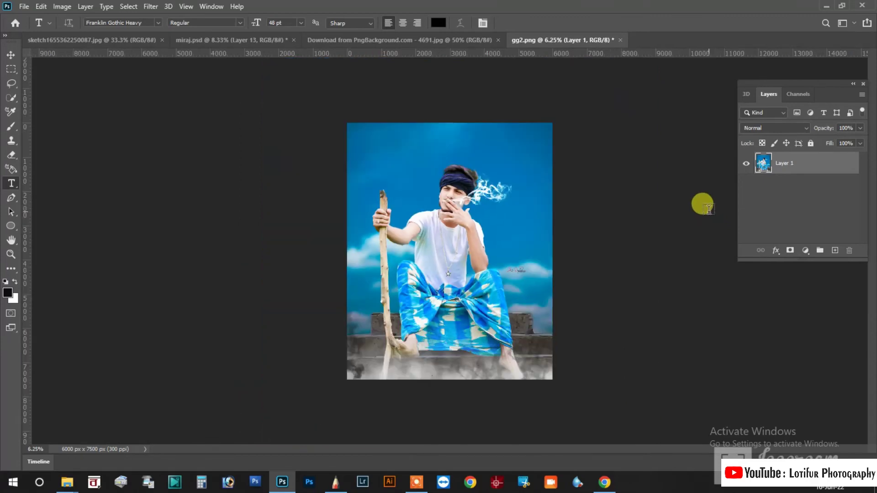
Step: Darken the corners with a -5 vignette in the Camera Raw Filter
left_click(184, 6)
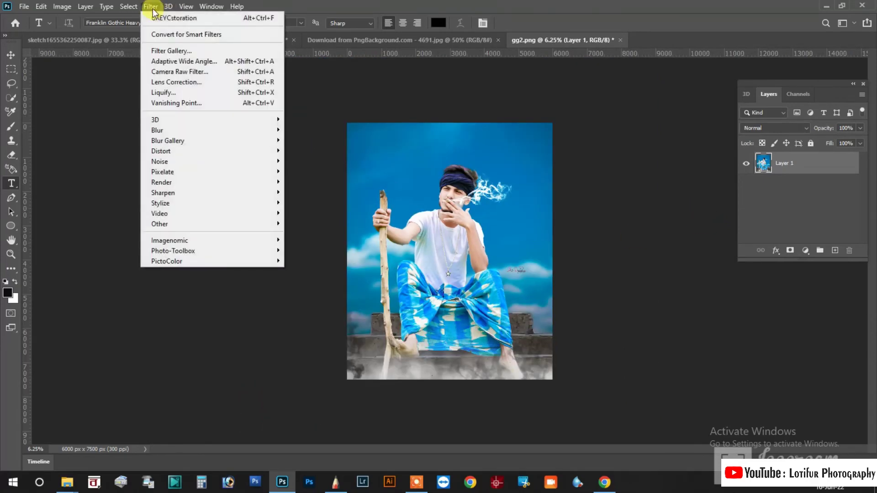
left_click(196, 93)
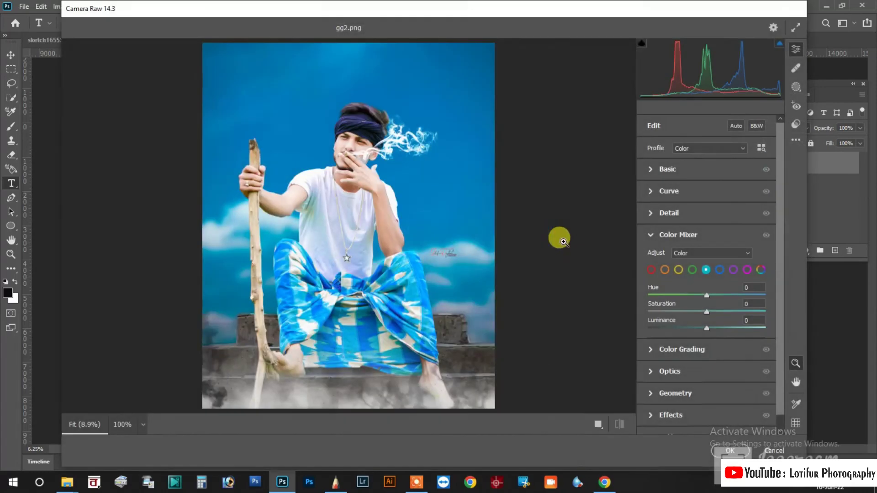
scroll(690, 320, "down", 1)
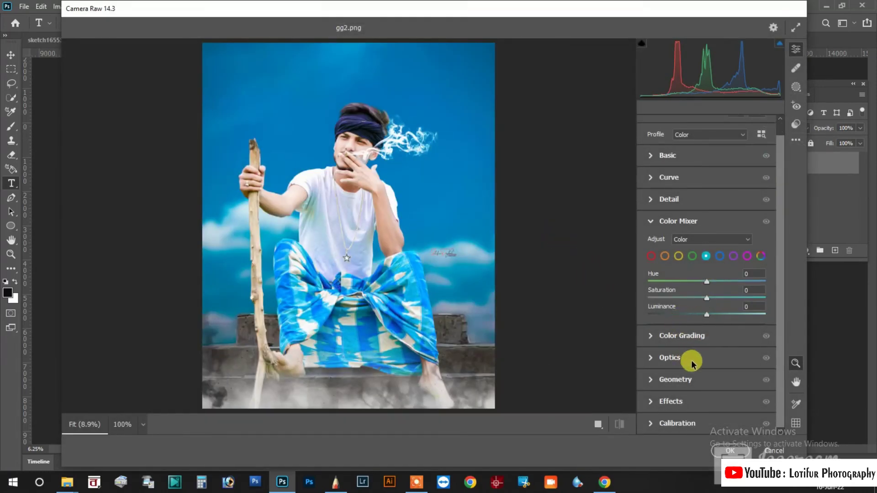
left_click(648, 223)
left_click(671, 235)
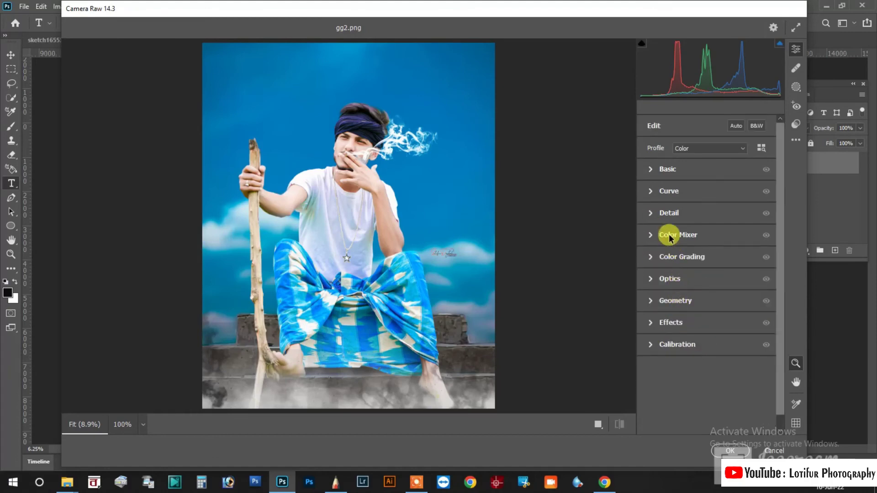
scroll(692, 314, "up", 1)
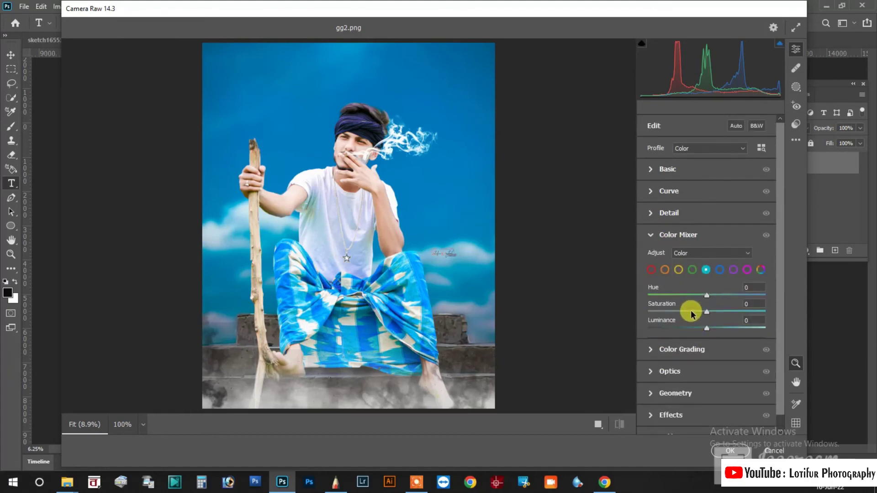
left_click(679, 414)
left_click_drag(705, 372, 702, 371)
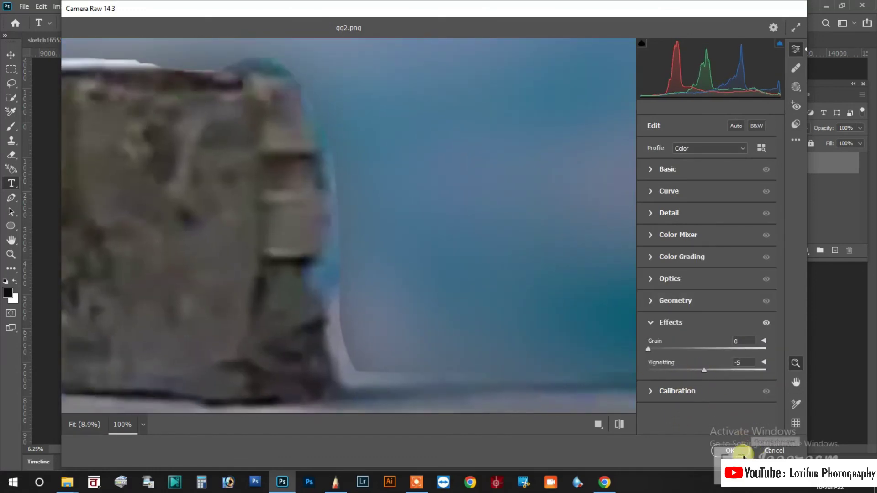
left_click(730, 451)
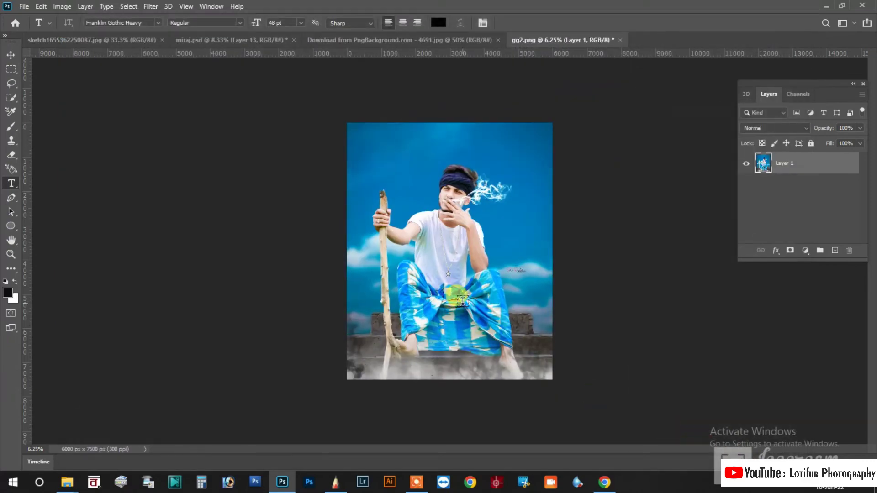
Step: Save a PNG copy named Final to the Desktop with default PNG options
key("ctrl+plus")
key("ctrl+plus")
key("ctrl+plus")
key("ctrl+plus")
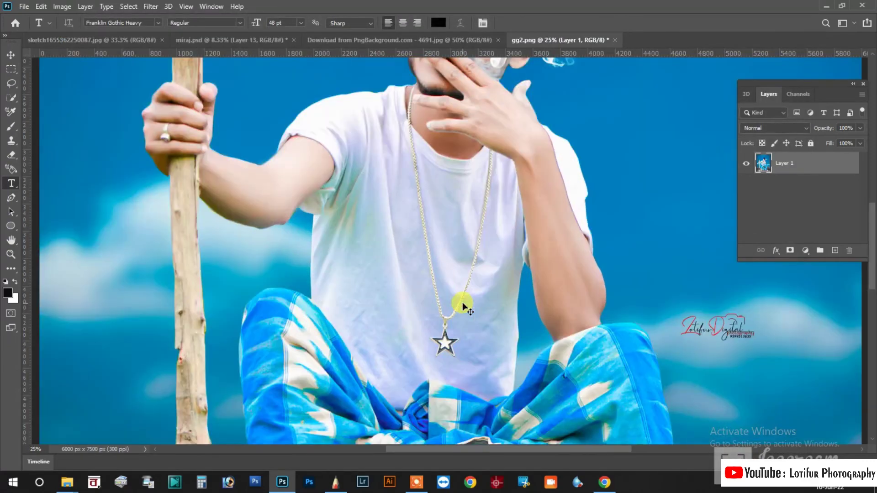
key("ctrl+minus")
key("ctrl+minus")
key("ctrl+minus")
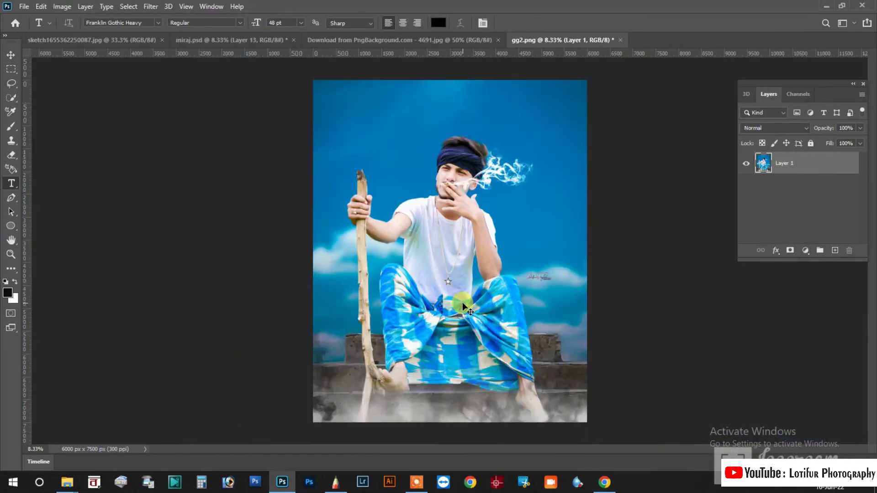
key("ctrl+plus")
key("ctrl+minus")
key("ctrl+minus")
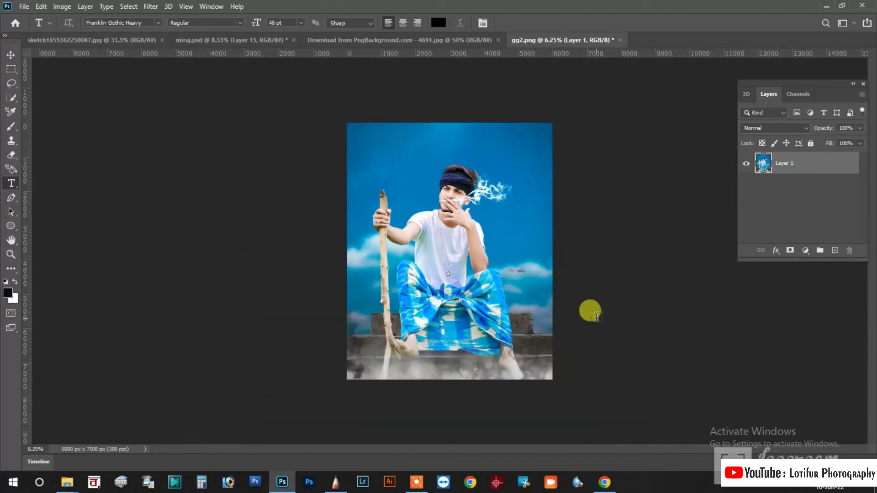
key("ctrl+shift+s")
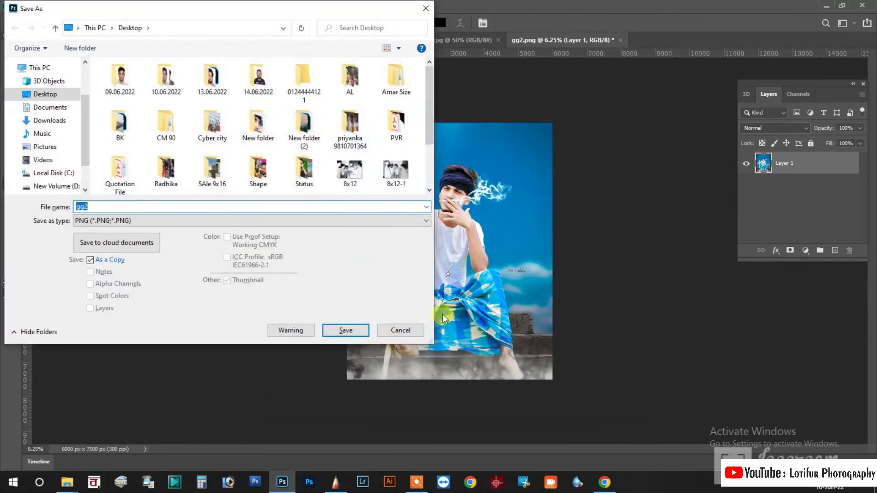
type("F")
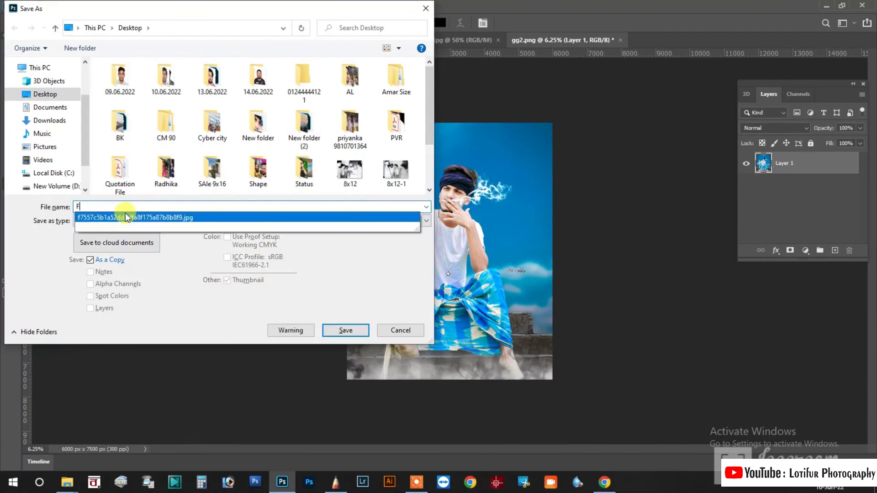
type("inal")
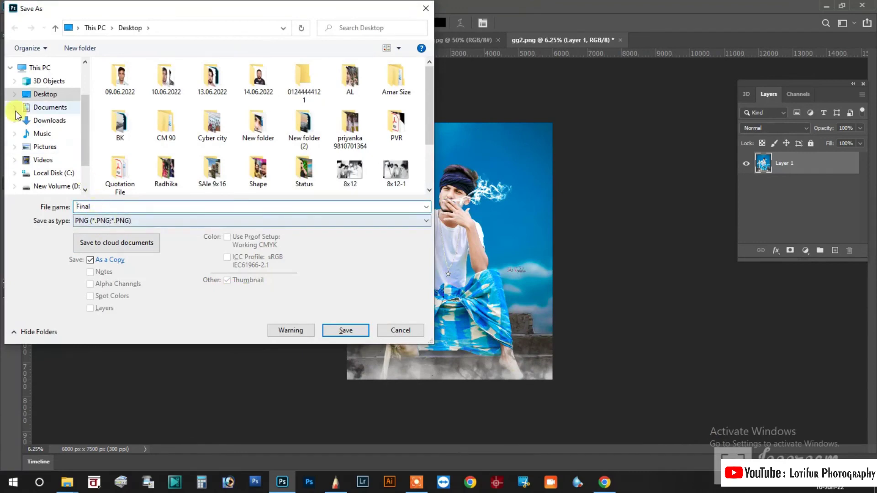
left_click(354, 328)
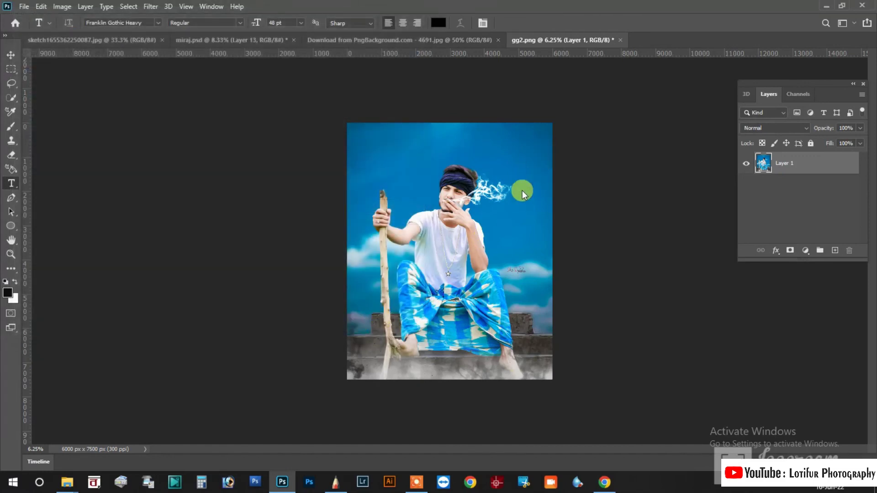
left_click(501, 139)
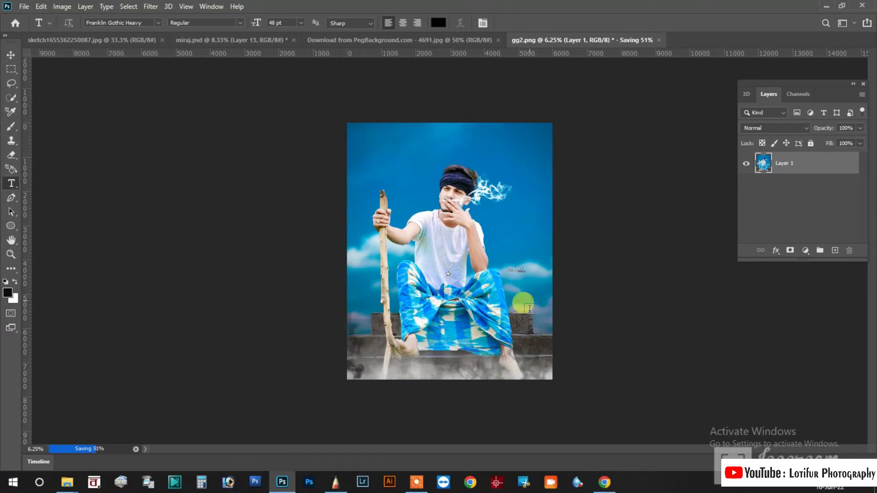
key("alt+Tab")
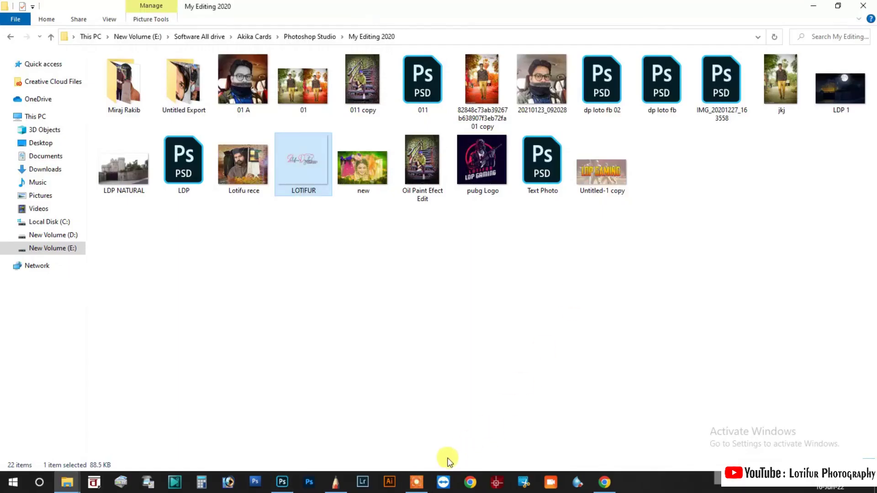
left_click(416, 482)
left_click(513, 464)
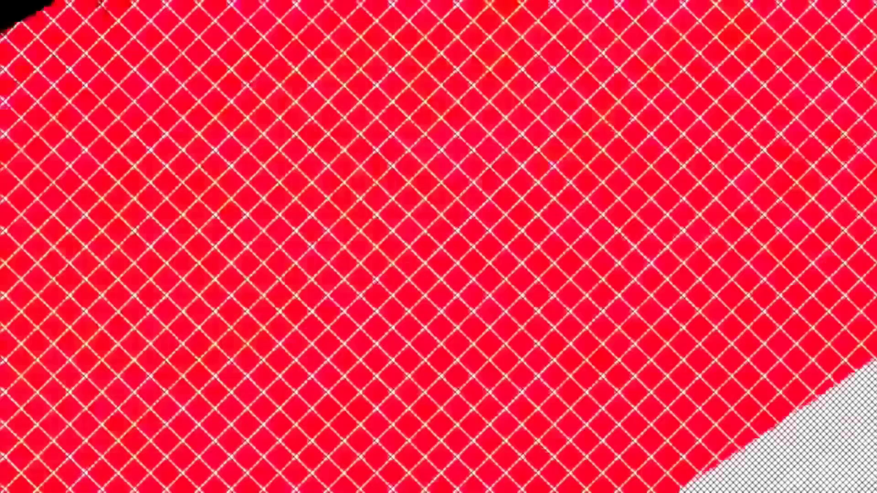